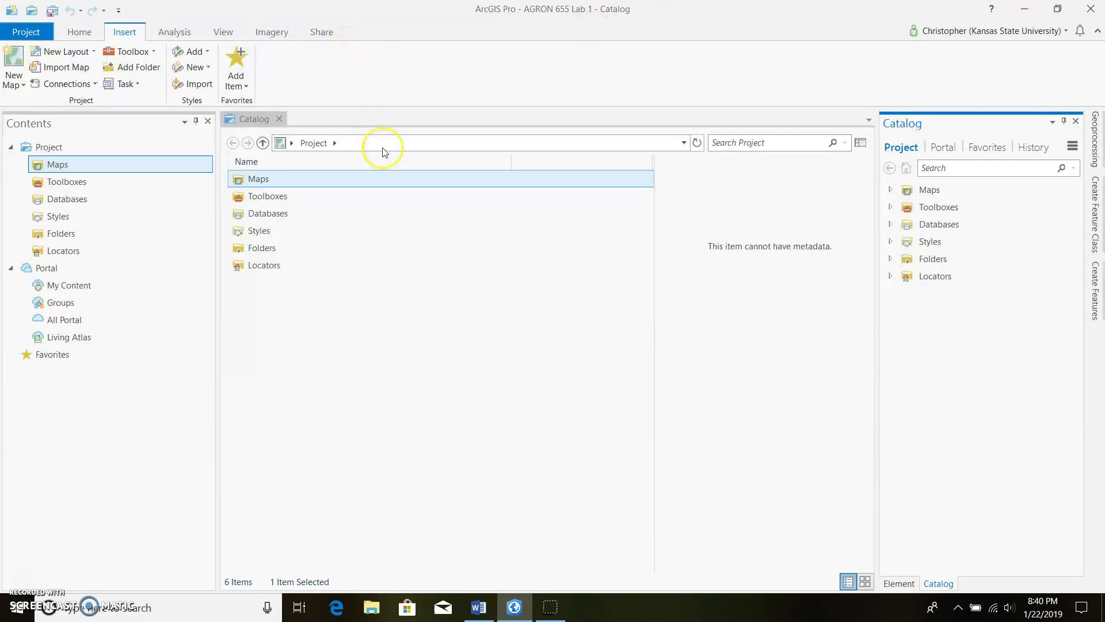
Create a new map and switch its basemap to World Imagery with World Boundaries and Places labels.
click(15, 64)
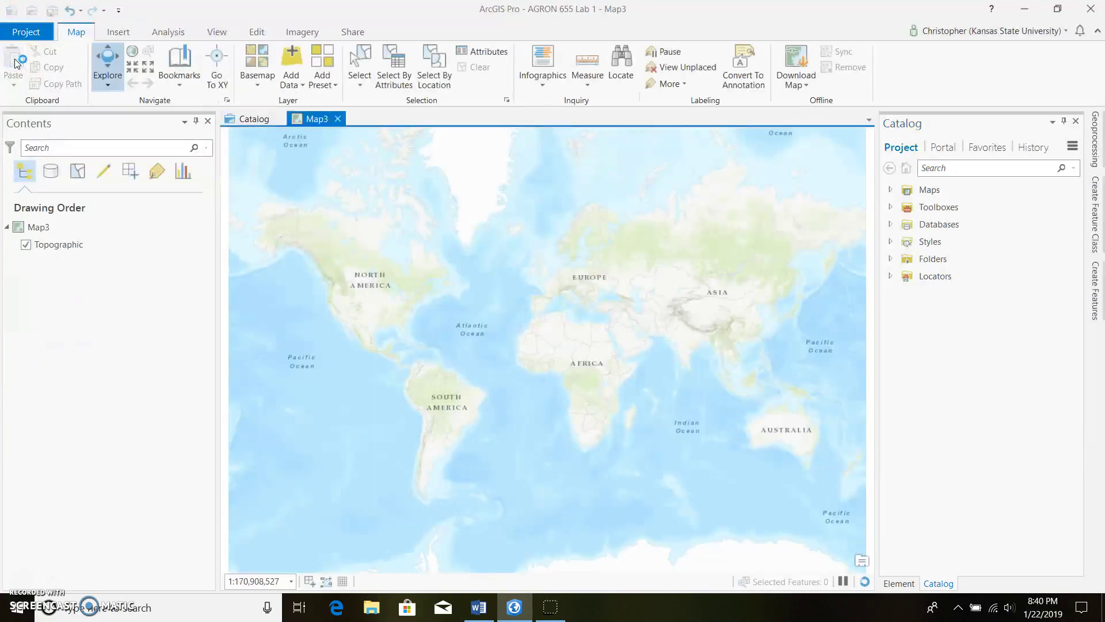
click(261, 80)
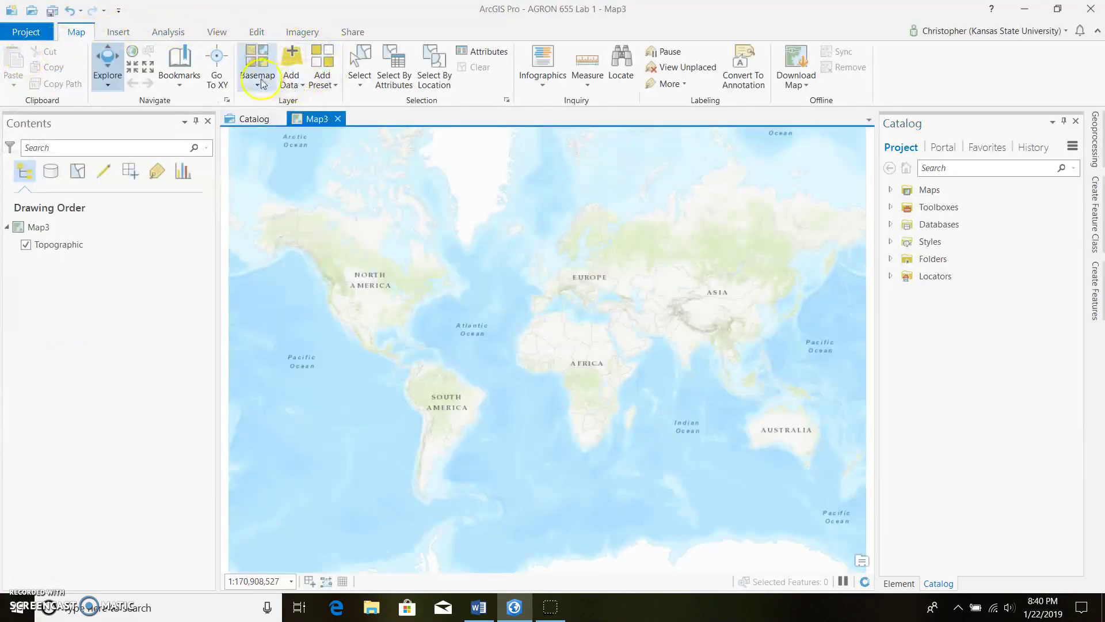
click(391, 127)
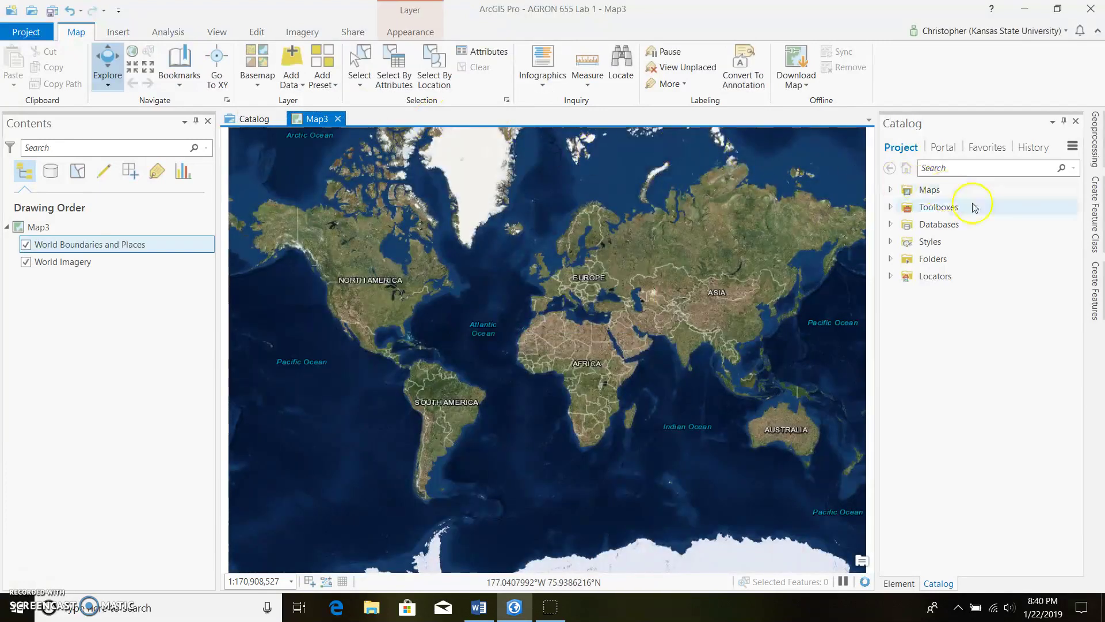
Locate Manhattan, KS, USA and zoom to the terraced crop fields north of Kansas State University at 1:8,210 scale.
click(622, 60)
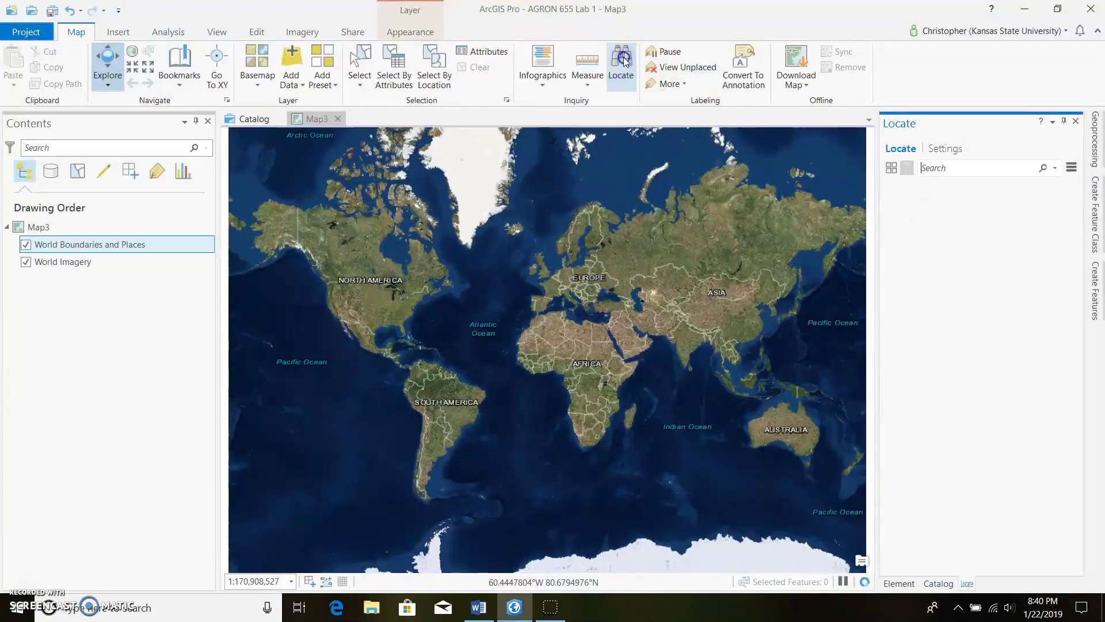
click(1004, 163)
text(manha)
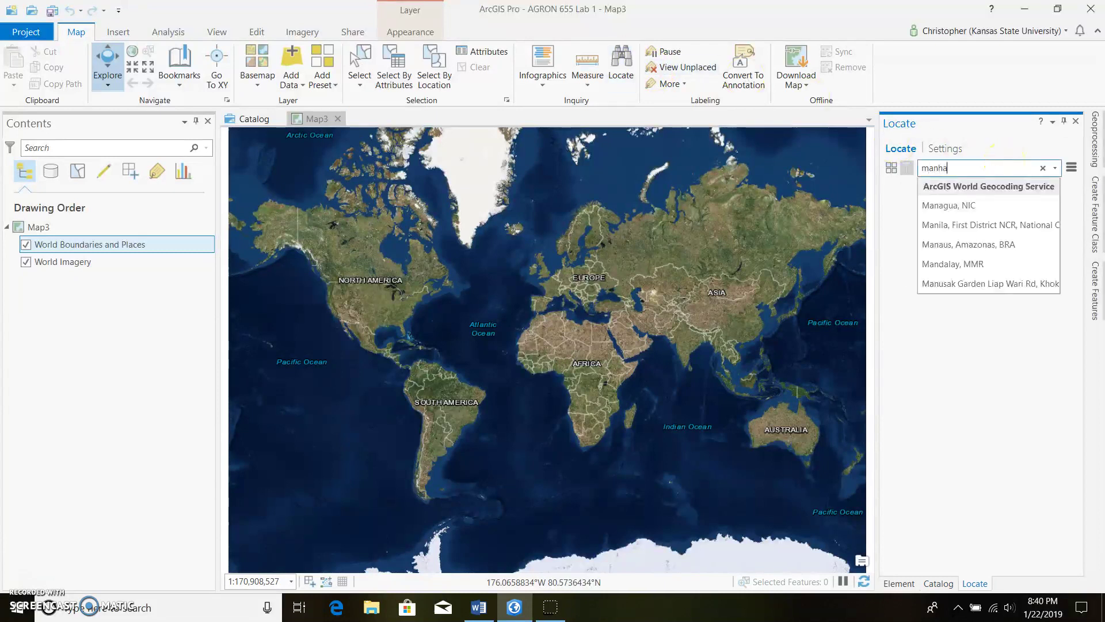
click(987, 244)
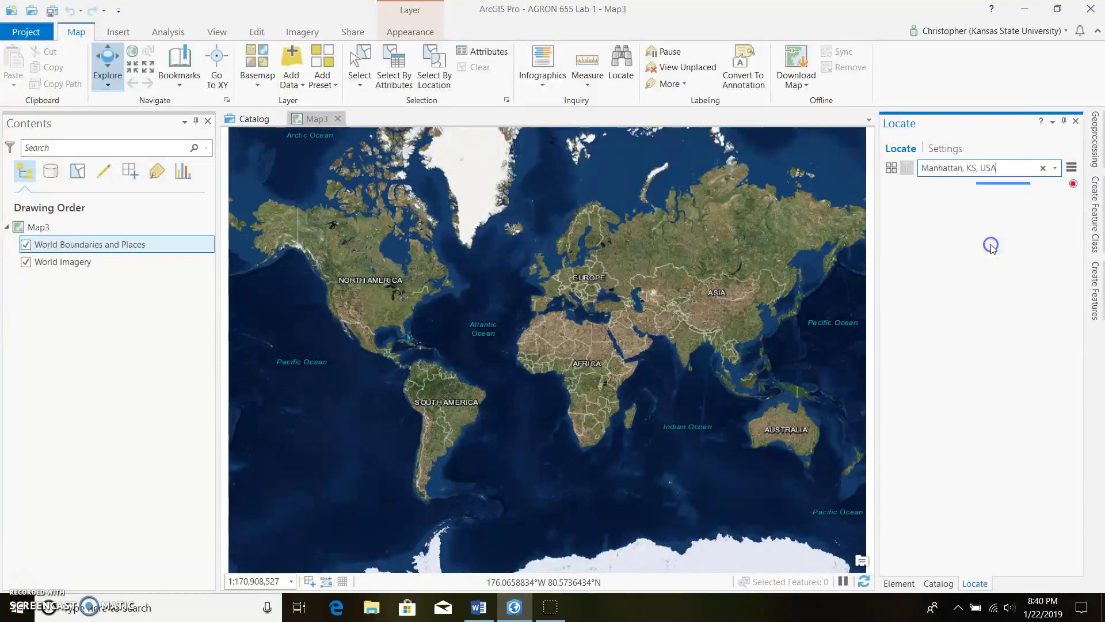
double_click(514, 307)
double_click(498, 331)
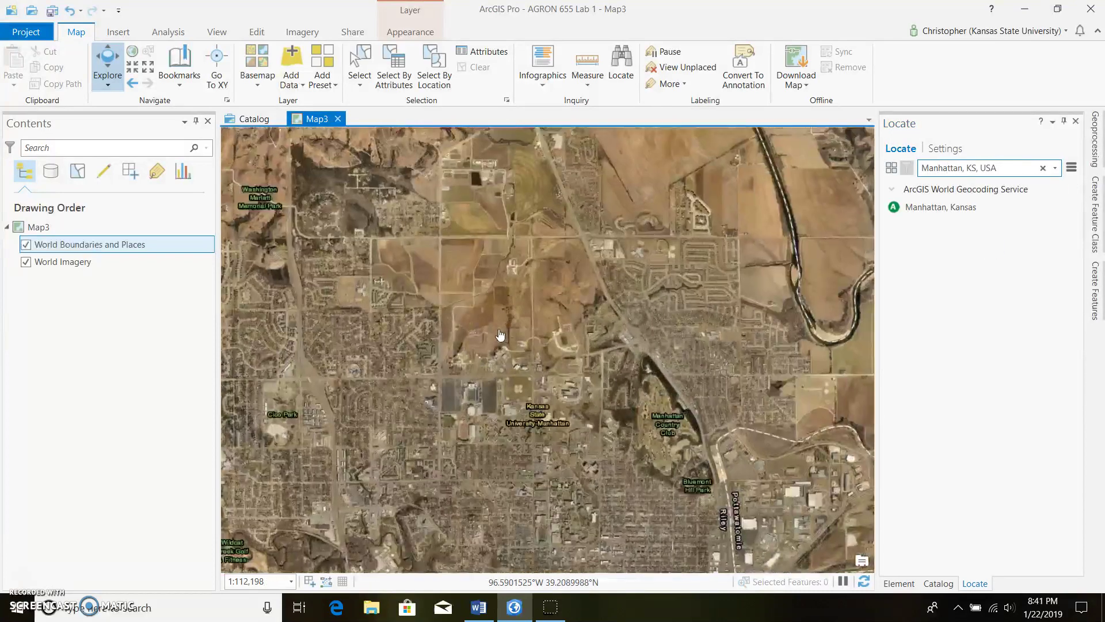
double_click(500, 334)
double_click(506, 382)
double_click(510, 353)
double_click(523, 383)
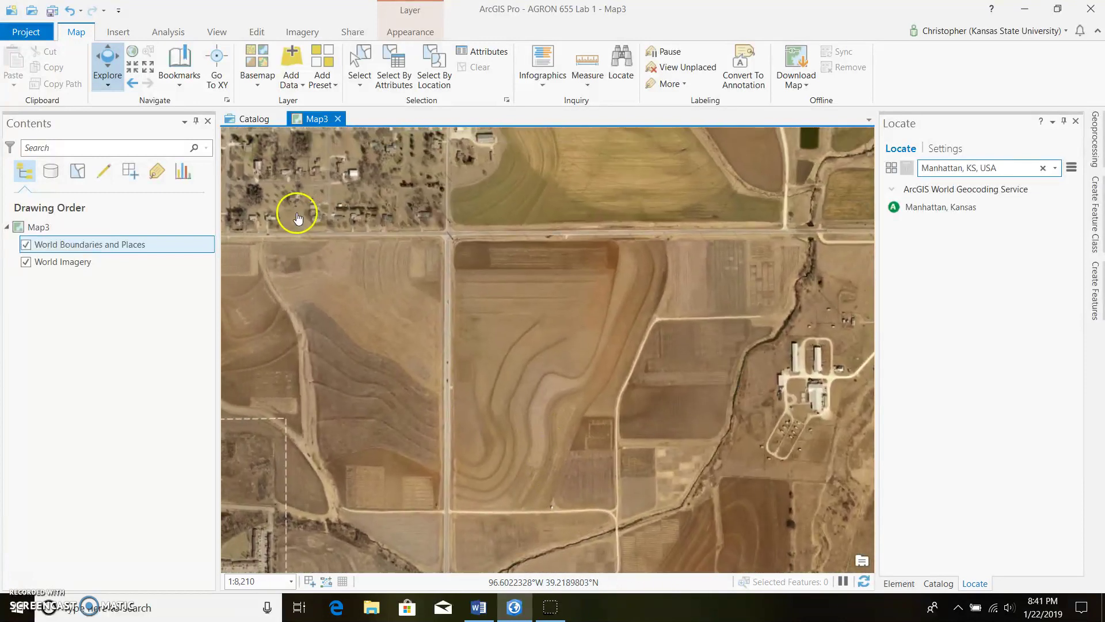
click(1075, 122)
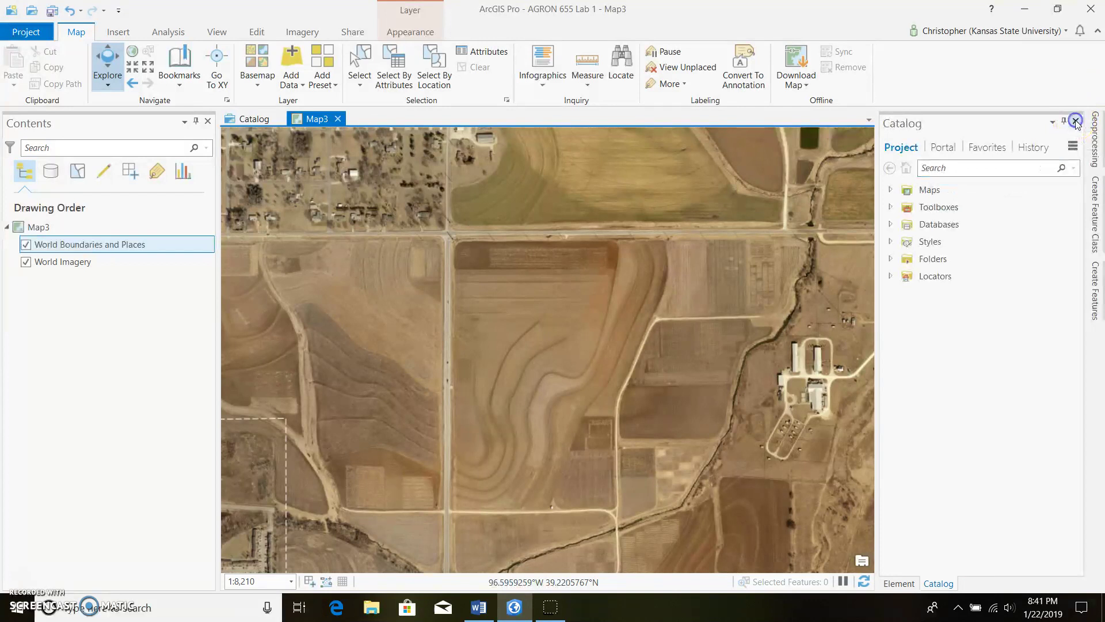
Define a new polygon feature class named FieldBoundary in the AGRON 655 Lab 1.gdb geodatabase, keeping the default fields.
click(890, 225)
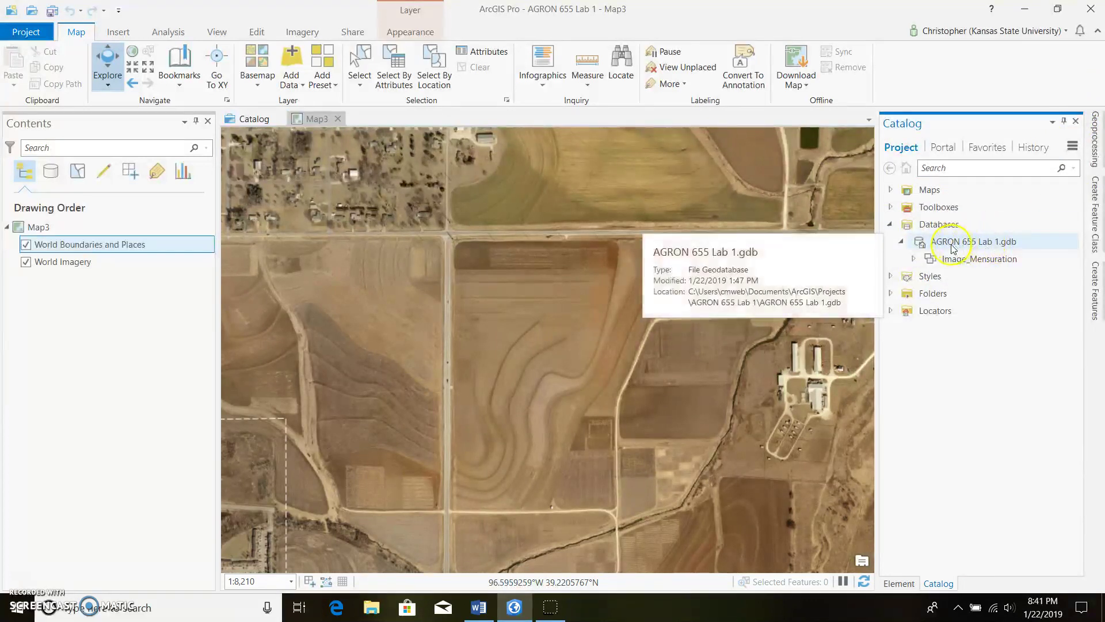
click(904, 246)
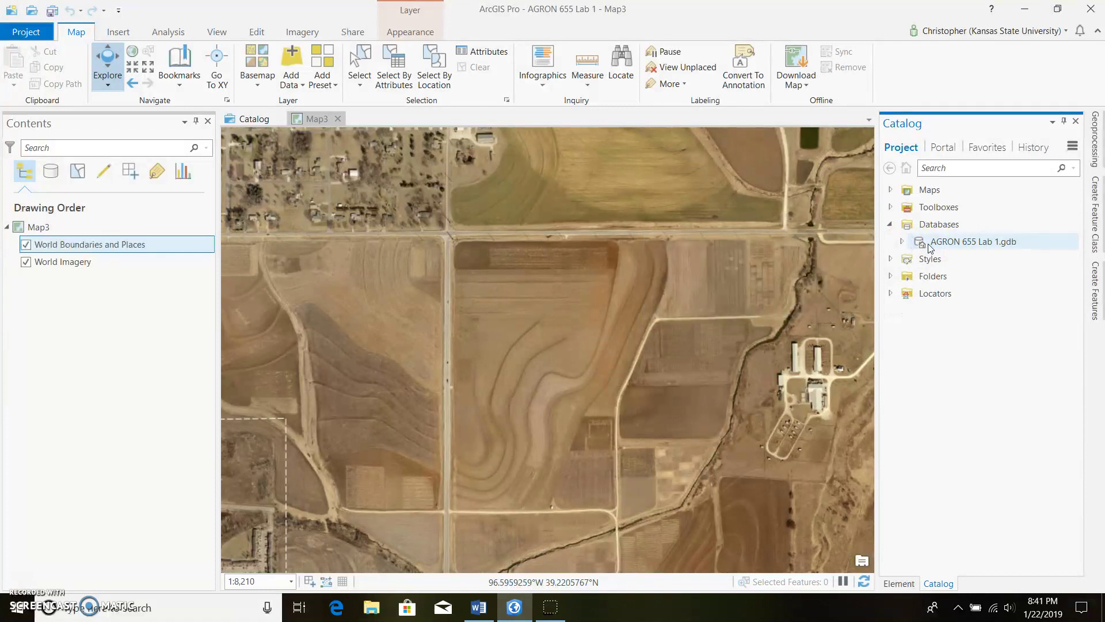
right_click(931, 247)
mouse_move(979, 267)
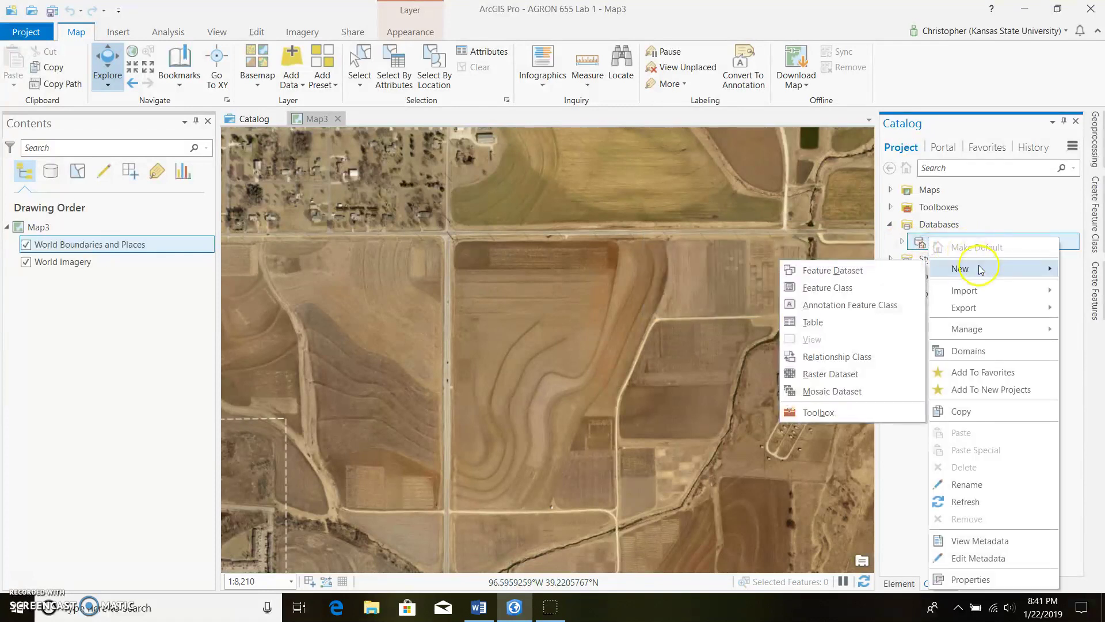
click(887, 288)
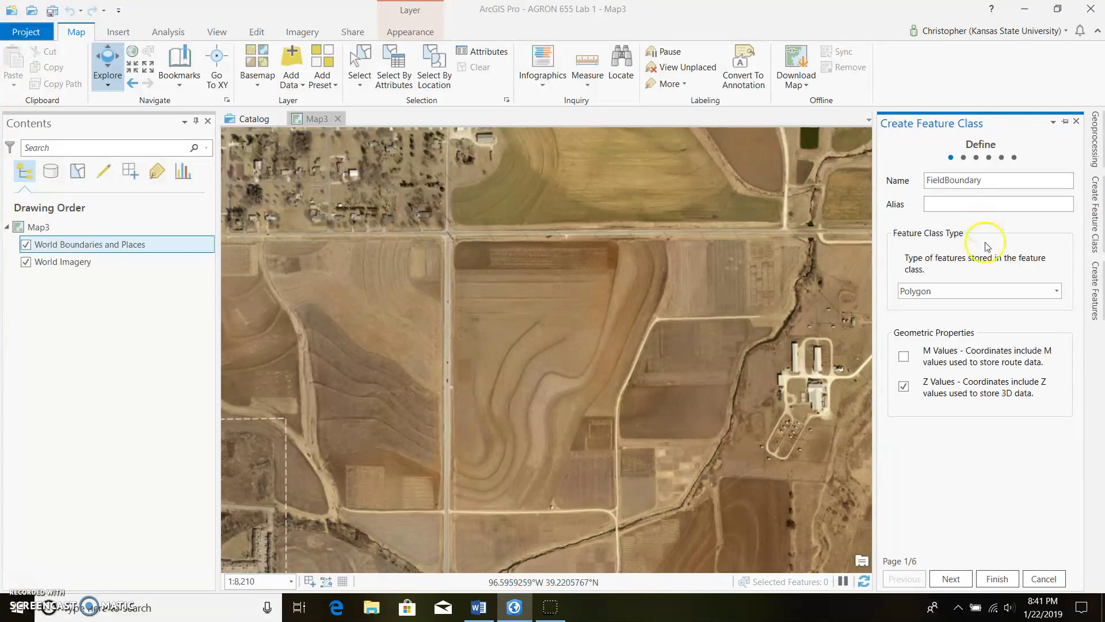
click(949, 578)
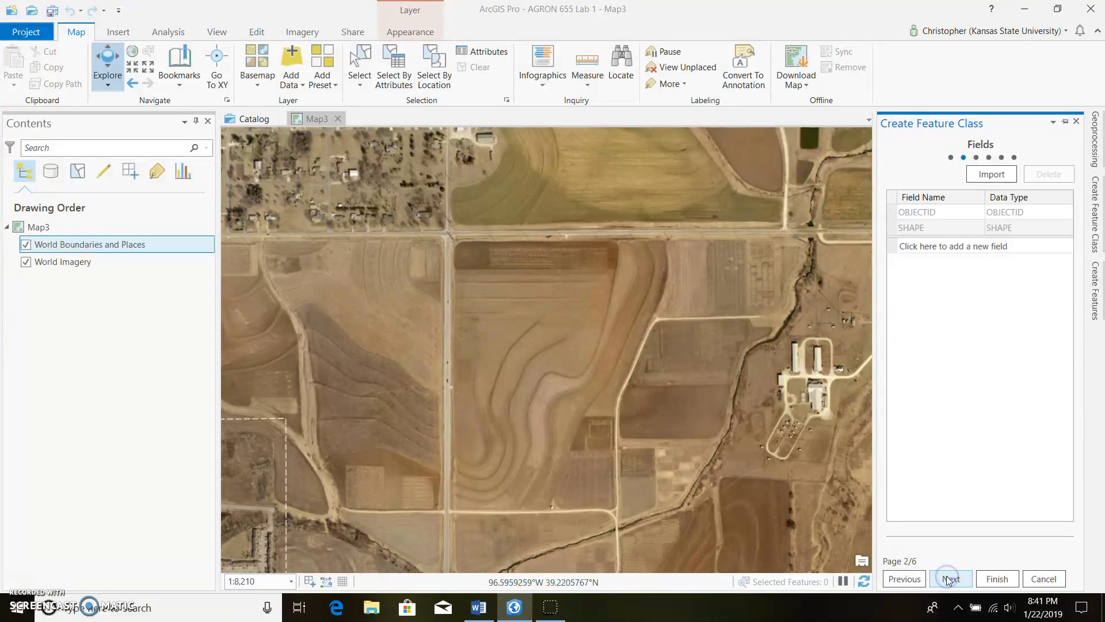
click(949, 578)
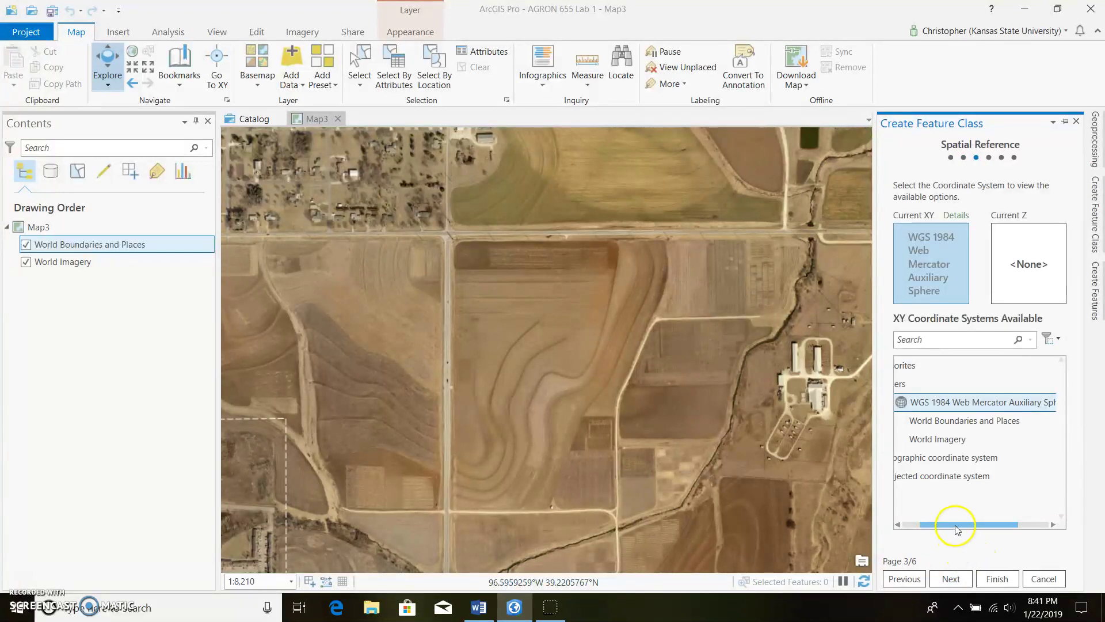
Set the feature class's XY coordinate system to the World geographic system WGS 1984 and finish creating it.
drag(955, 525, 891, 527)
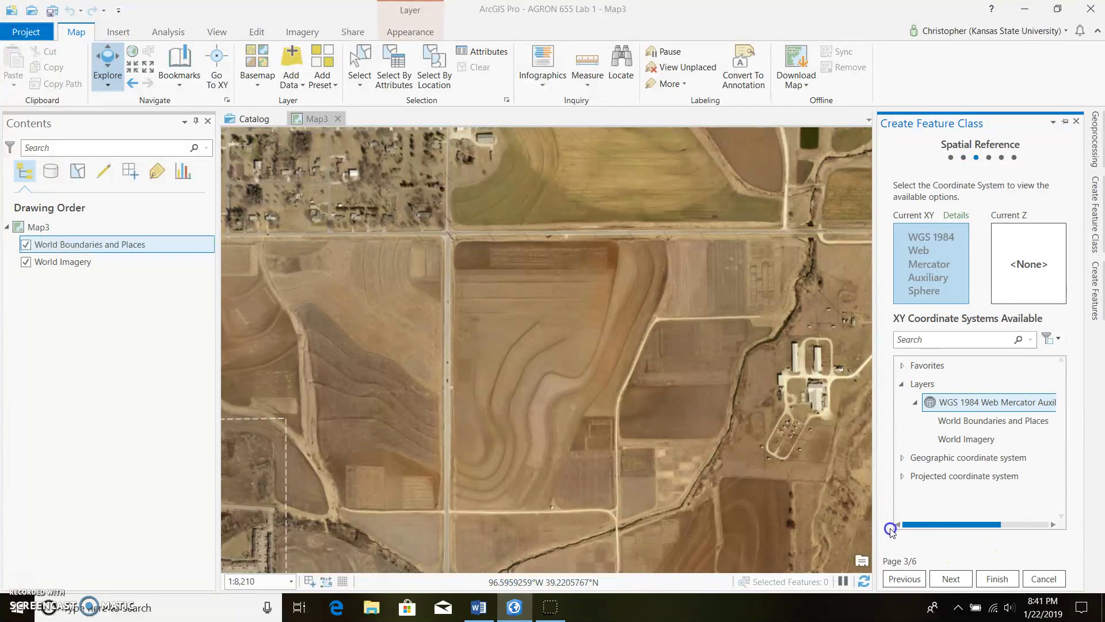
click(903, 458)
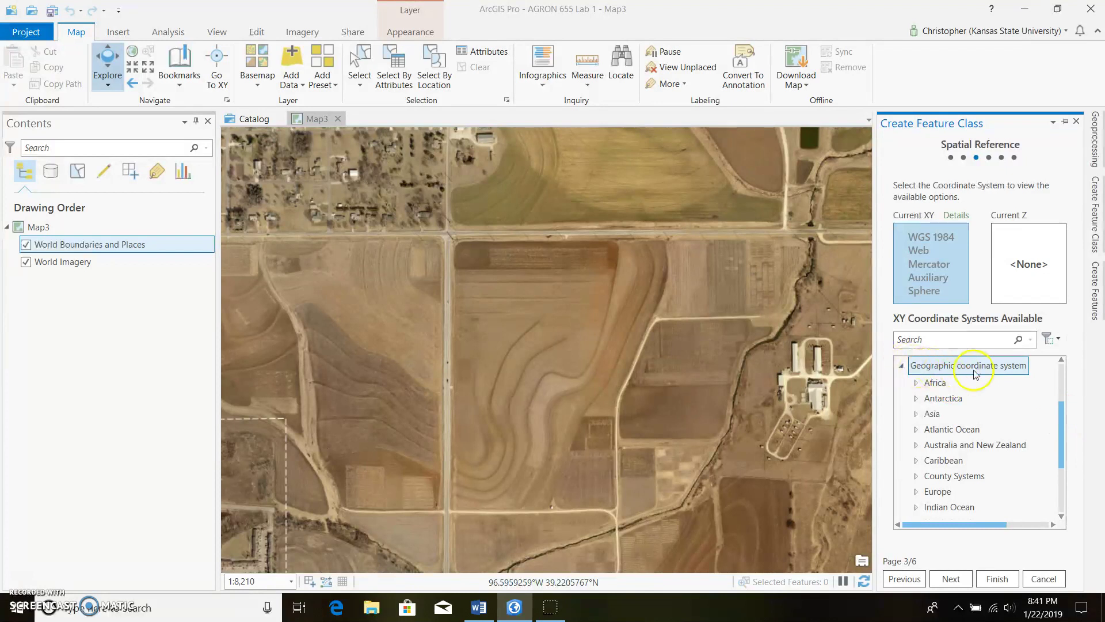
drag(1063, 417, 1060, 464)
click(924, 494)
click(915, 494)
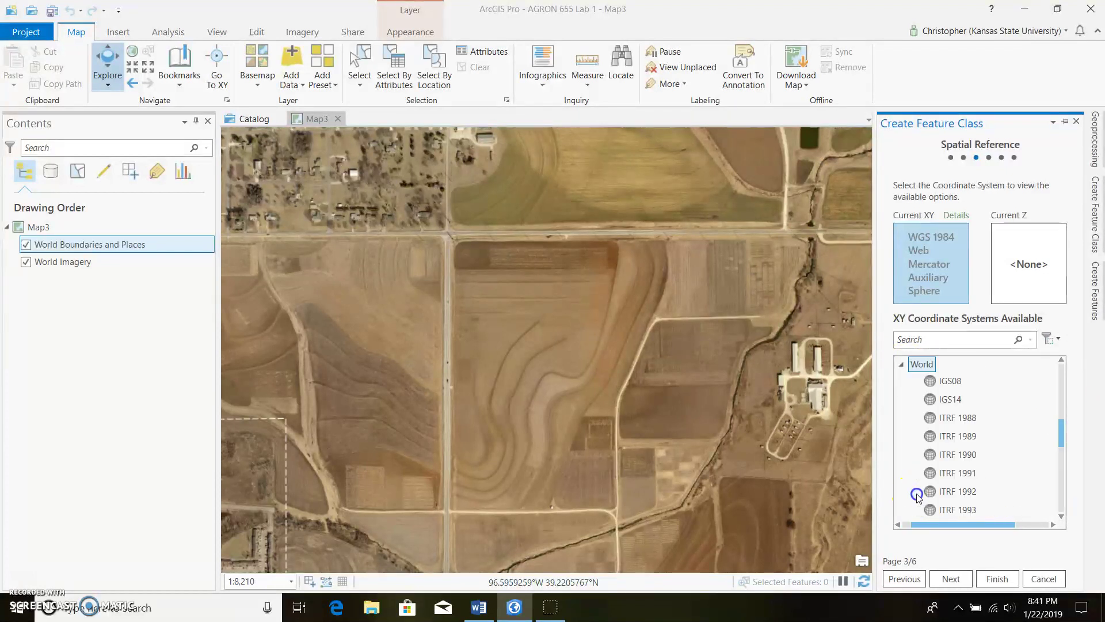
drag(1062, 436, 1069, 511)
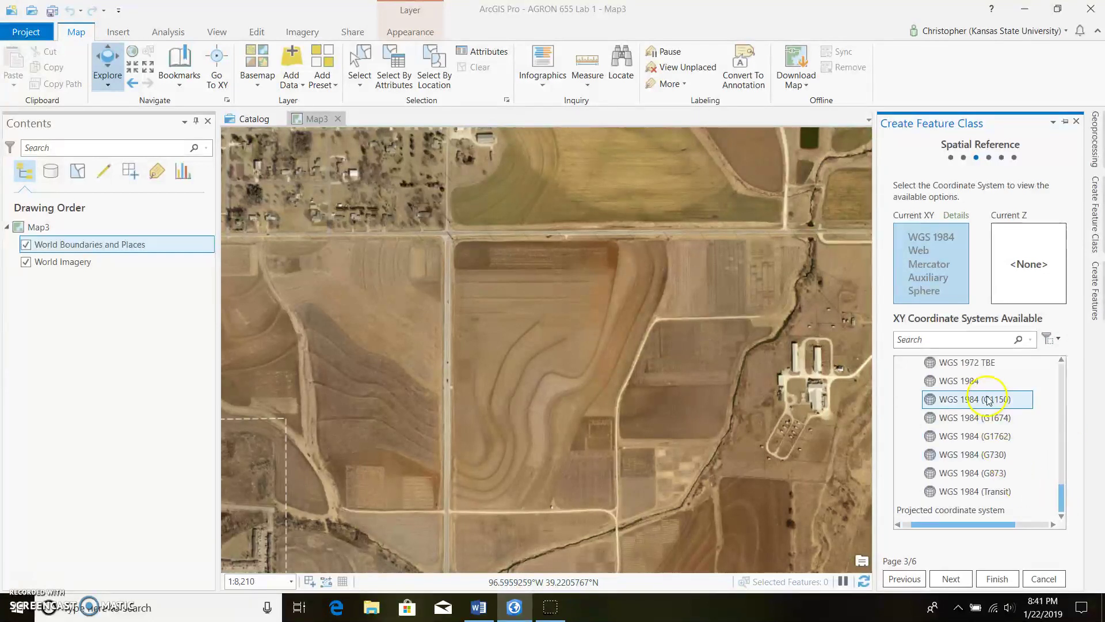
click(958, 382)
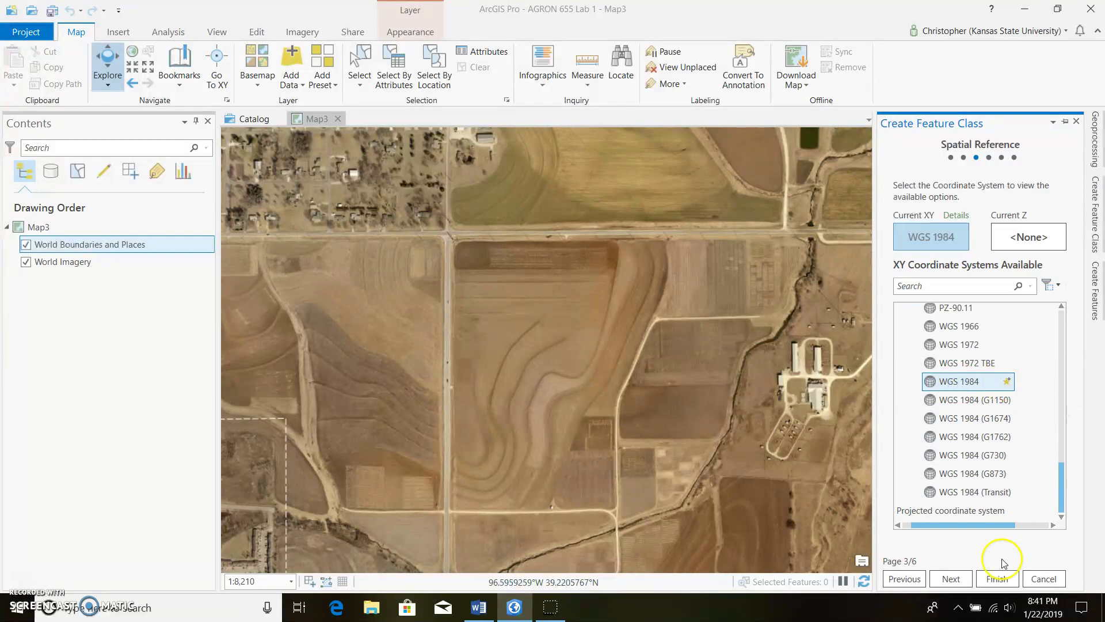
click(1001, 578)
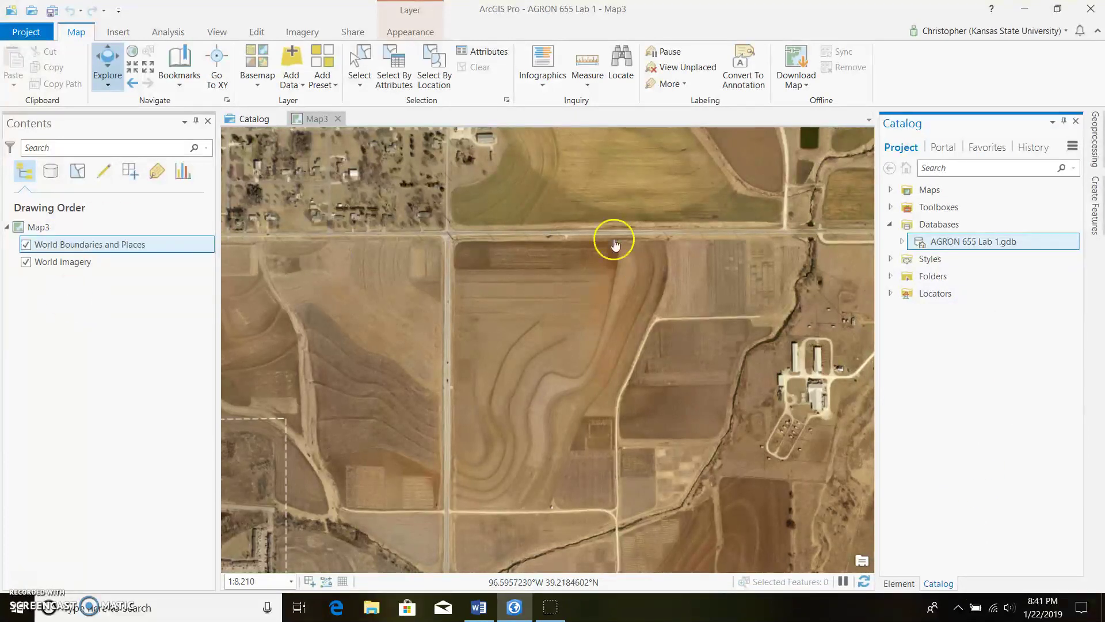
Add the FieldBoundary feature class from the AGRON 655 Lab 1.gdb geodatabase to the map as a layer.
click(902, 242)
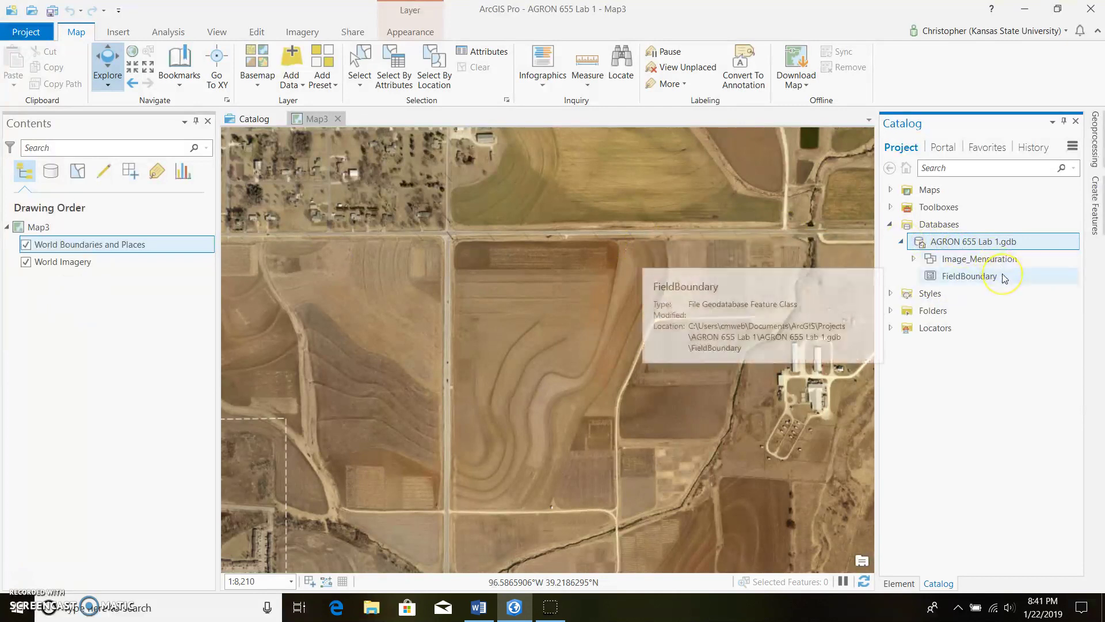
drag(1004, 279, 789, 279)
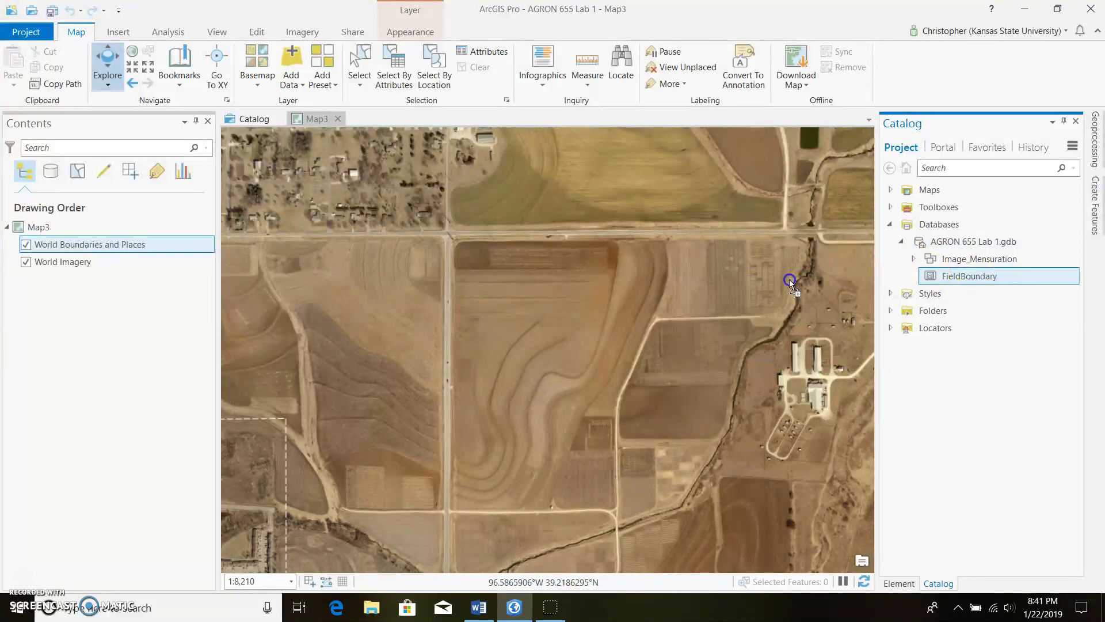
drag(250, 294, 73, 292)
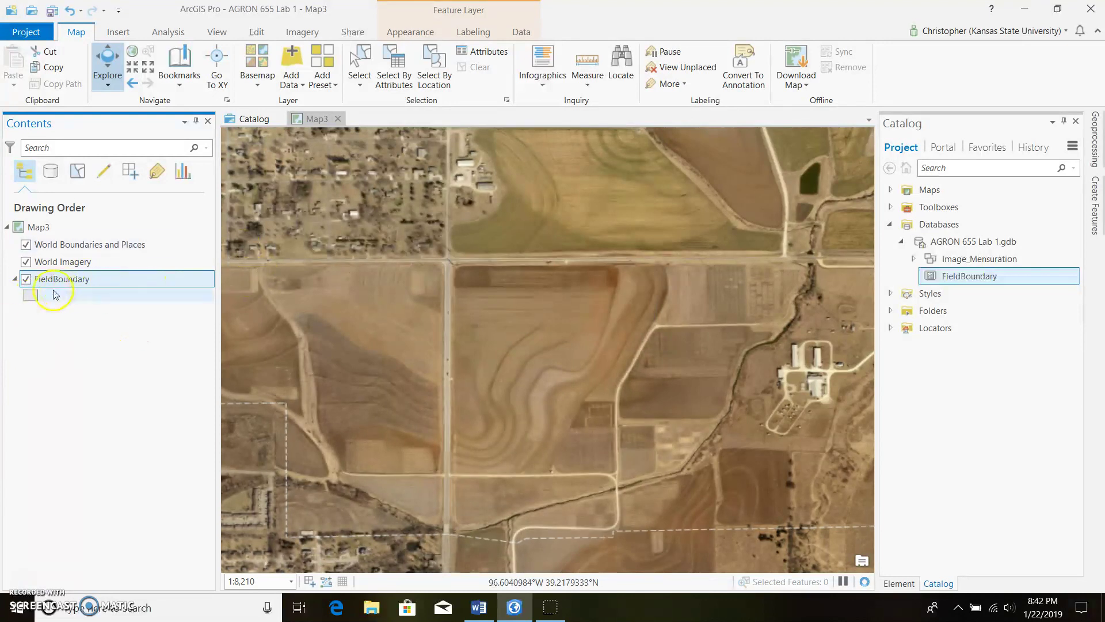
Give the FieldBoundary layer the thicker unfilled black outline symbol from the ArcGIS 2D style.
click(32, 295)
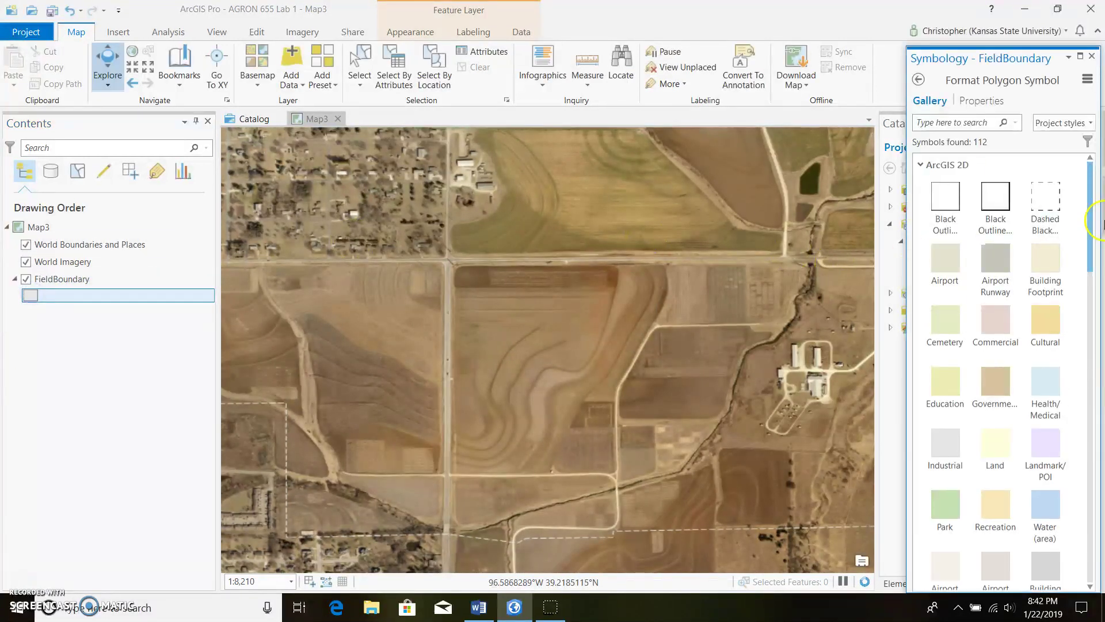
click(1000, 195)
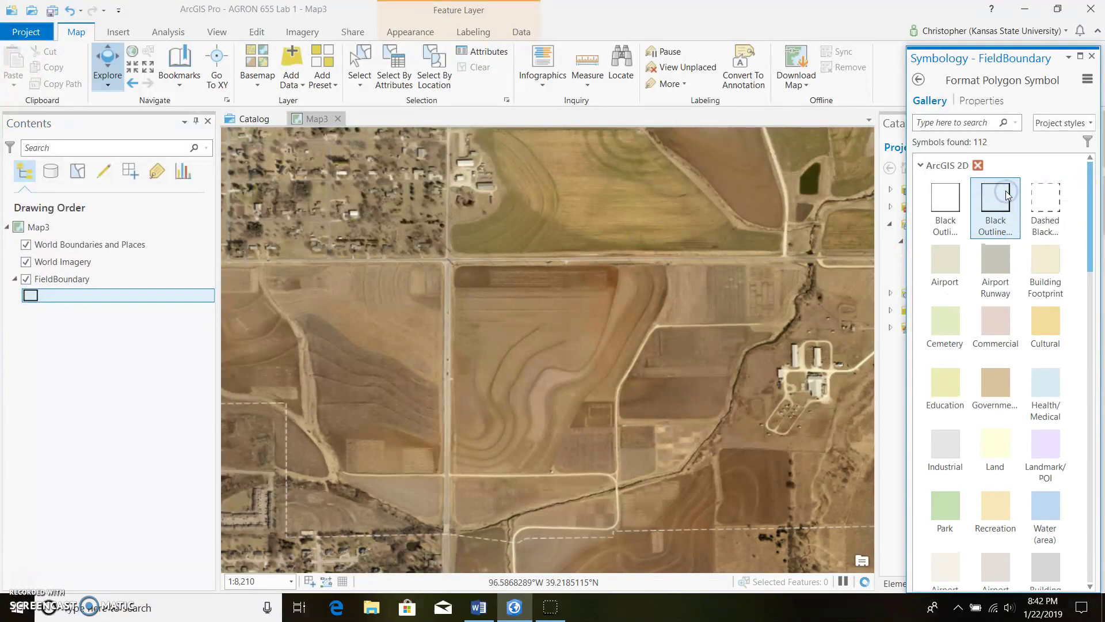
click(1091, 57)
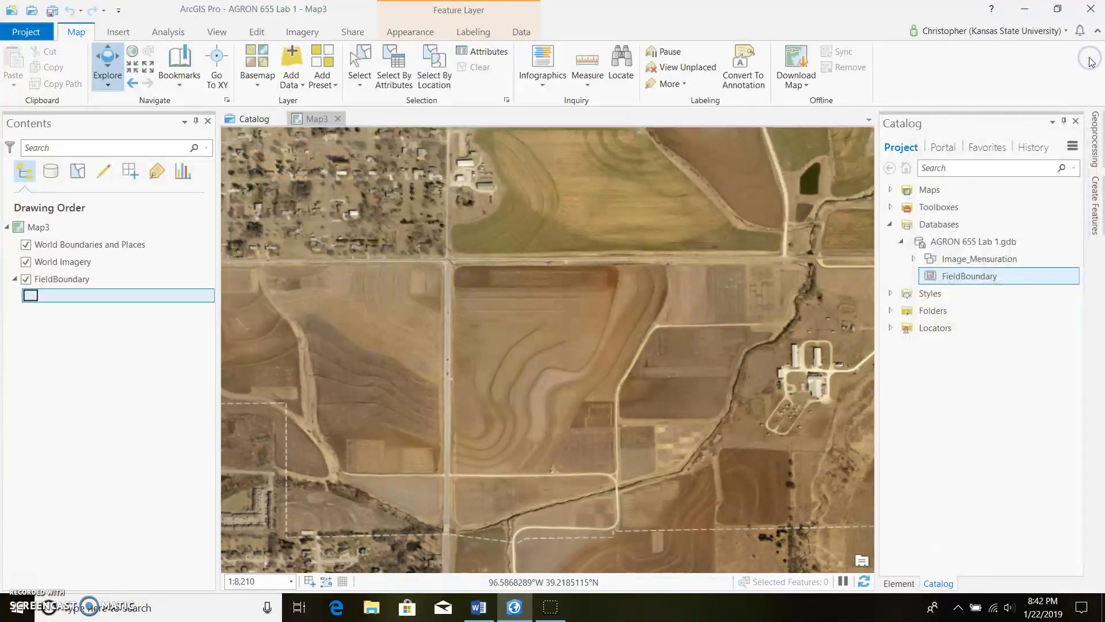
Start a new FieldBoundary polygon at the road's east edge and trace the curved southern end of the terraced field.
click(257, 33)
click(321, 75)
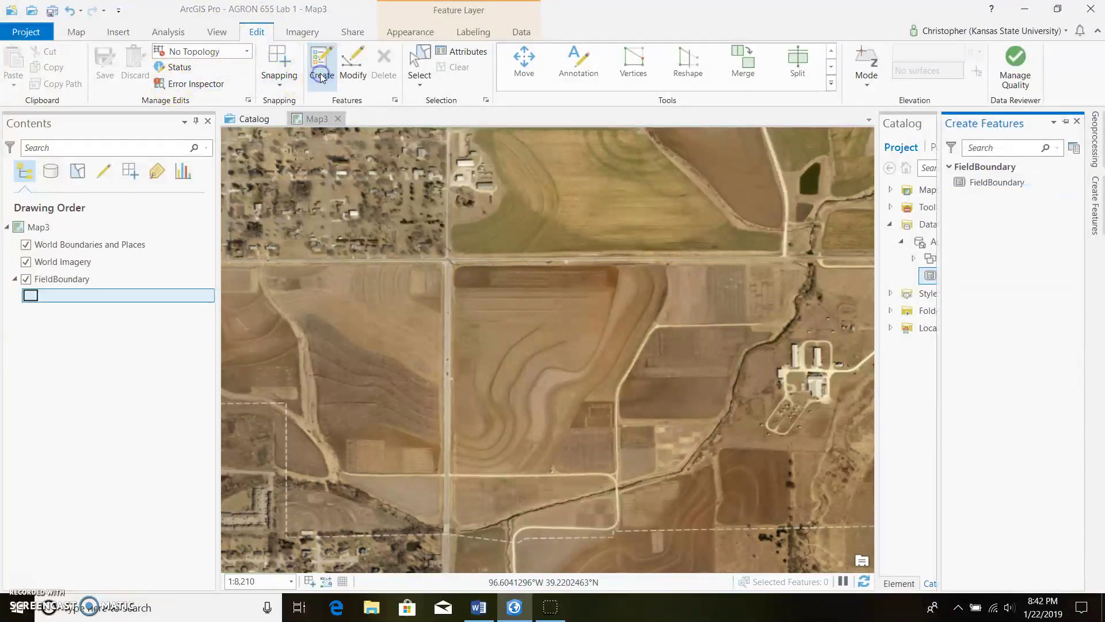
click(980, 190)
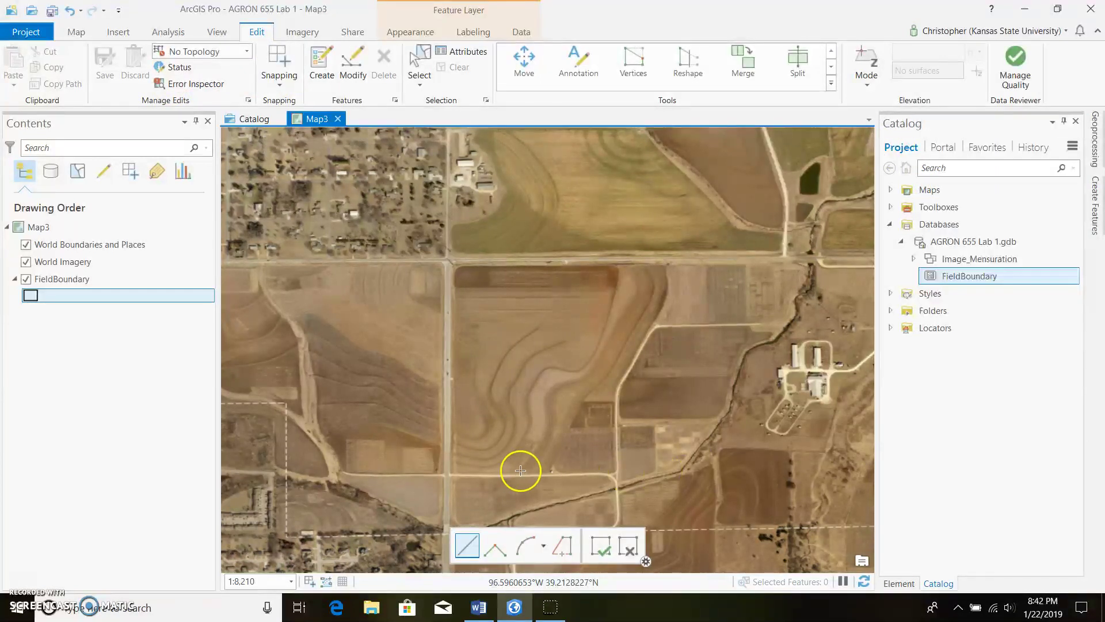
scroll(516, 470, up, 5)
scroll(506, 316, down, 2)
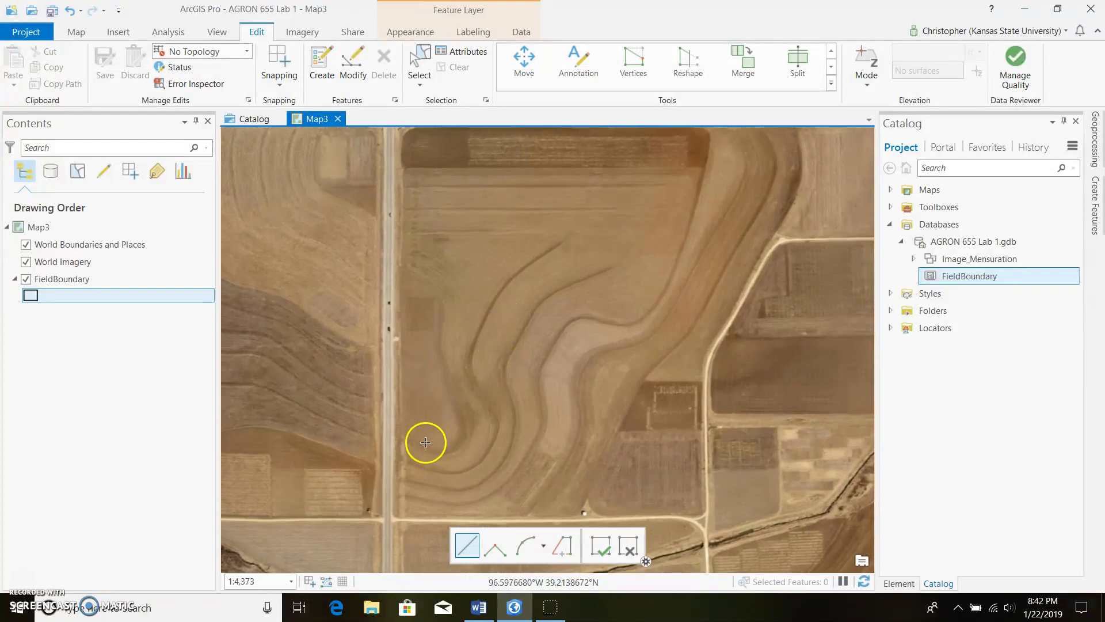
click(421, 479)
click(453, 490)
click(481, 485)
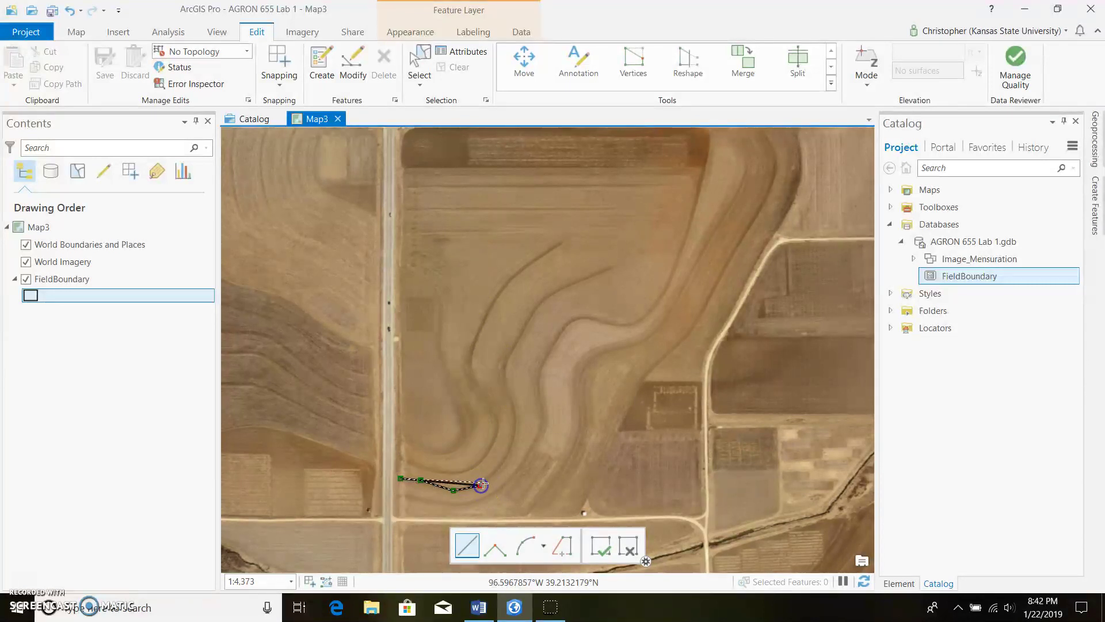
click(496, 472)
click(512, 447)
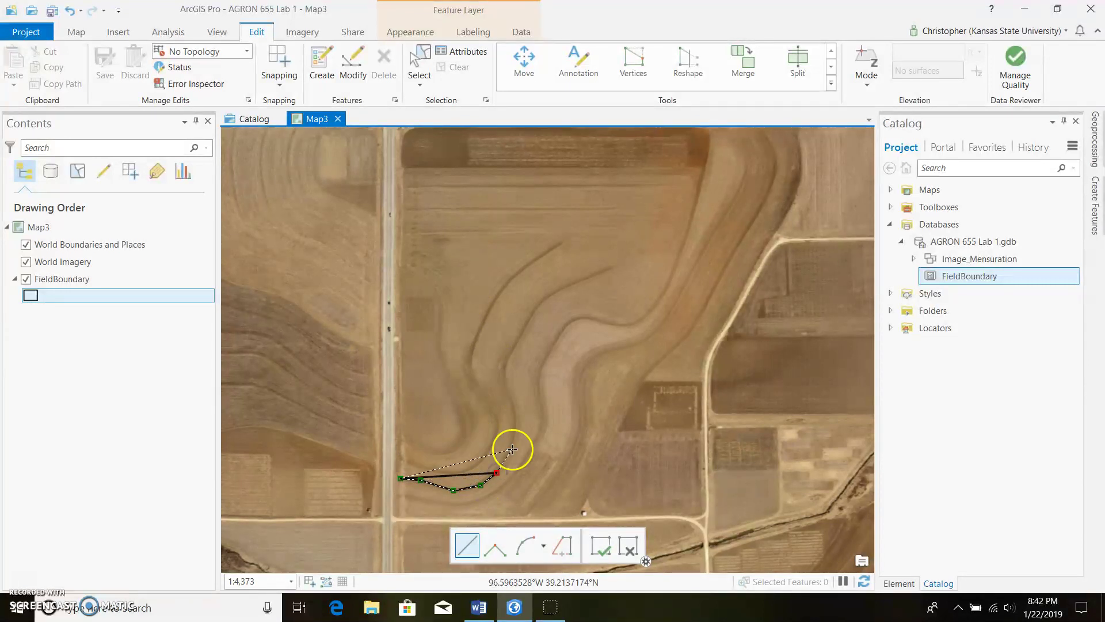
Continue the polygon north along the curved terrace and out to the field's northeast corner, below the dark strip.
click(510, 393)
click(503, 375)
click(512, 347)
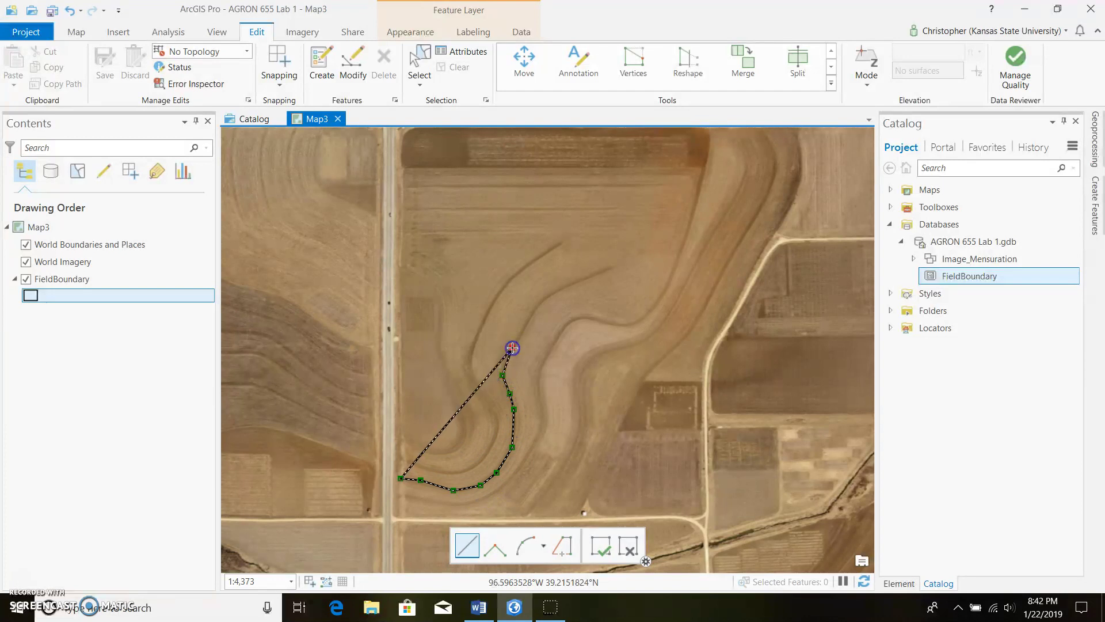
click(528, 320)
click(538, 300)
click(573, 280)
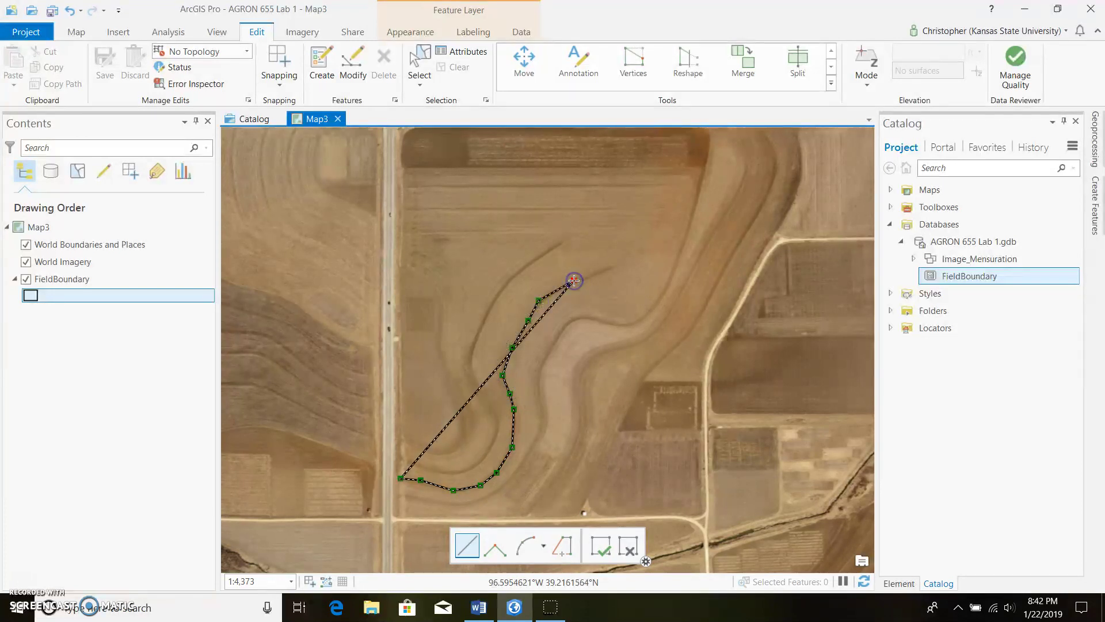
click(681, 245)
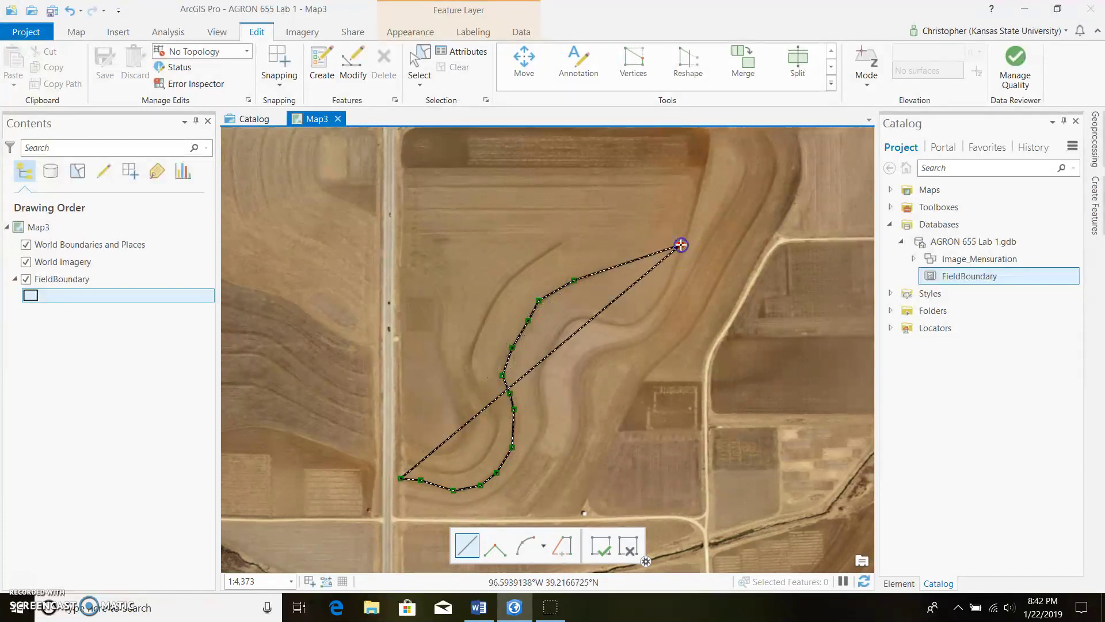
click(700, 168)
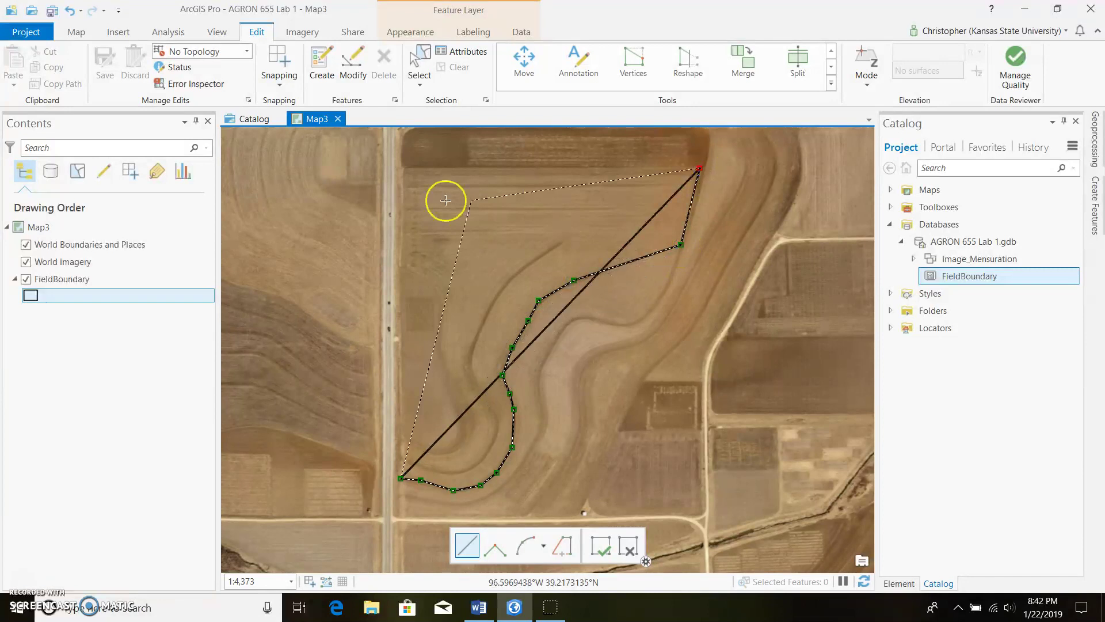
Trace the field's straight north edge and its western side down the terrace curve, finishing the polygon at the road.
click(402, 168)
click(404, 261)
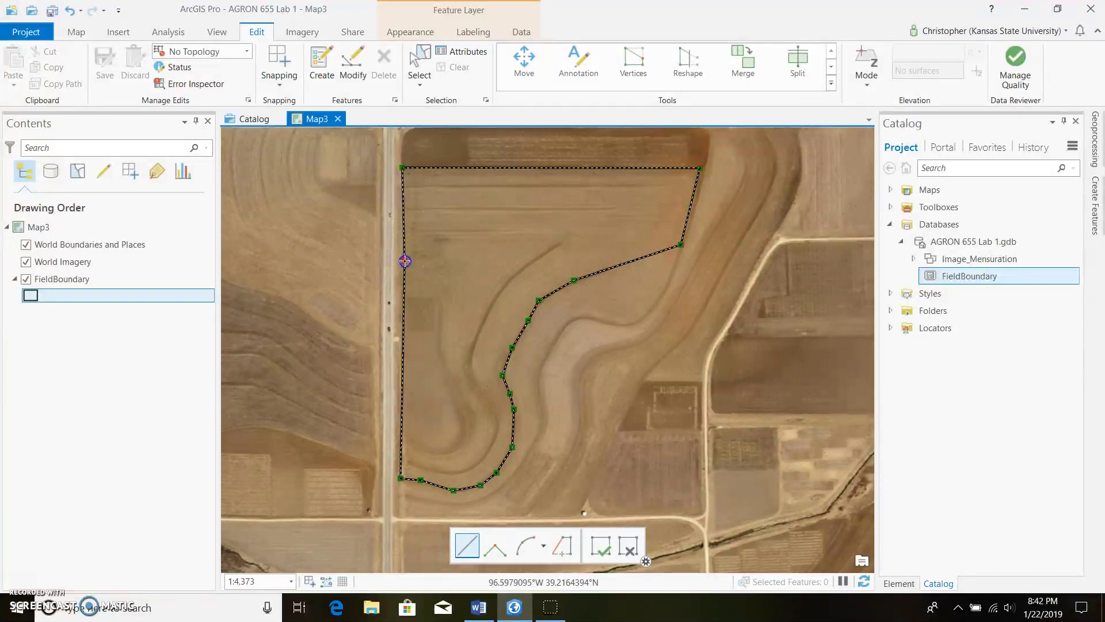
click(427, 280)
click(436, 286)
click(444, 300)
click(445, 334)
click(445, 357)
click(456, 383)
click(466, 405)
click(466, 431)
click(437, 450)
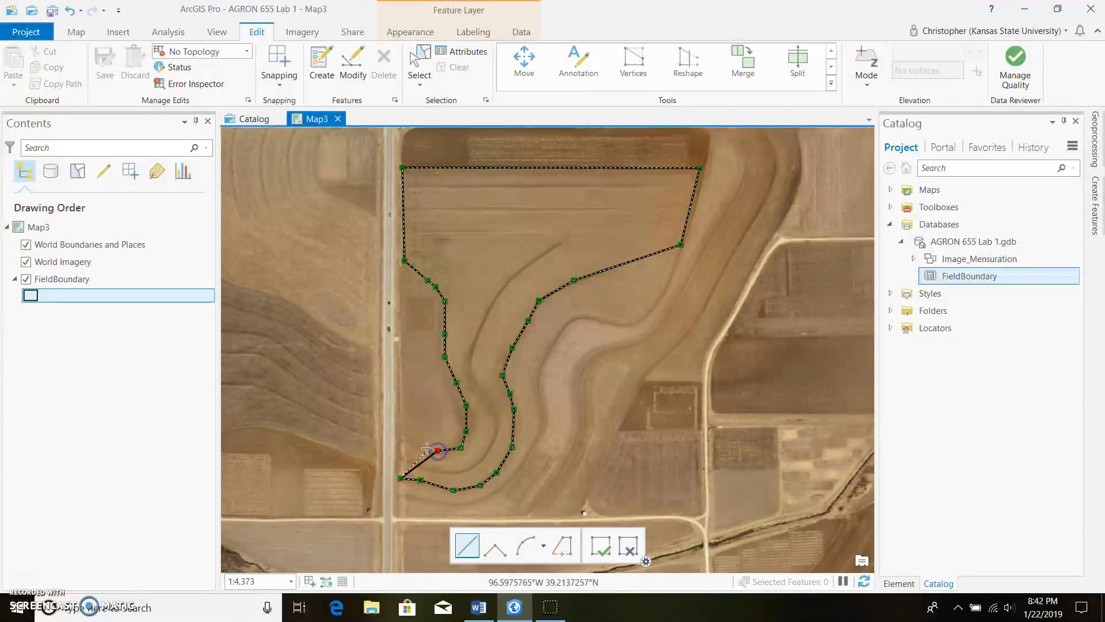
double_click(403, 439)
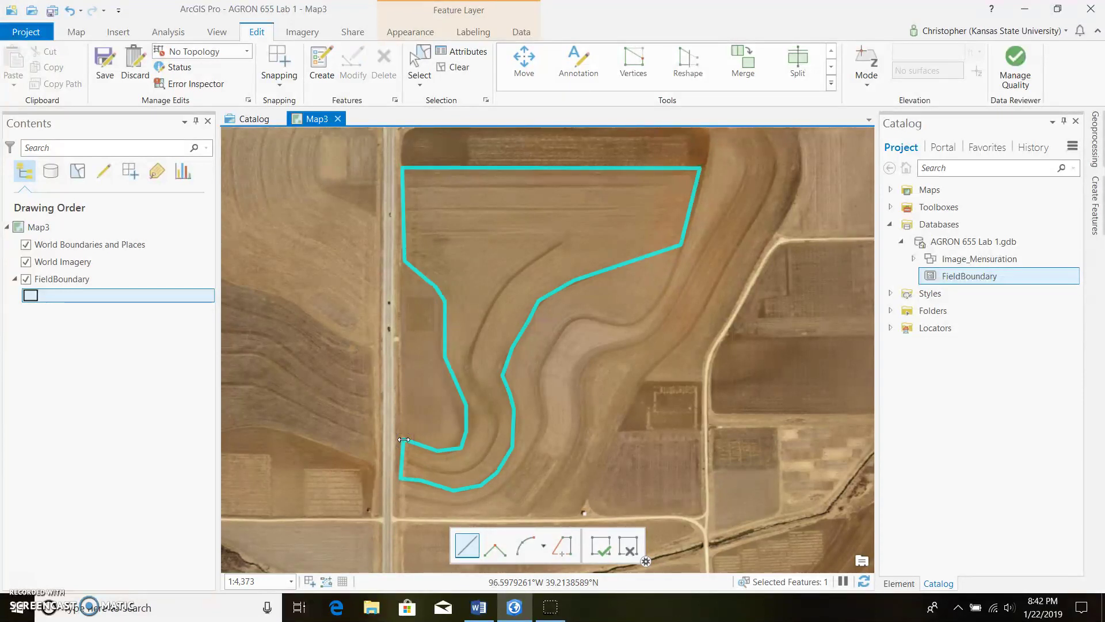
Save all edits to the FieldBoundary layer and clear the feature selection.
click(105, 64)
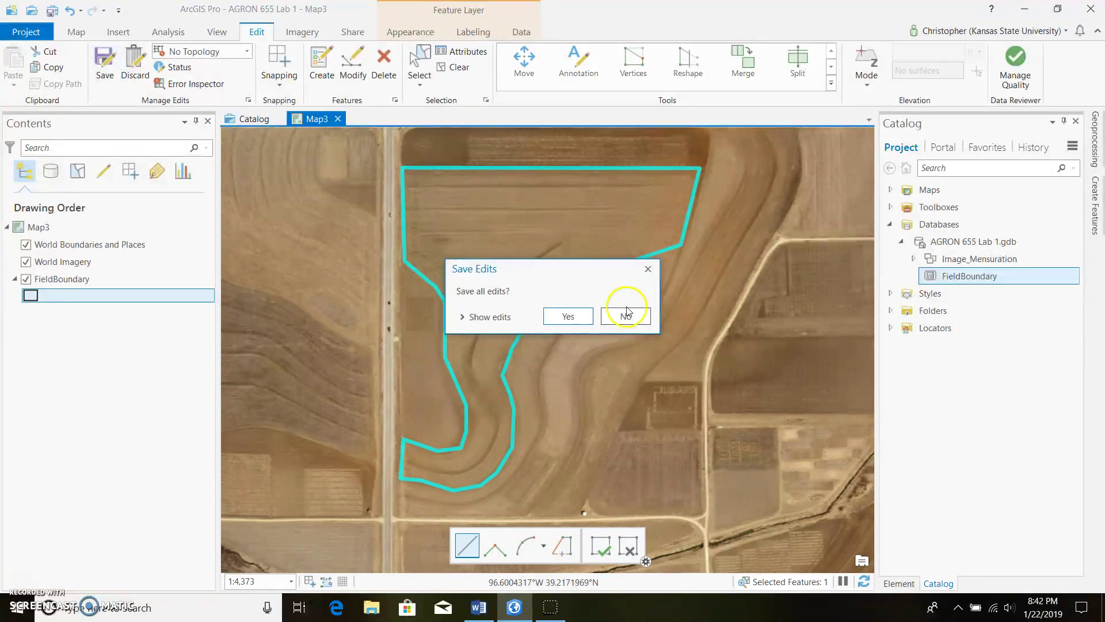
click(584, 317)
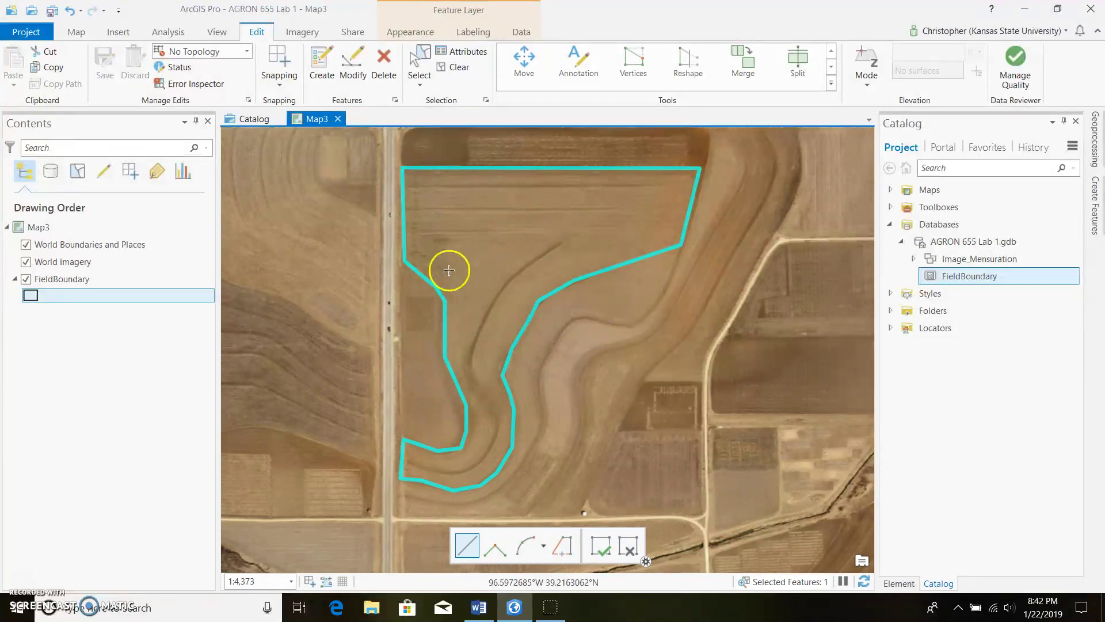
click(459, 68)
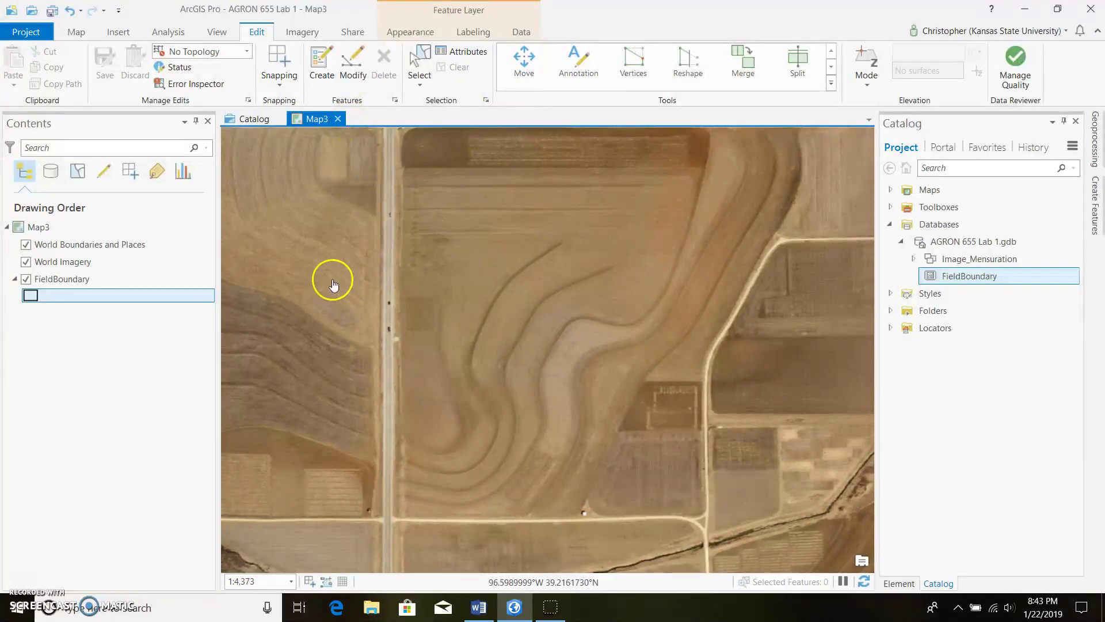
Move the World Imagery layer below FieldBoundary in the drawing order.
click(113, 264)
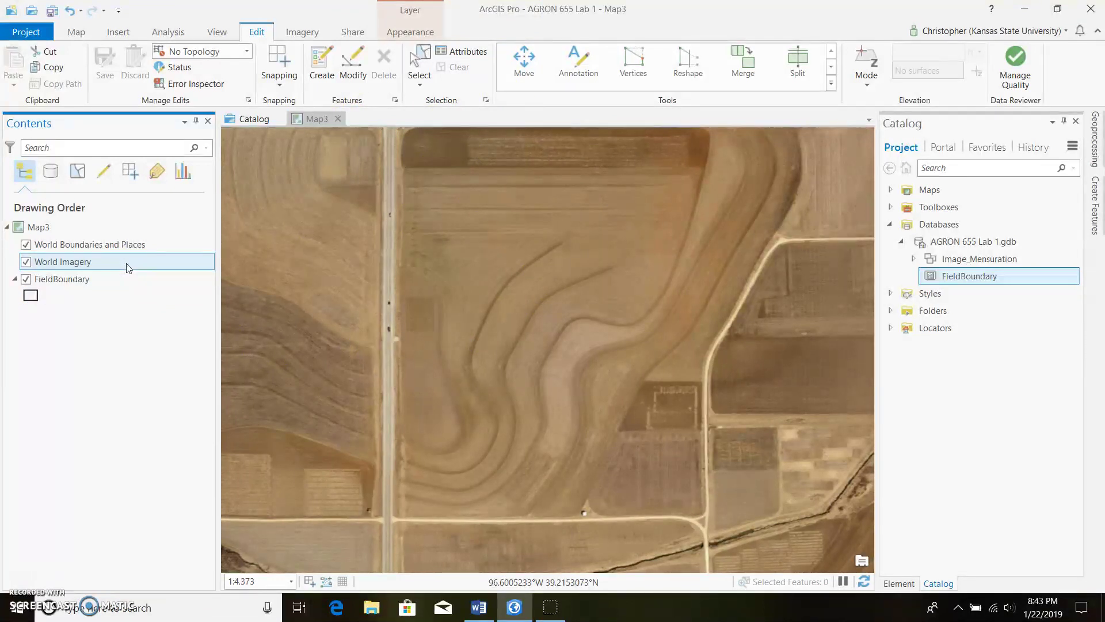
drag(141, 274, 142, 311)
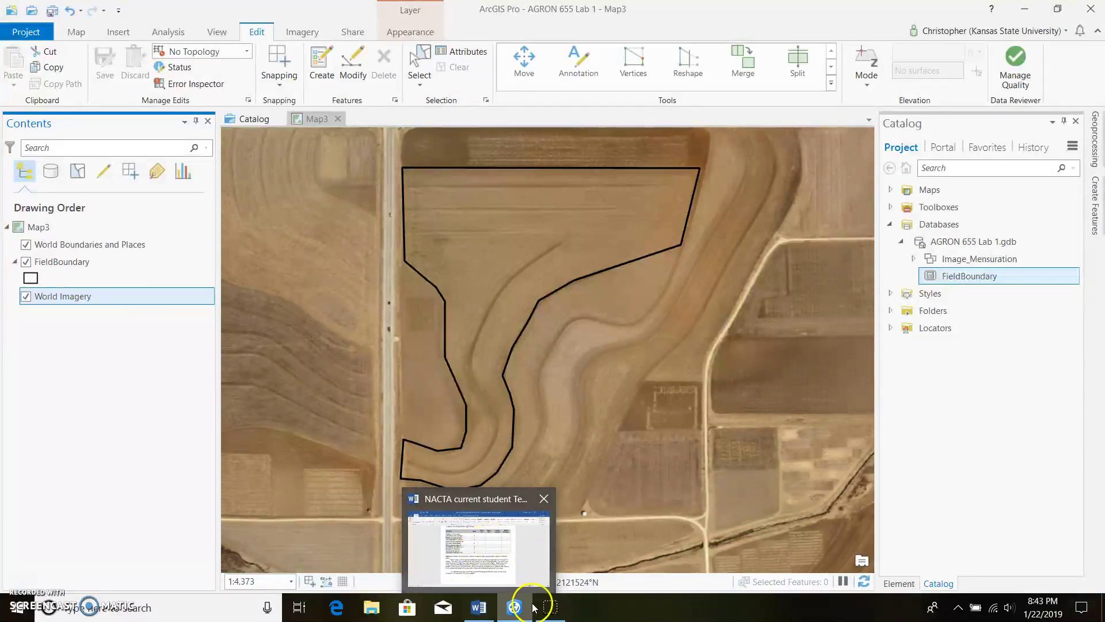
Switch to Google Chrome, search for "ssurgo downloader" and open the SSURGO Downloader web application from its ArcGIS page.
click(216, 606)
text(crome)
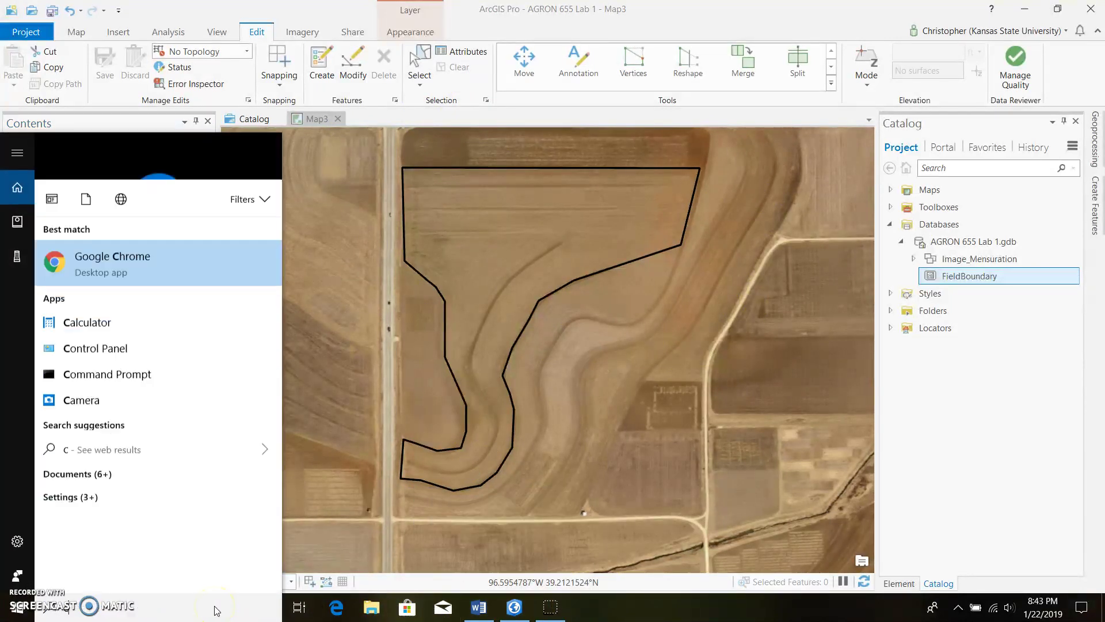
click(172, 201)
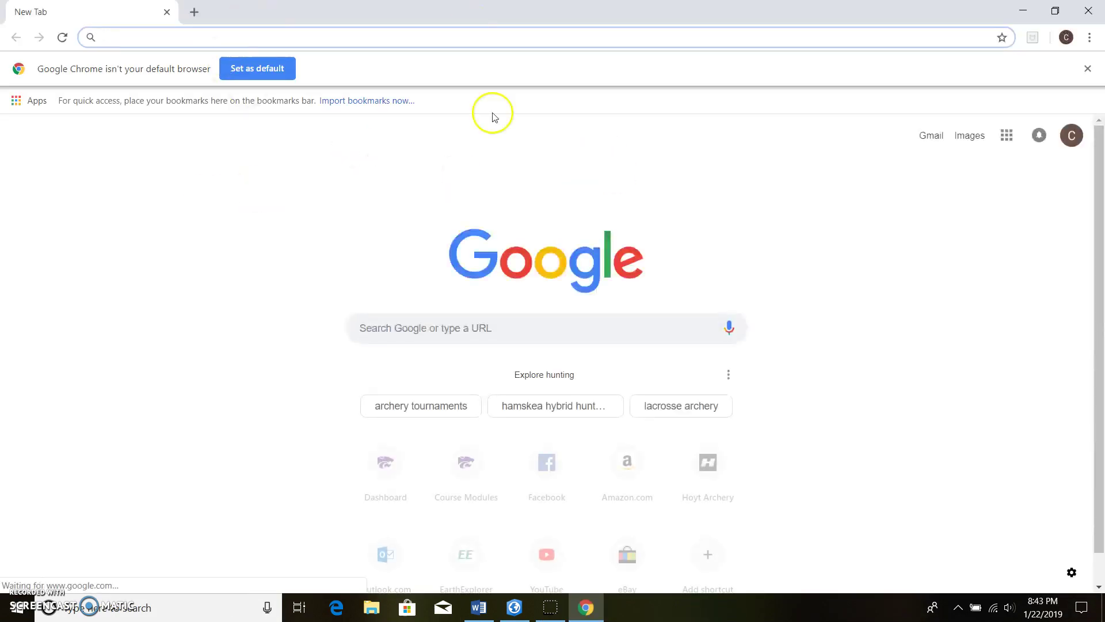
click(471, 328)
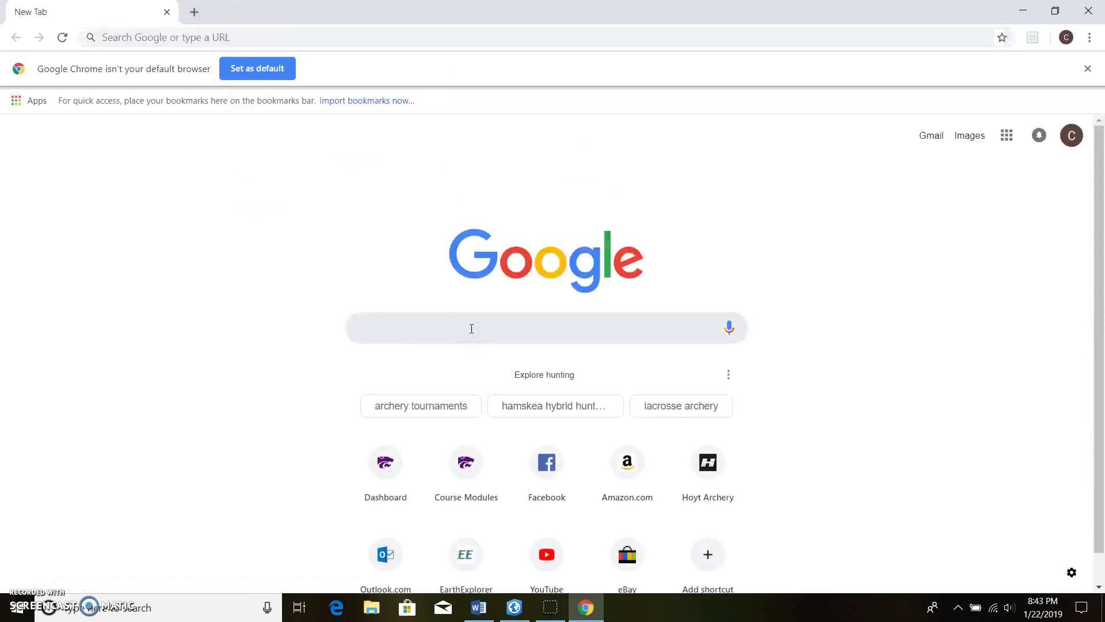
text(ssur)
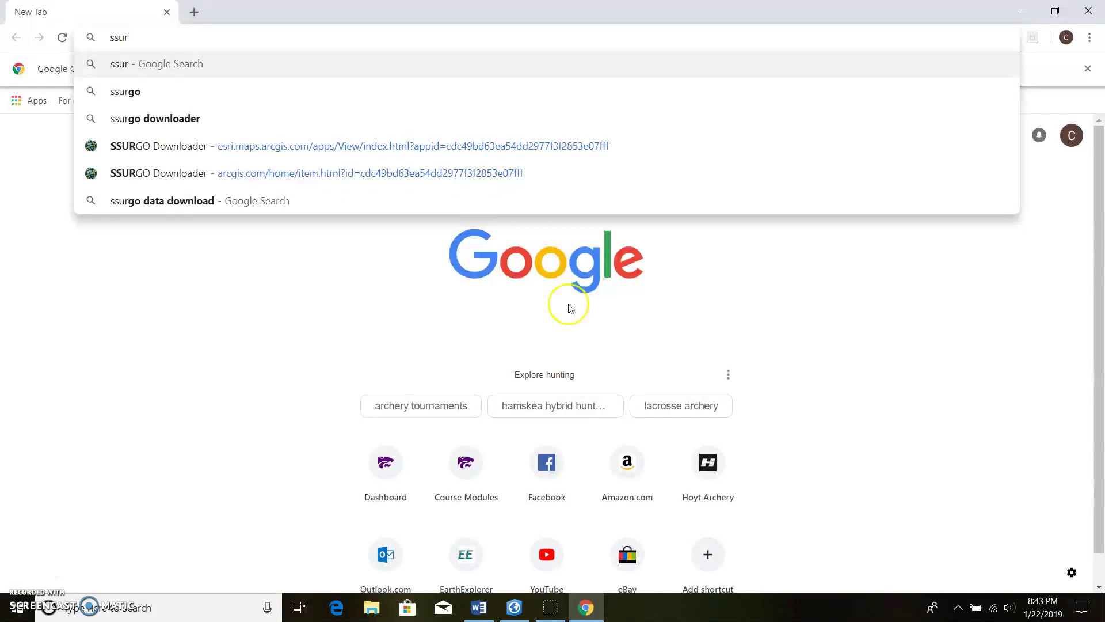
click(386, 115)
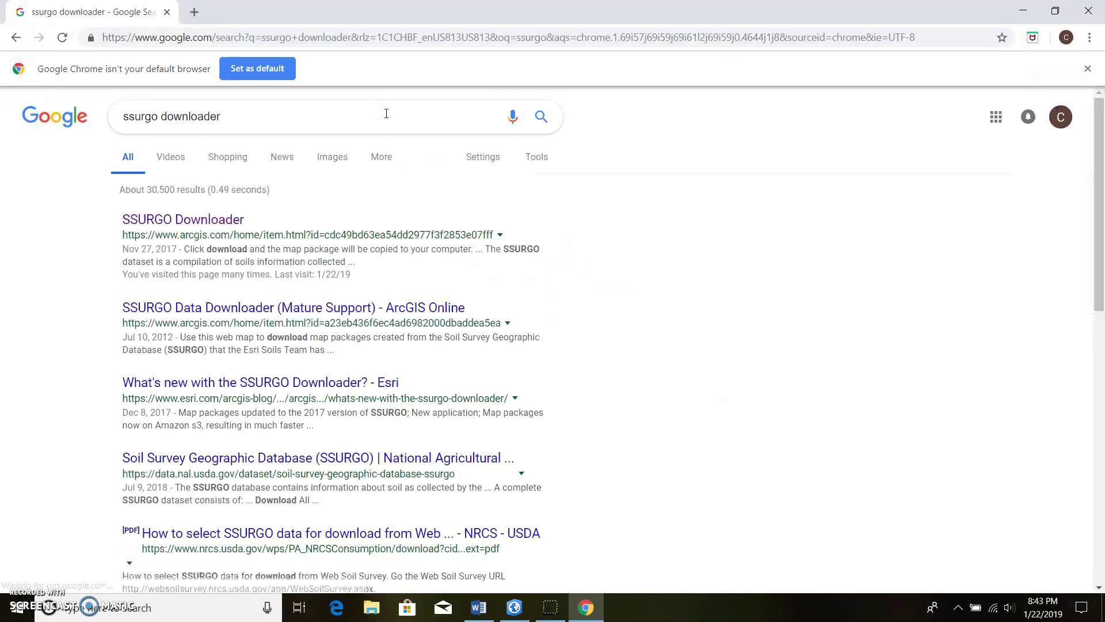
click(152, 221)
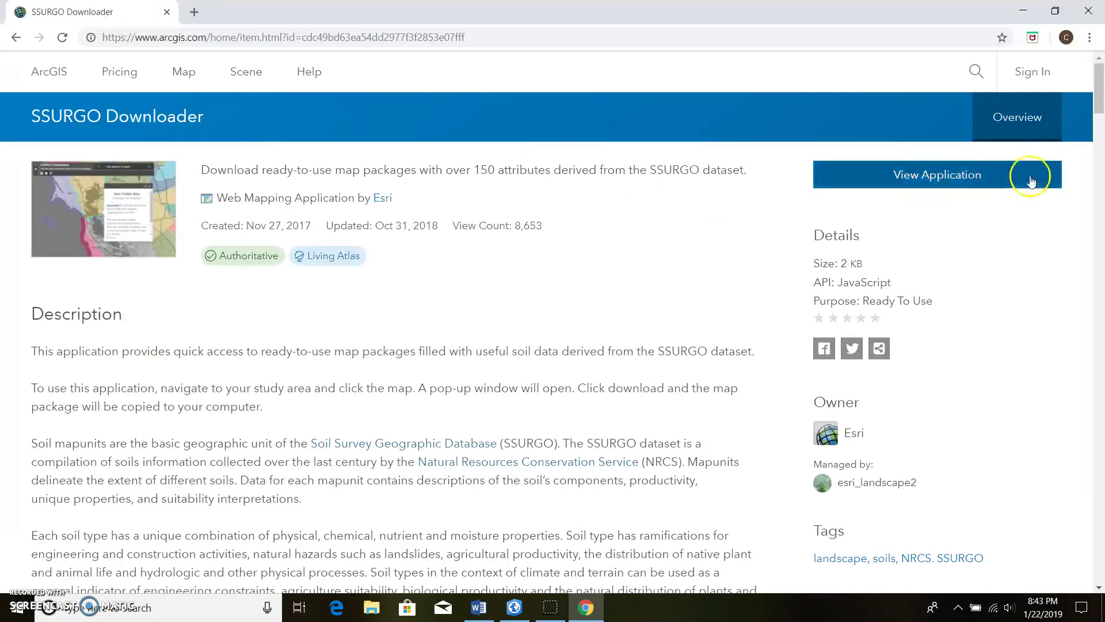
click(988, 179)
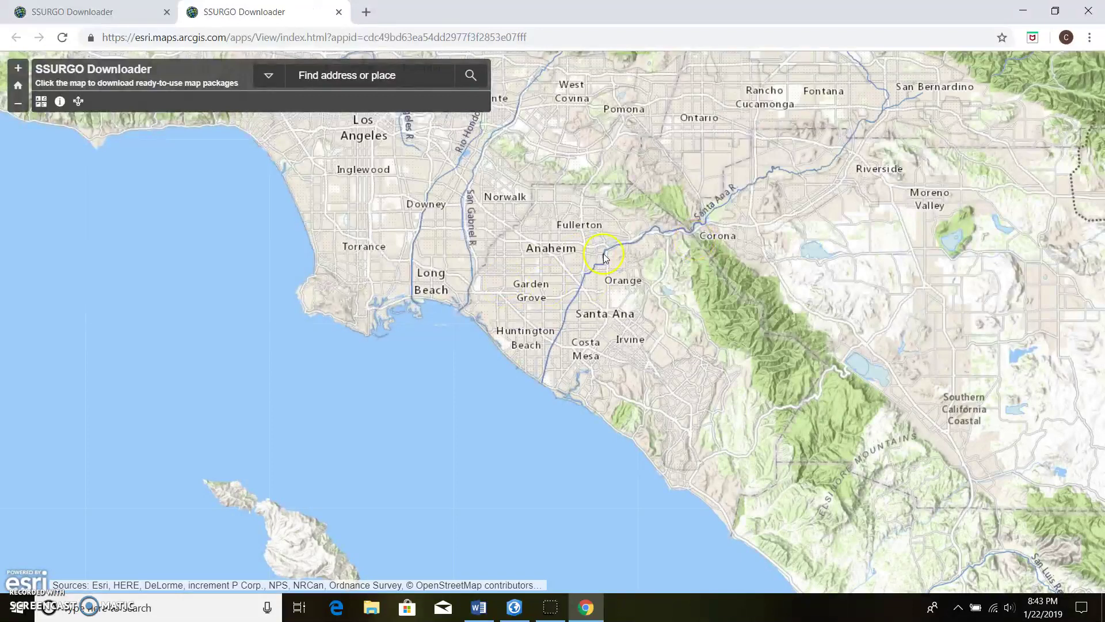
Locate the subbasin around Tuttle Creek Dam near Manhattan, Kansas, and view its soil map package download details.
scroll(603, 253, up, 2)
scroll(603, 253, down, 5)
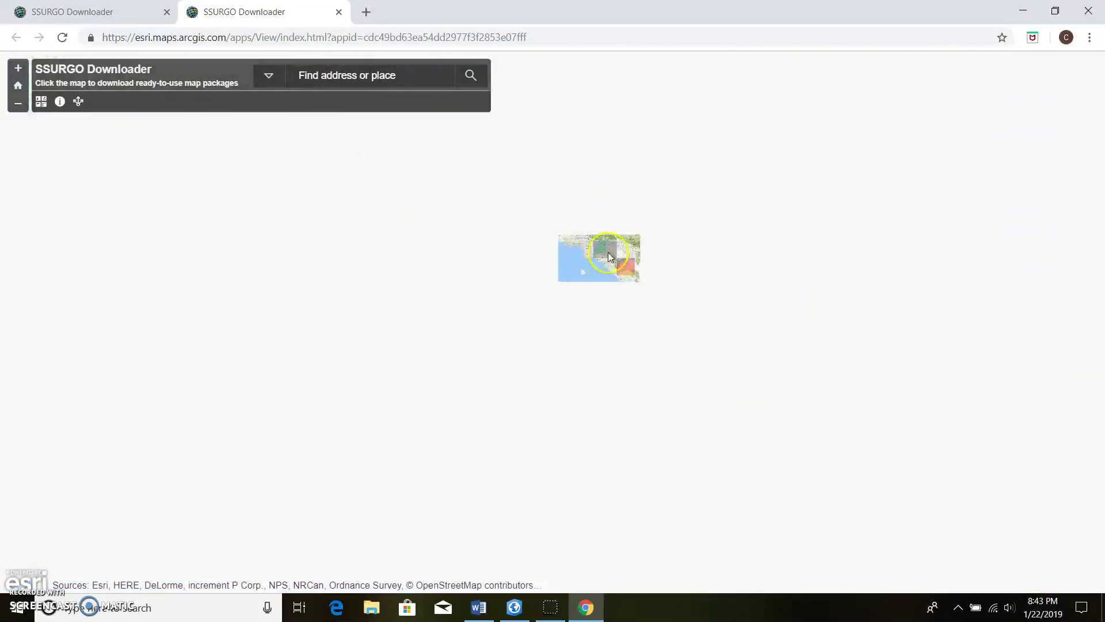
click(932, 186)
drag(931, 185, 538, 311)
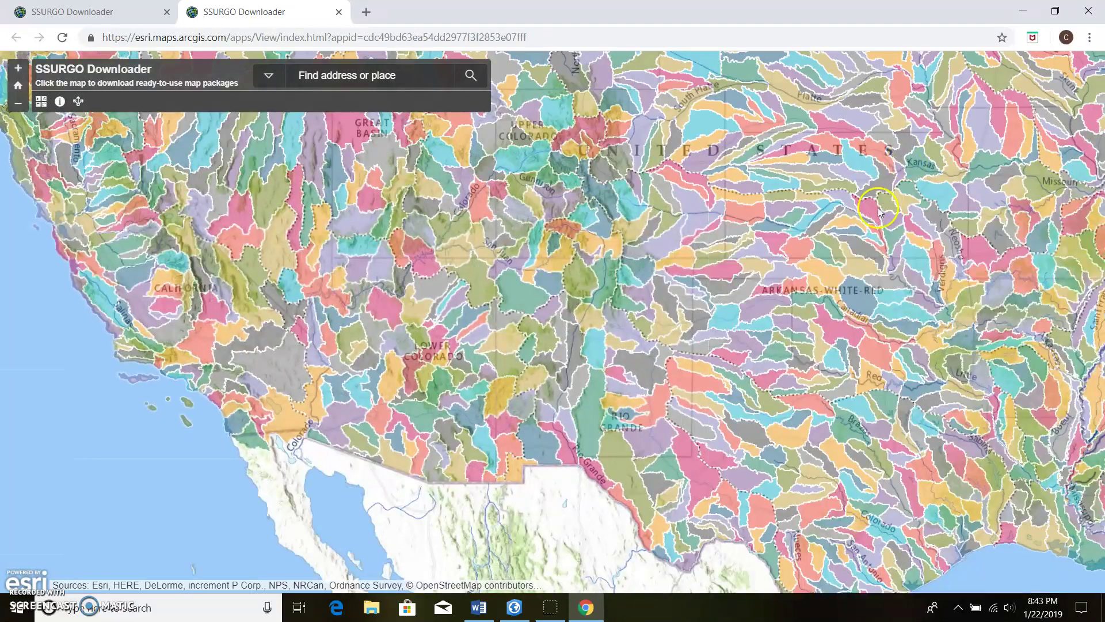
drag(879, 207, 764, 256)
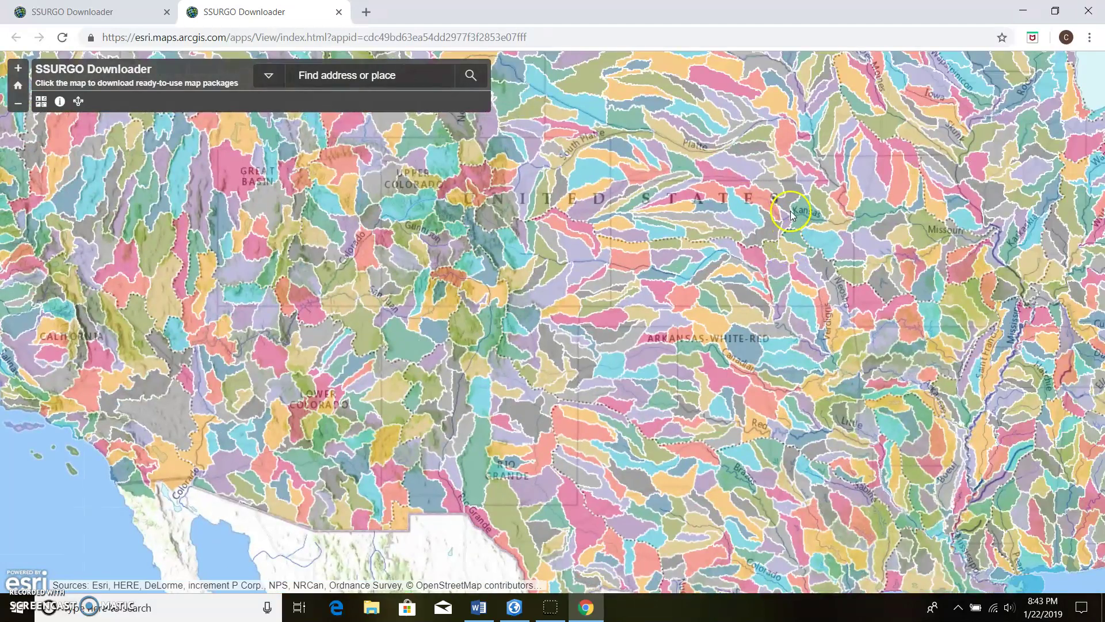
scroll(789, 210, up, 5)
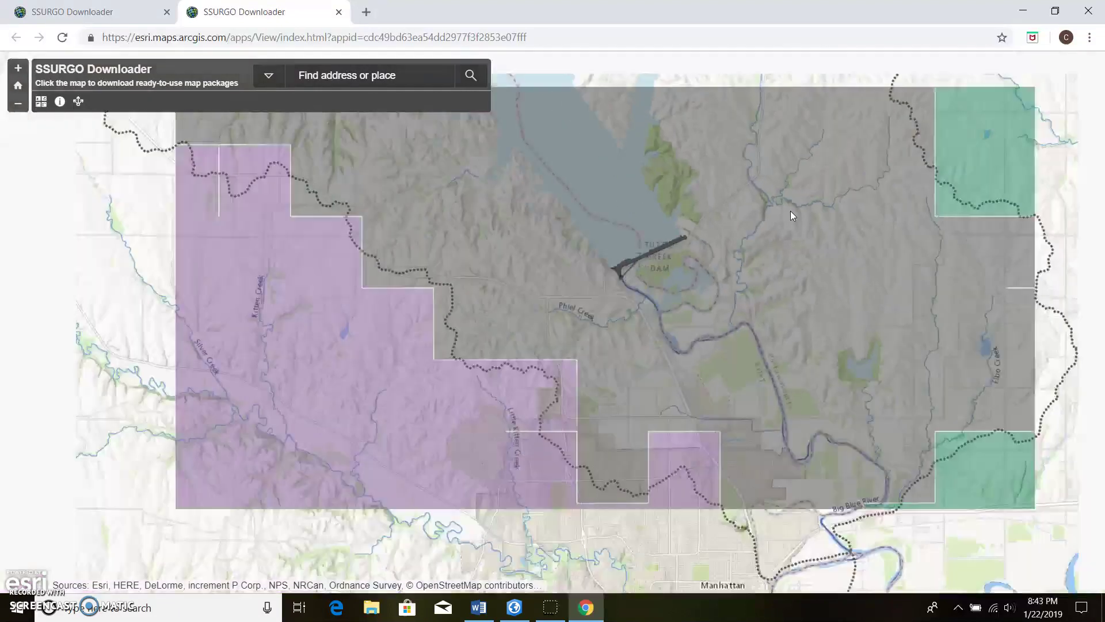
scroll(789, 210, up, 1)
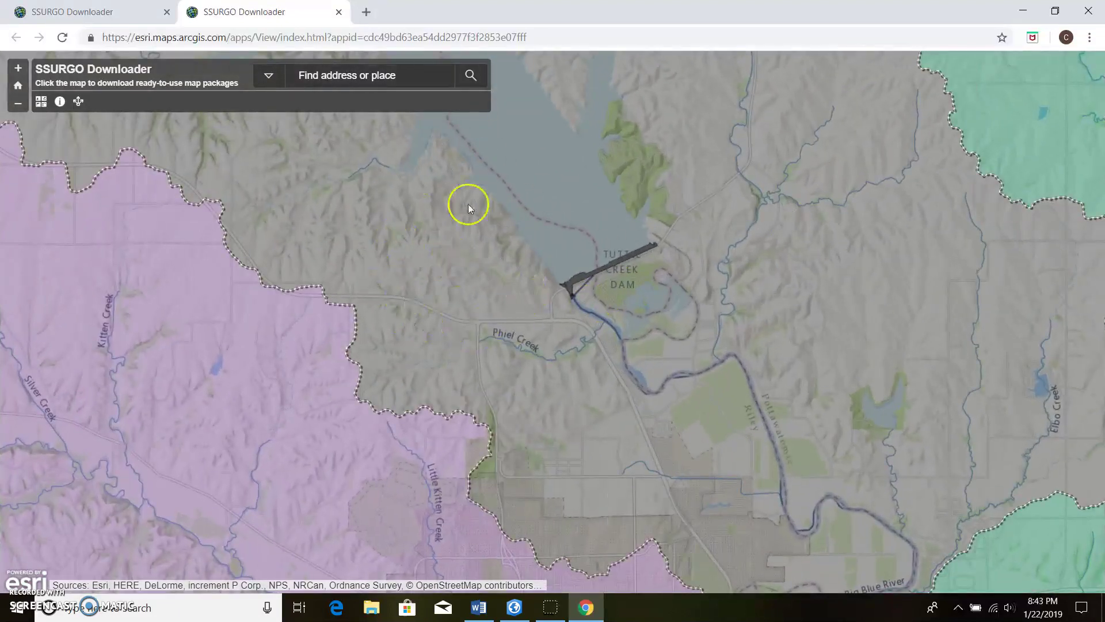
click(427, 263)
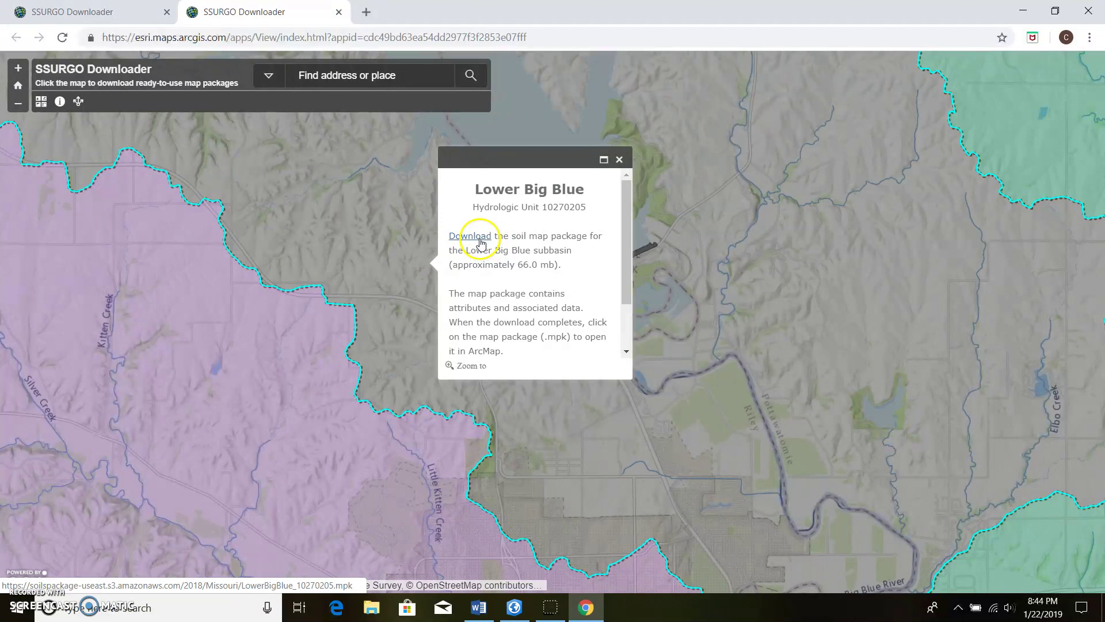
click(619, 160)
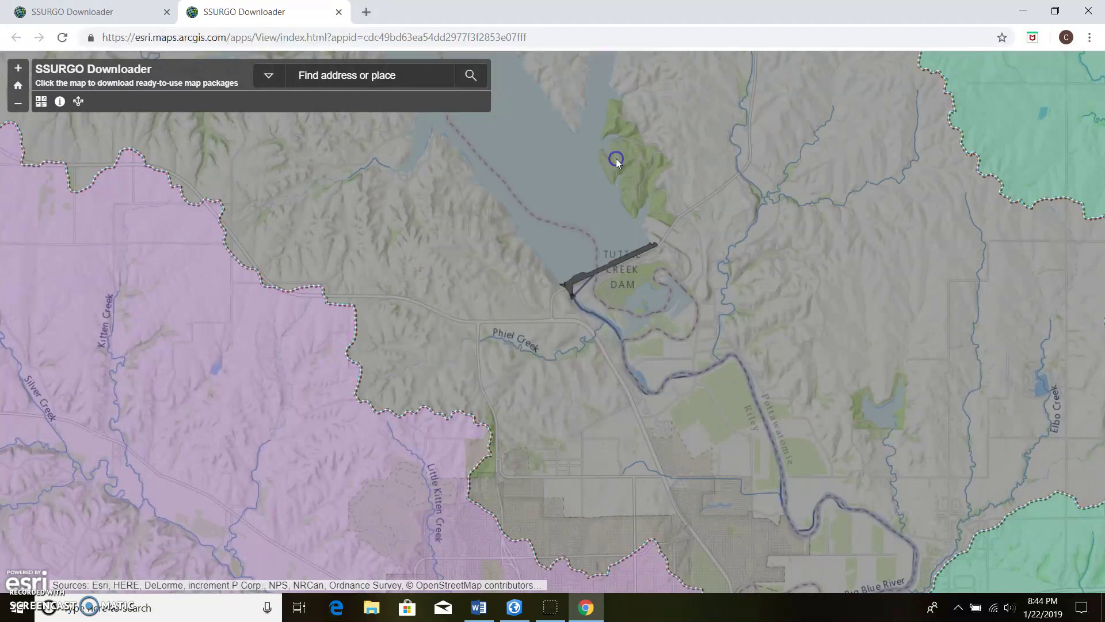
Switch to ArcGIS Pro and import the map package LowerBigBlue_10270205.mpk from the Lab Review folder.
click(515, 609)
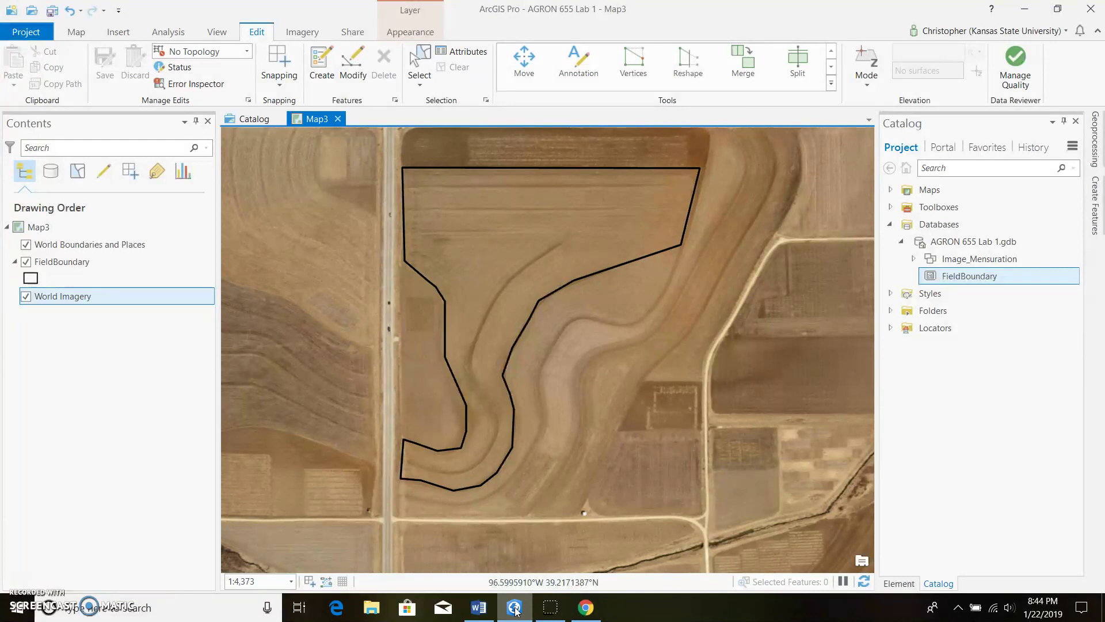
click(118, 33)
click(80, 68)
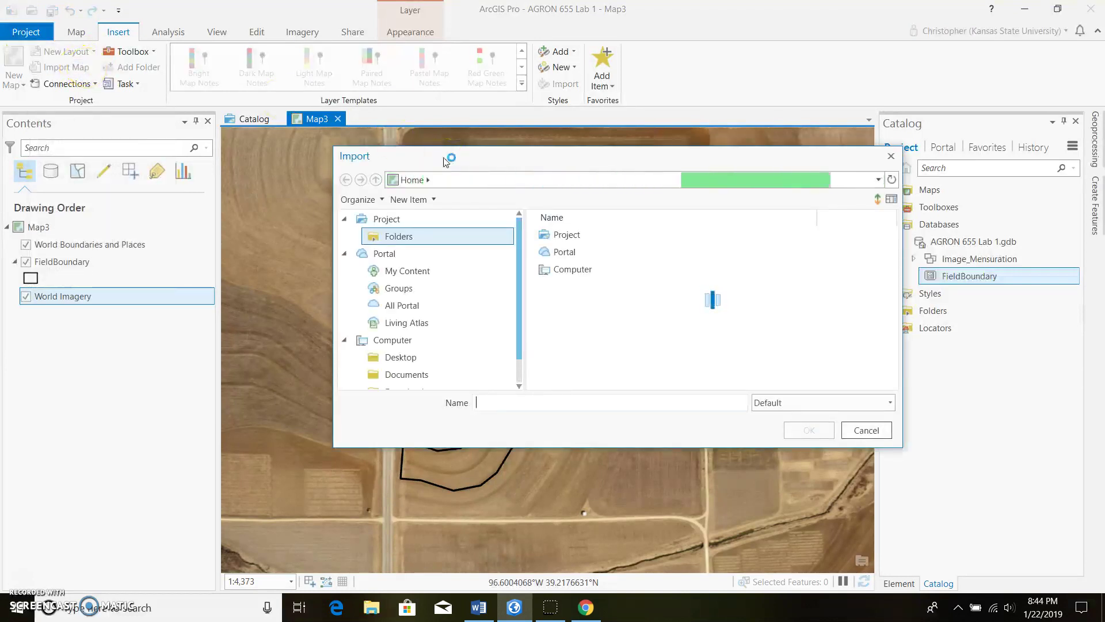
click(598, 271)
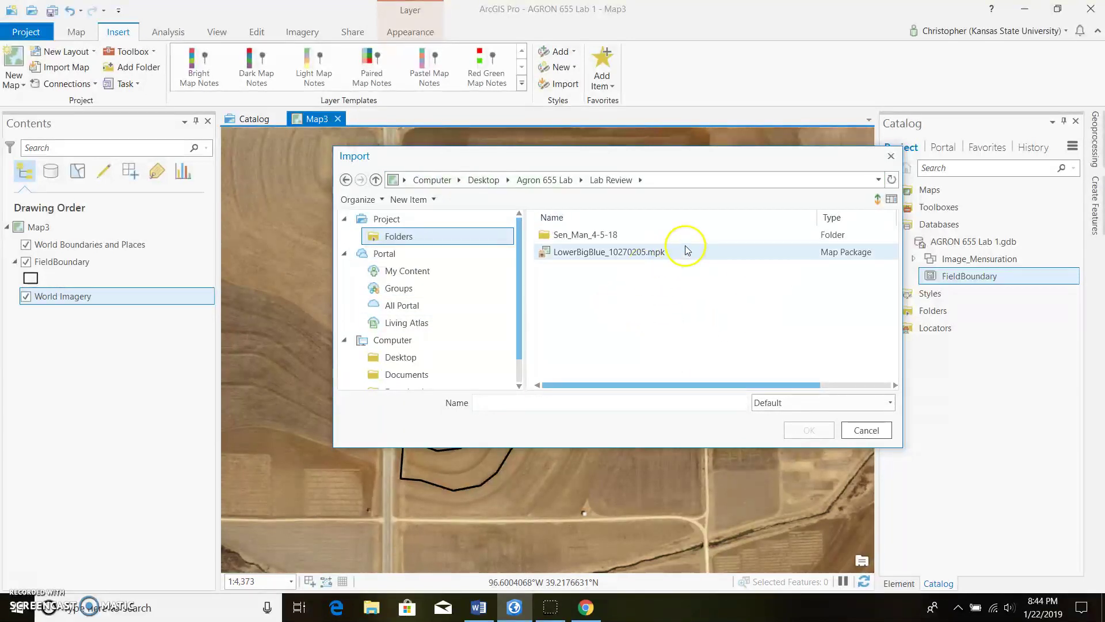
click(659, 254)
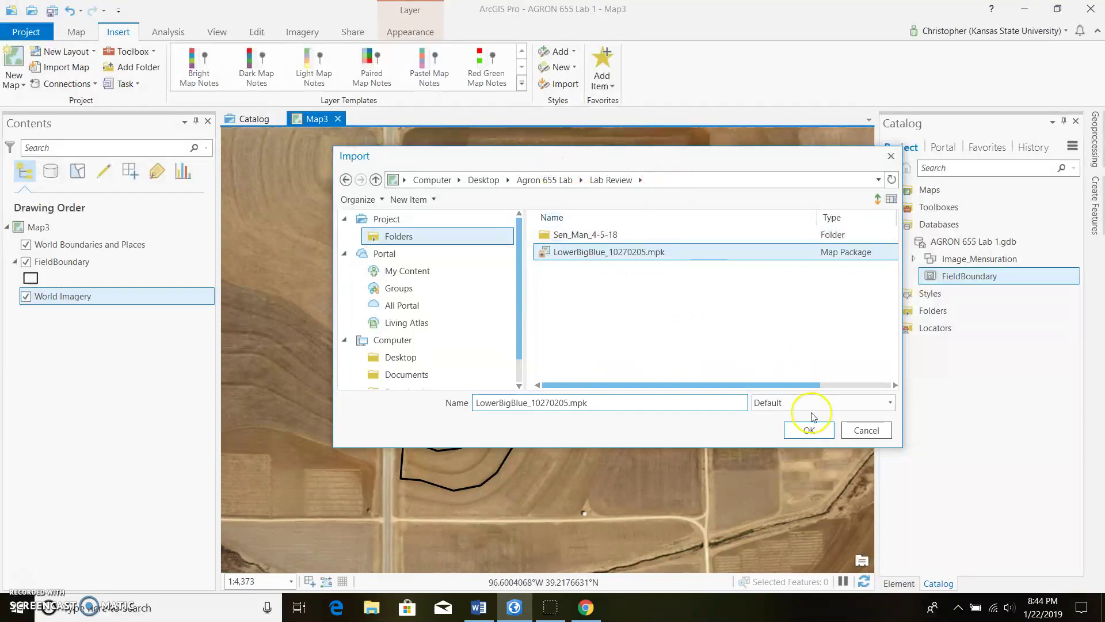
click(809, 430)
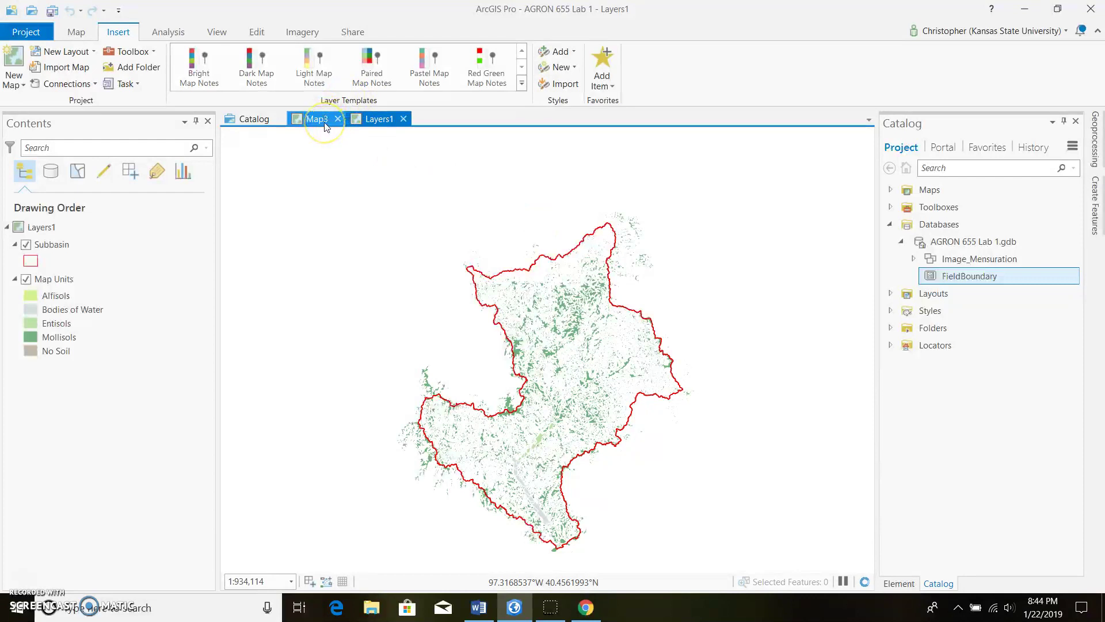
Export the Map Units layer's features to the AGRON 655 Lab 1.gdb geodatabase with the output name "Ssurgo data".
right_click(132, 284)
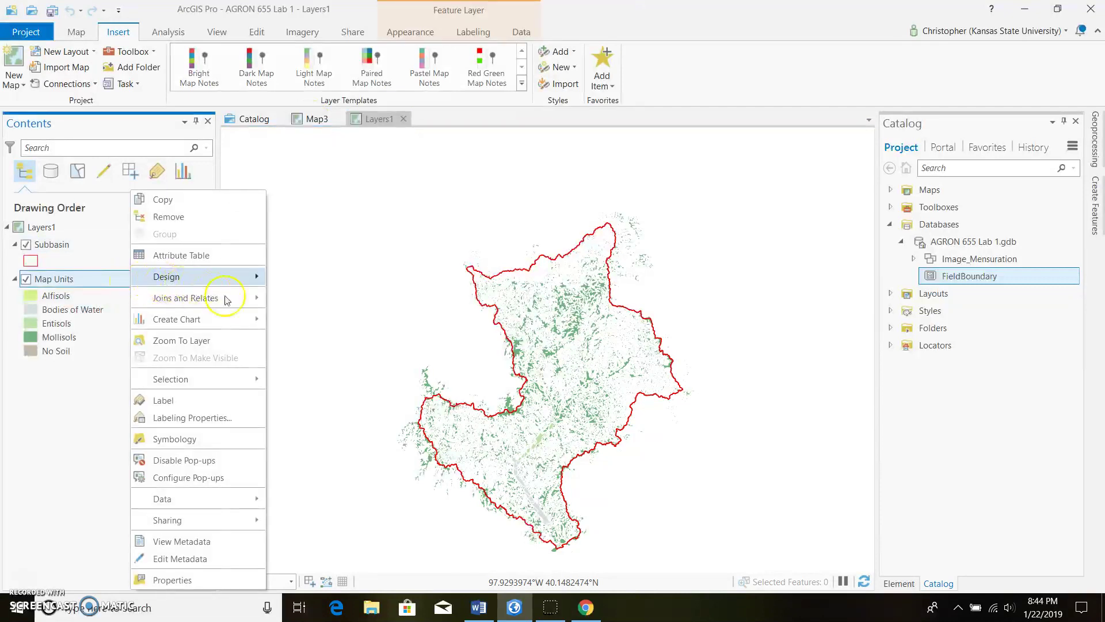
mouse_move(210, 499)
click(325, 505)
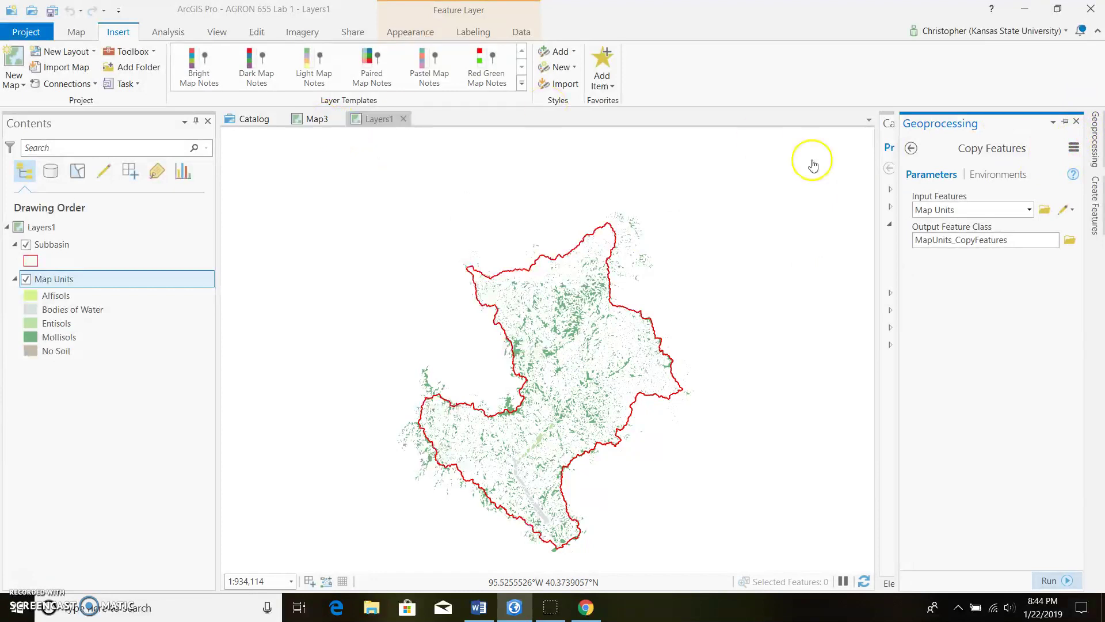
click(1069, 239)
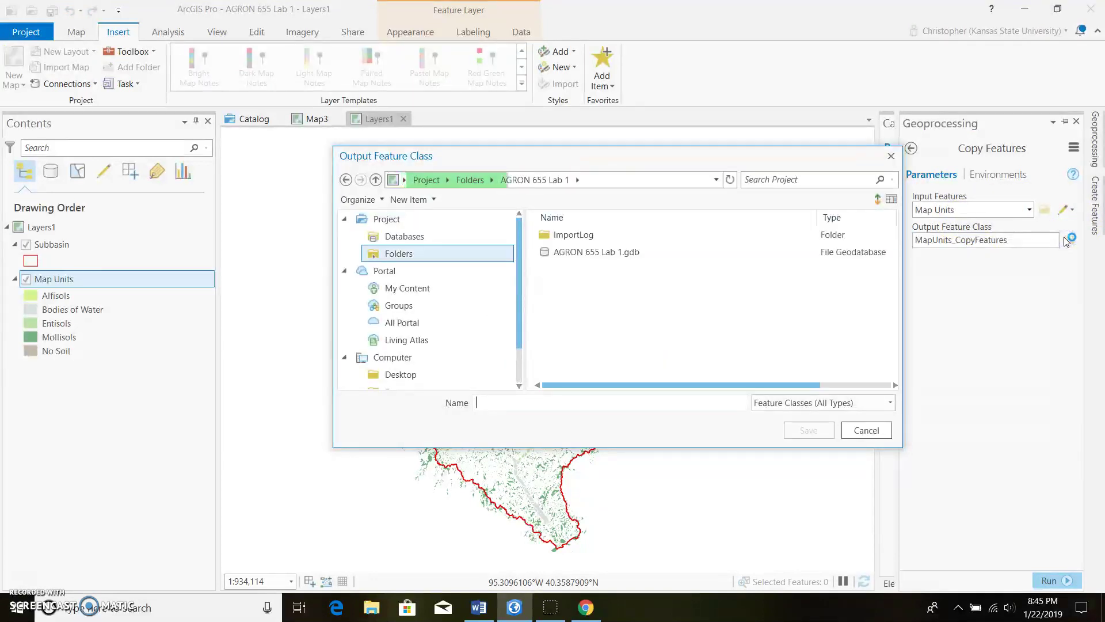
click(614, 253)
double_click(615, 253)
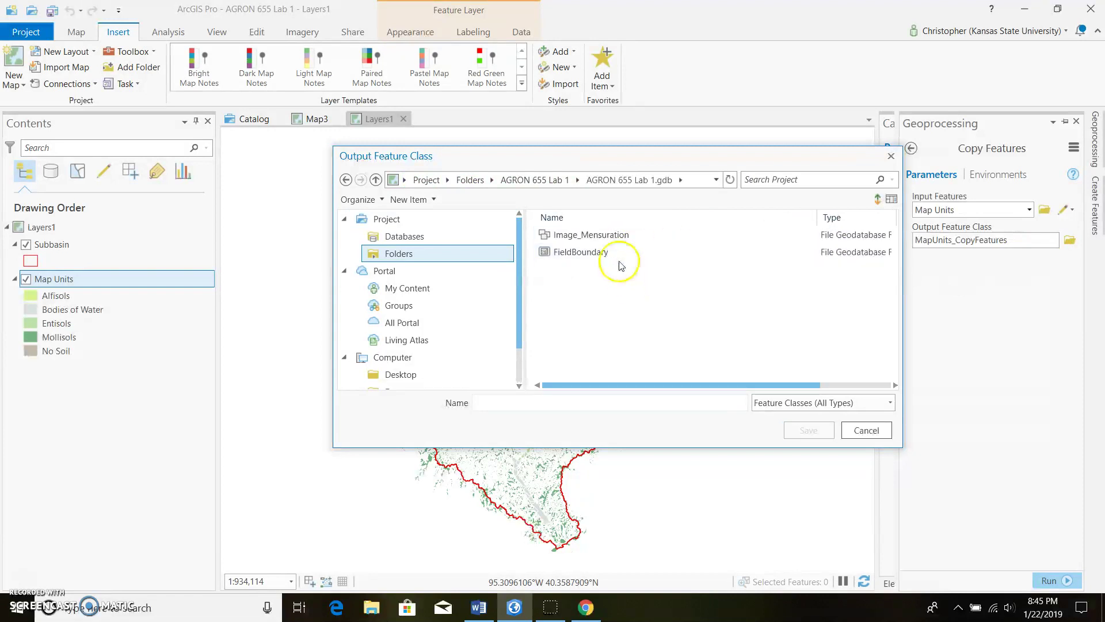
click(562, 403)
text(Ssurgo data)
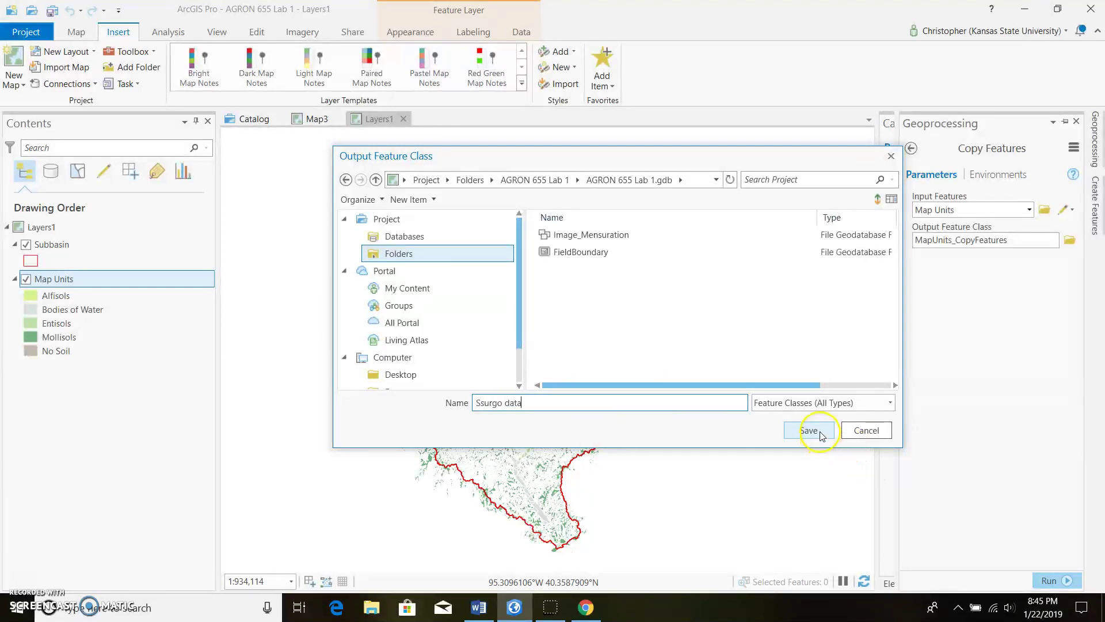
click(821, 434)
click(1049, 580)
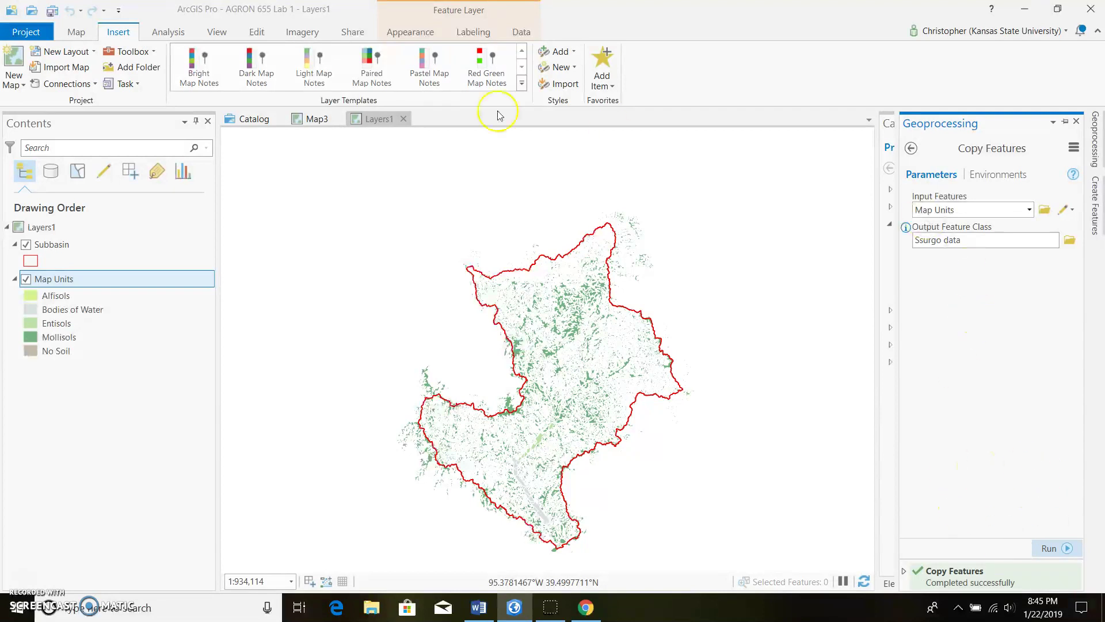
Return to Map3 and add the Ssurgo feature class from AGRON 655 Lab 1.gdb to it.
click(320, 119)
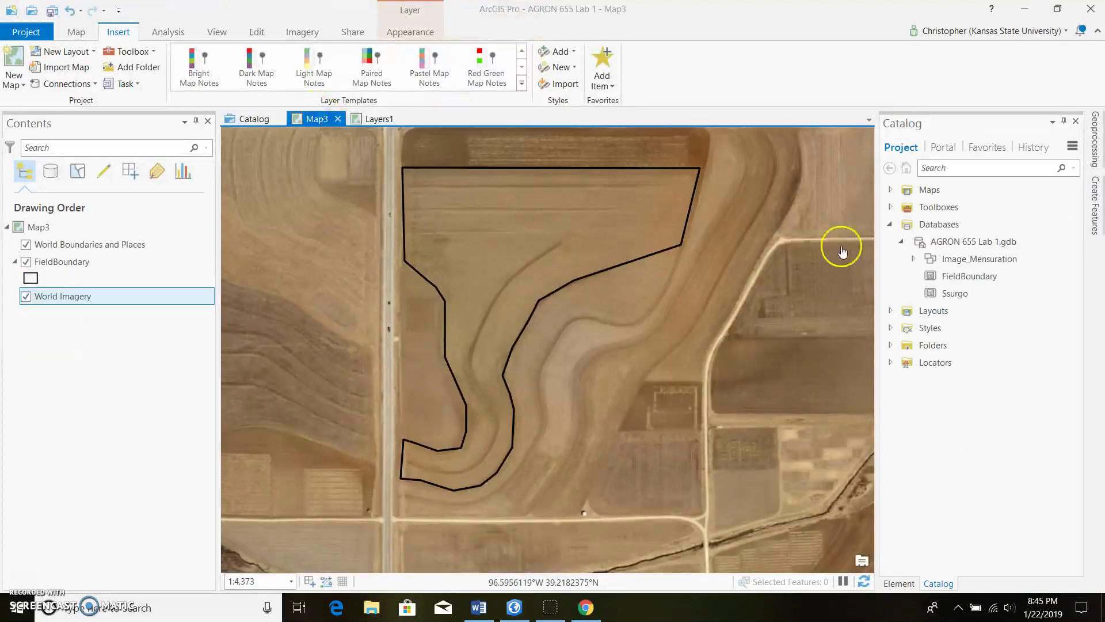
click(890, 224)
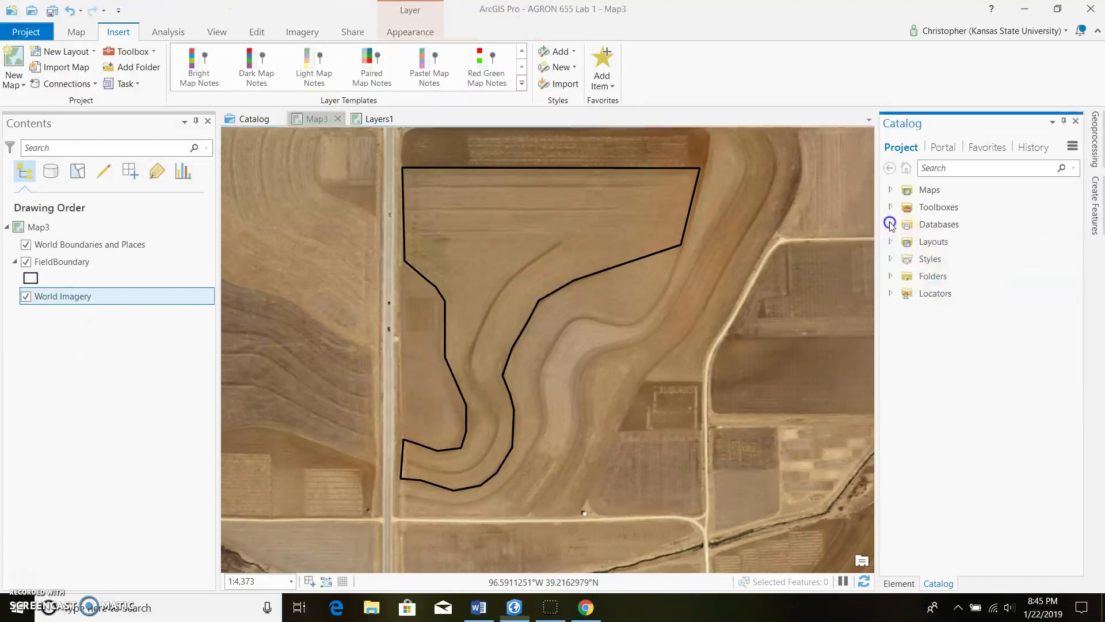
click(889, 224)
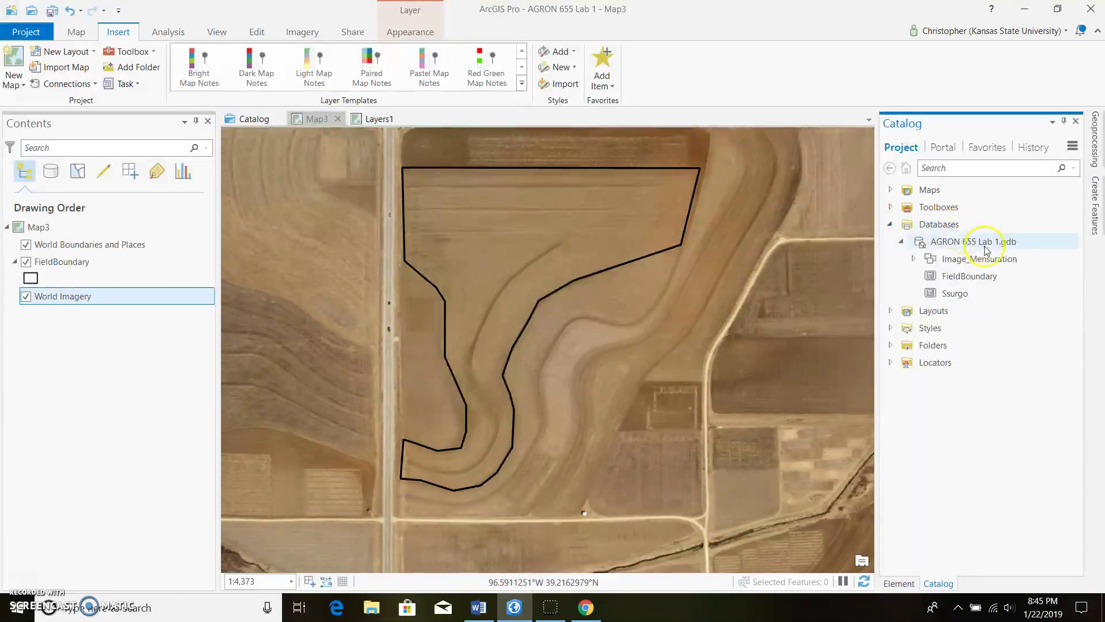
mouse_move(981, 293)
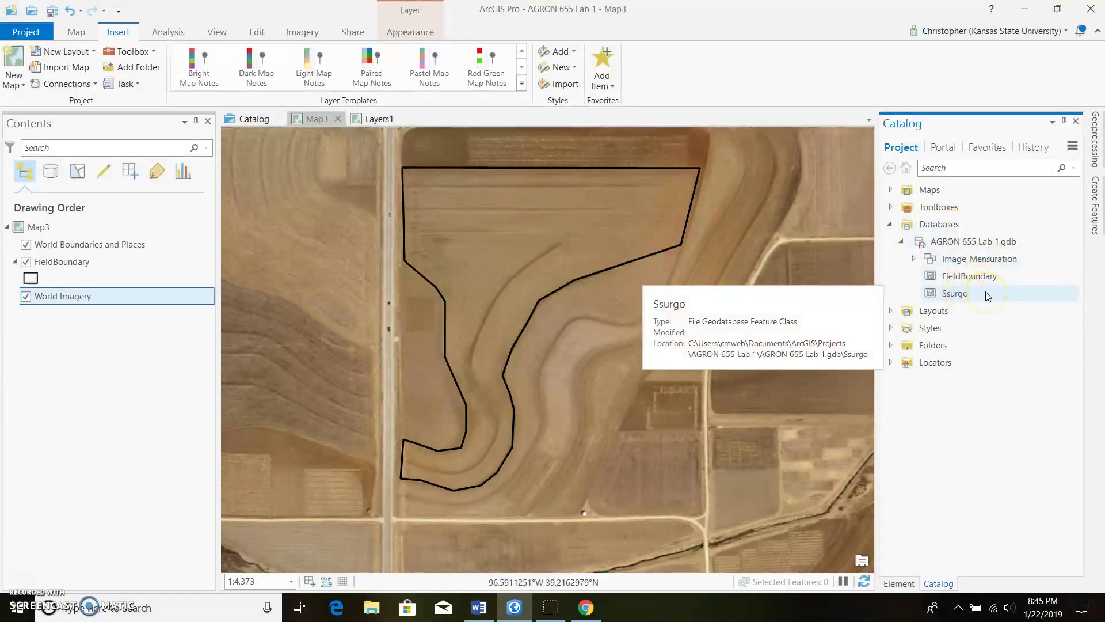
right_click(986, 295)
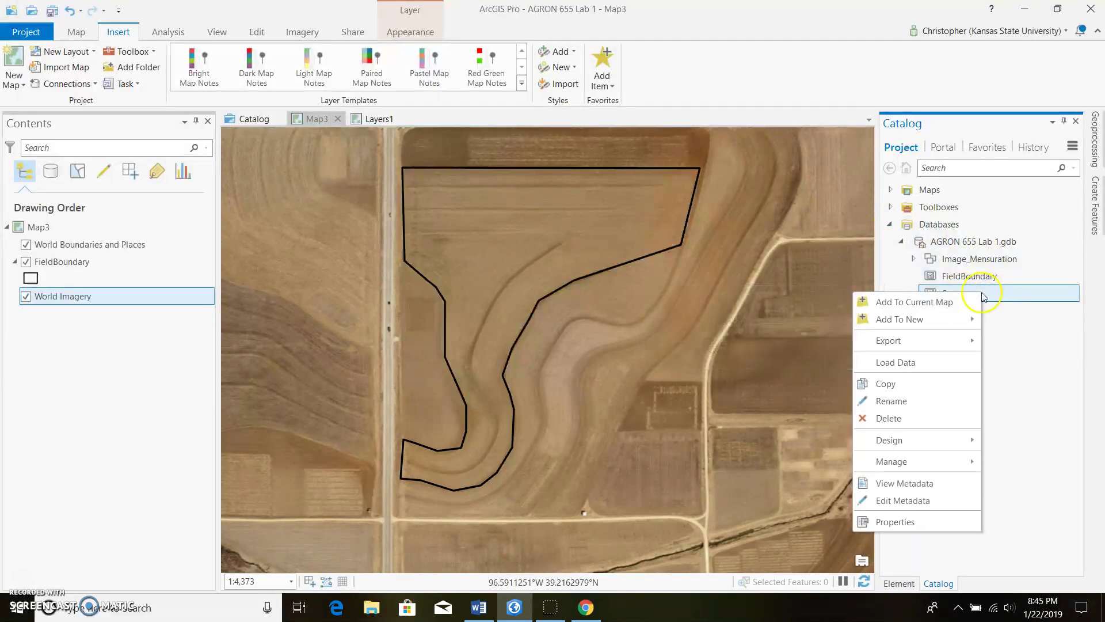
click(948, 302)
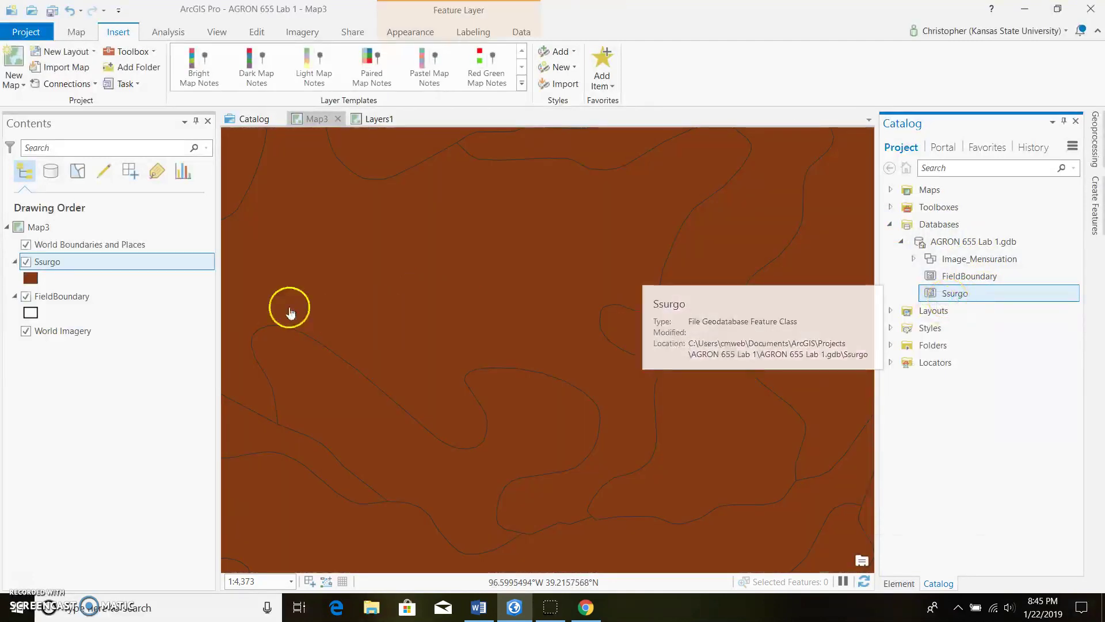
Search the geoprocessing tools for "clip" and open the Clip tool from the Analysis Tools toolbox.
click(168, 32)
click(185, 63)
click(868, 135)
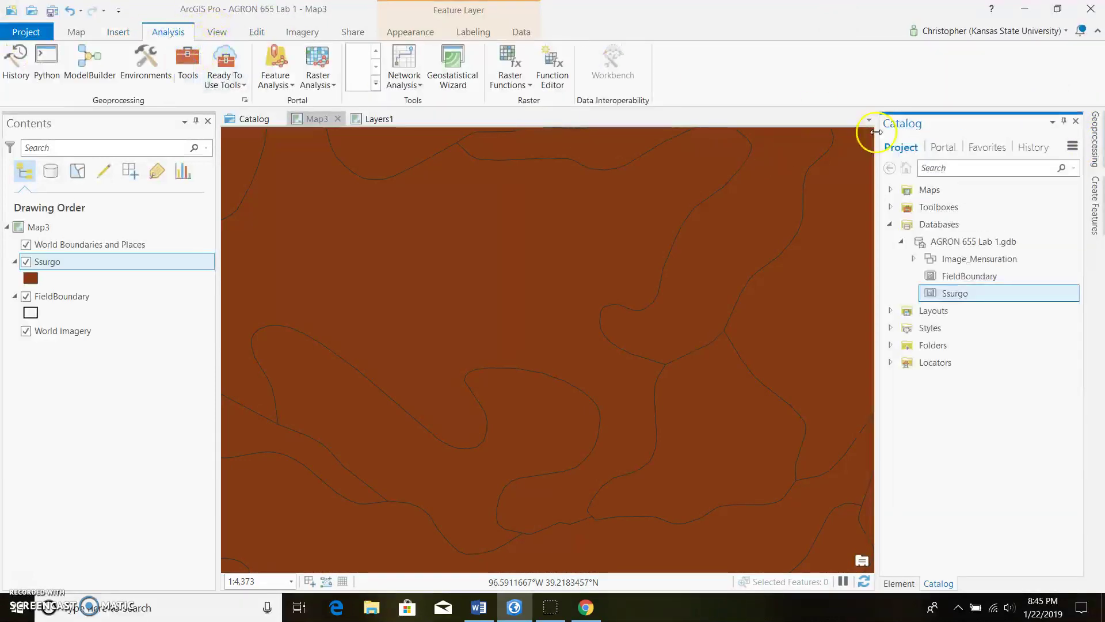
click(1095, 141)
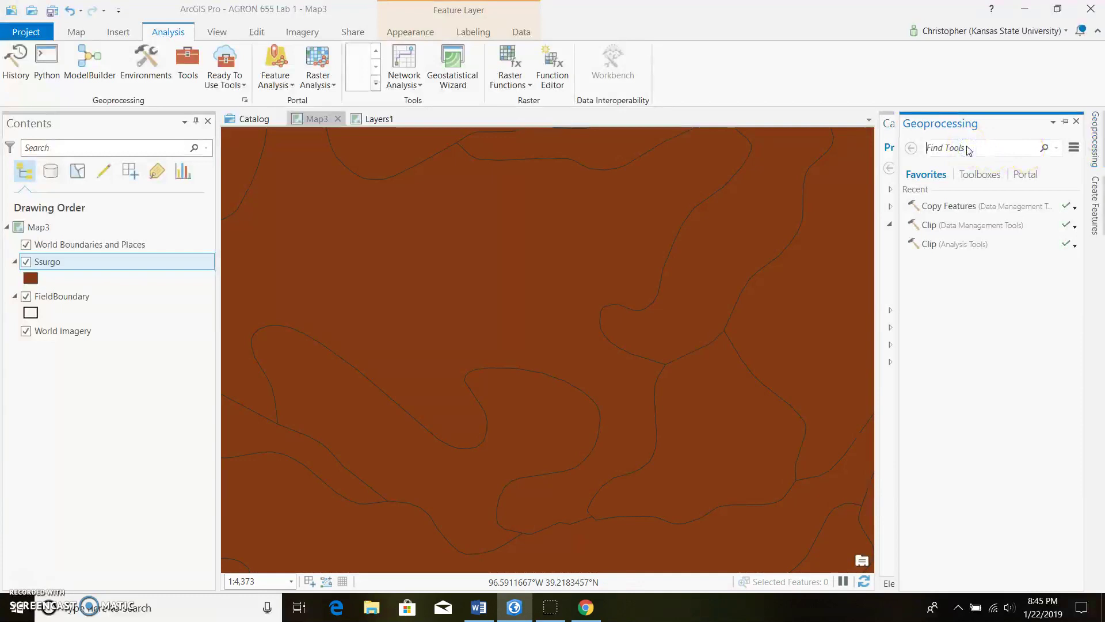
text(clip)
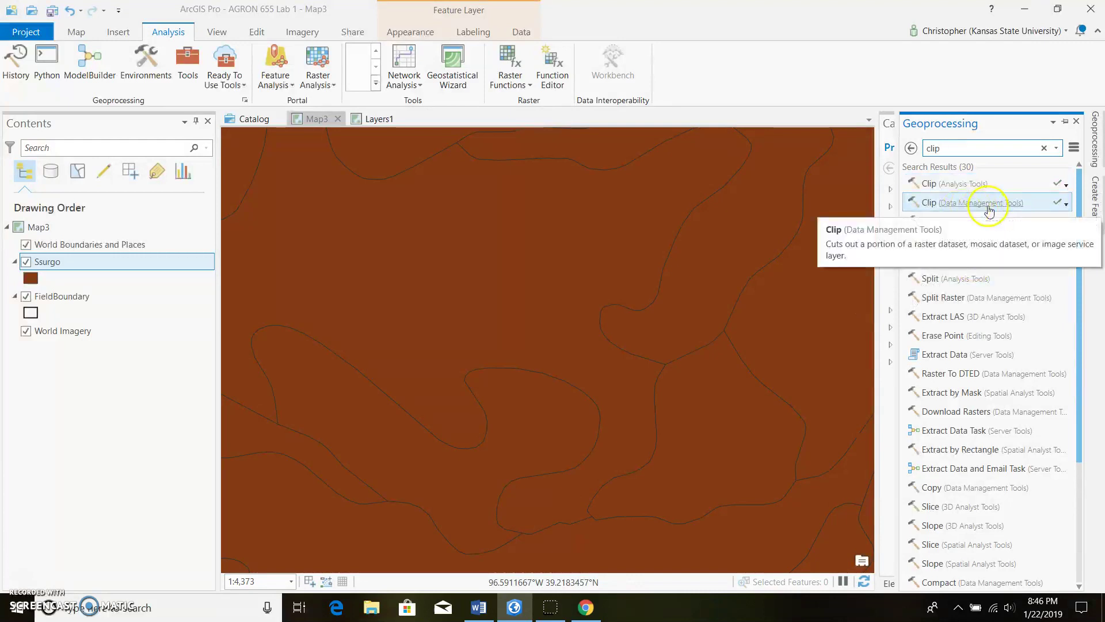
click(973, 185)
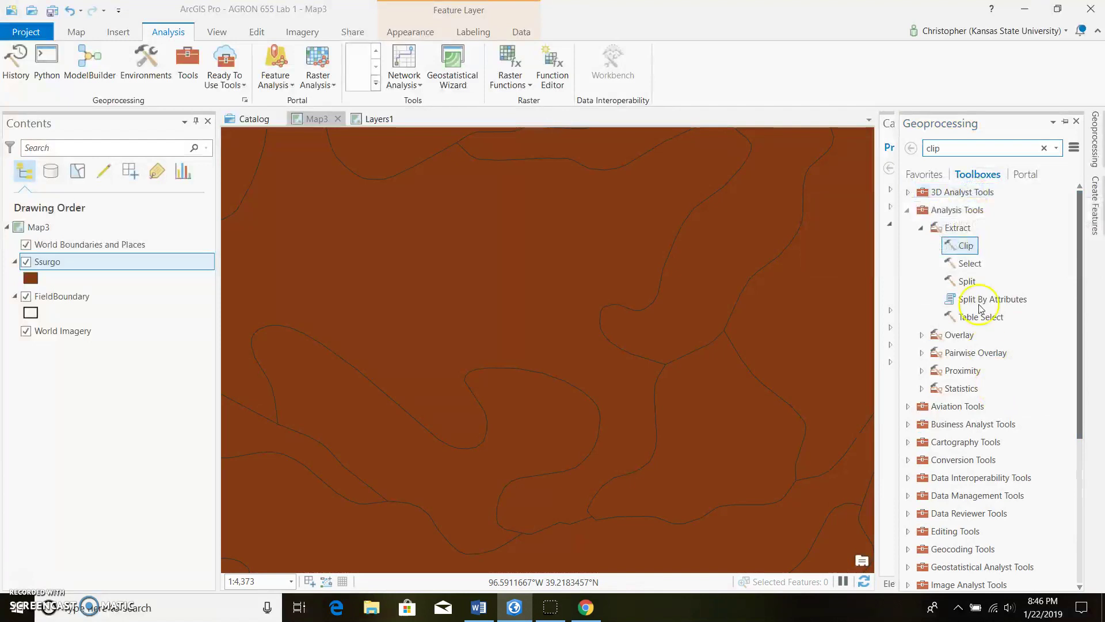
double_click(967, 246)
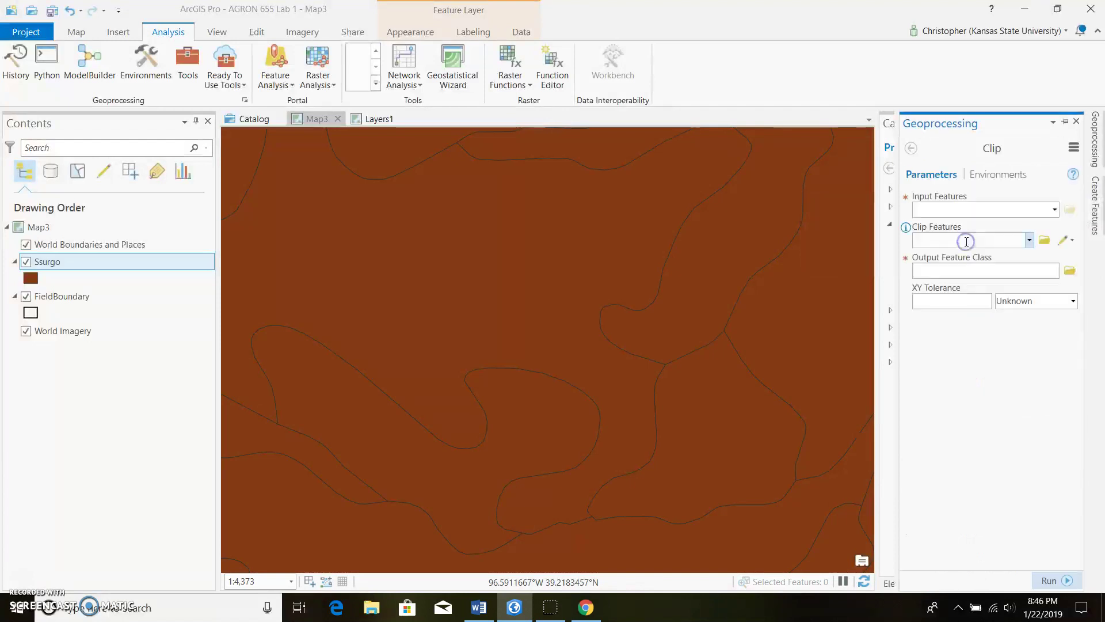
Clip the Ssurgo features with FieldBoundary as the clip features, and hide the original Ssurgo layer.
click(1055, 210)
click(1049, 228)
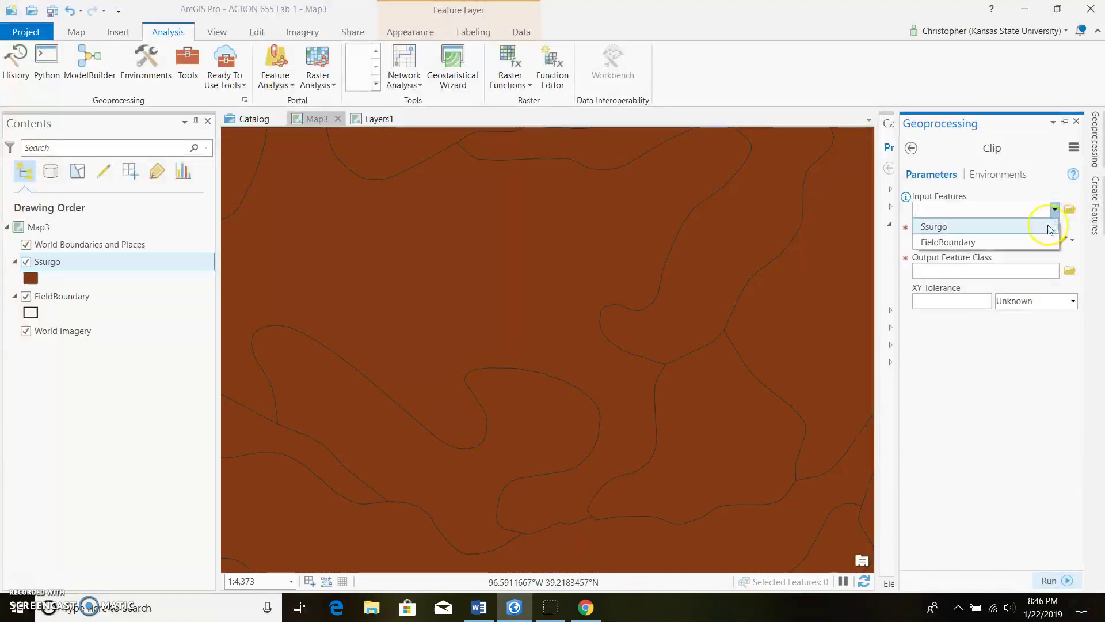
click(1033, 229)
click(1029, 240)
click(1014, 270)
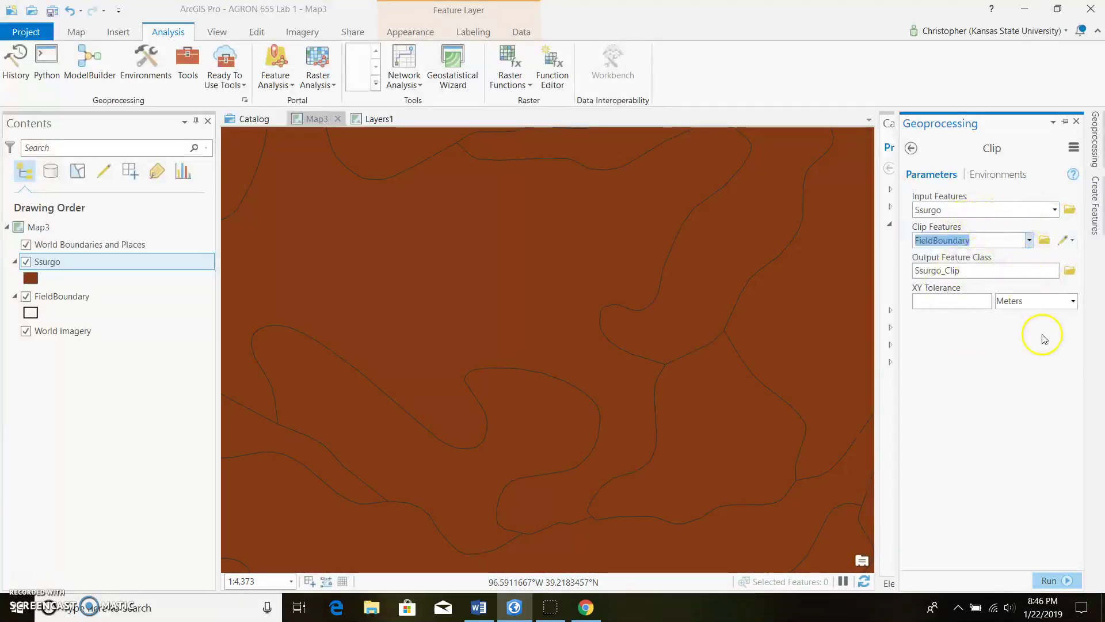
click(1048, 580)
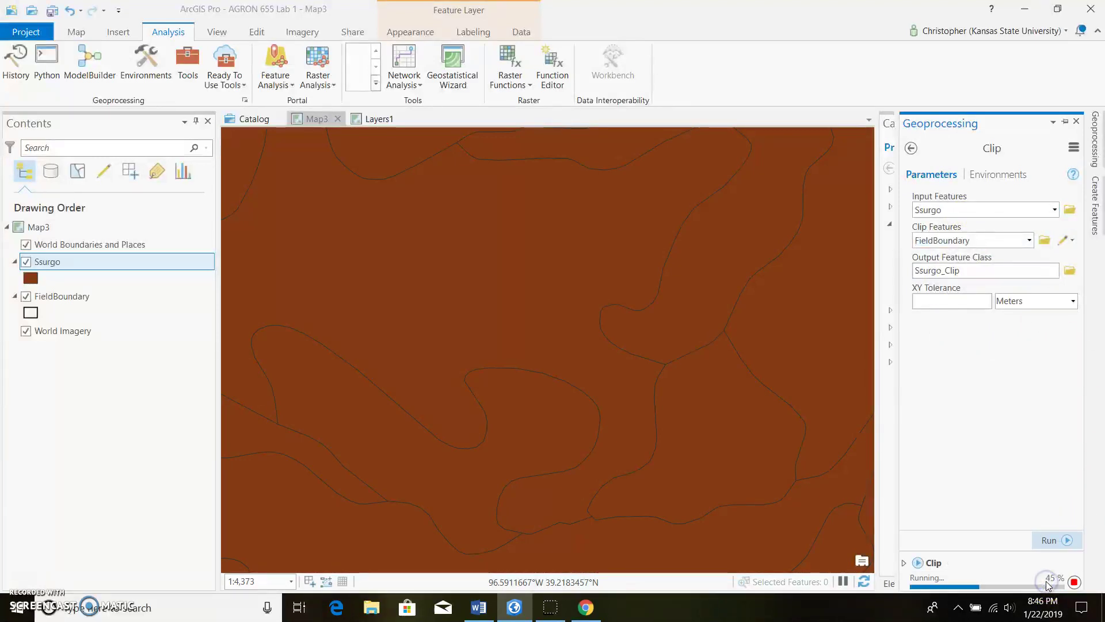
mouse_move(1049, 585)
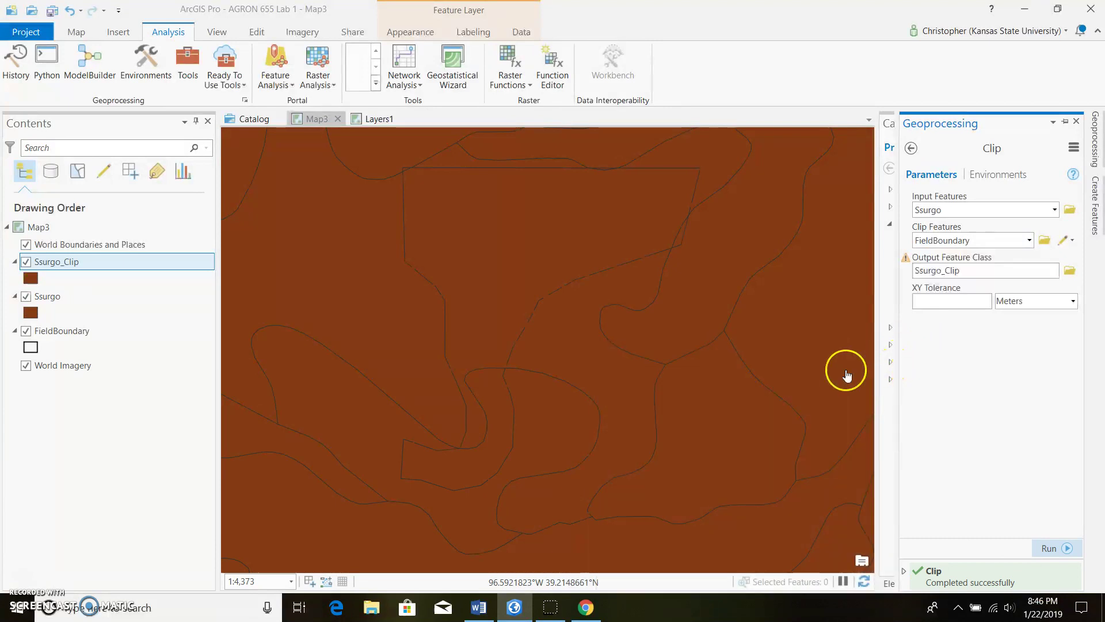
click(26, 296)
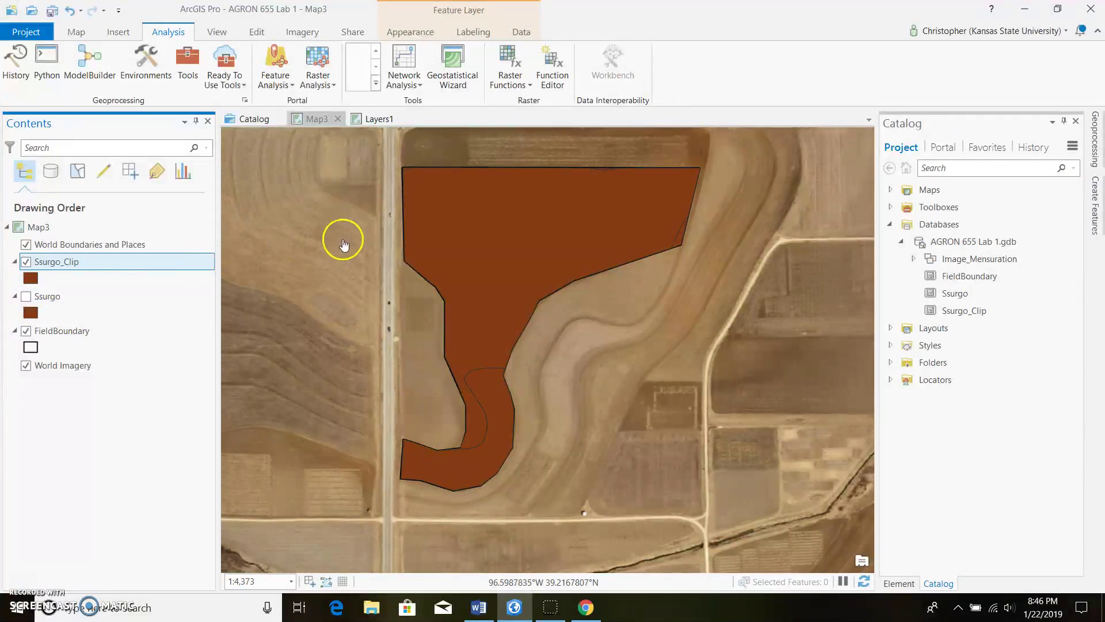
Set the Ssurgo_Clip layer's primary symbology to Unique Values and remove the <all other values> class.
right_click(153, 263)
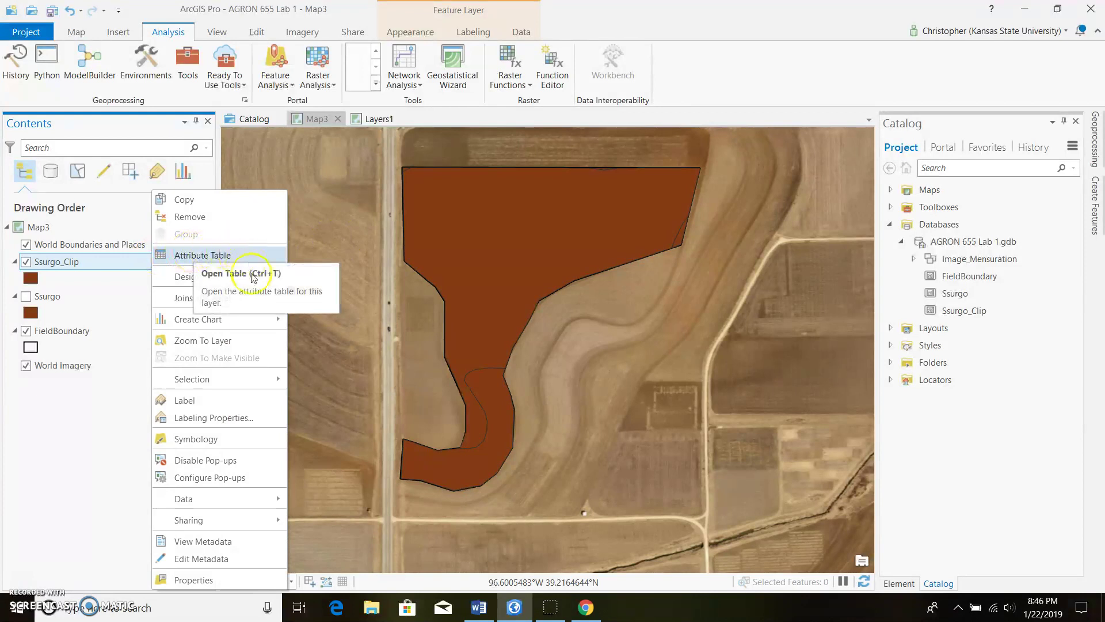
click(226, 440)
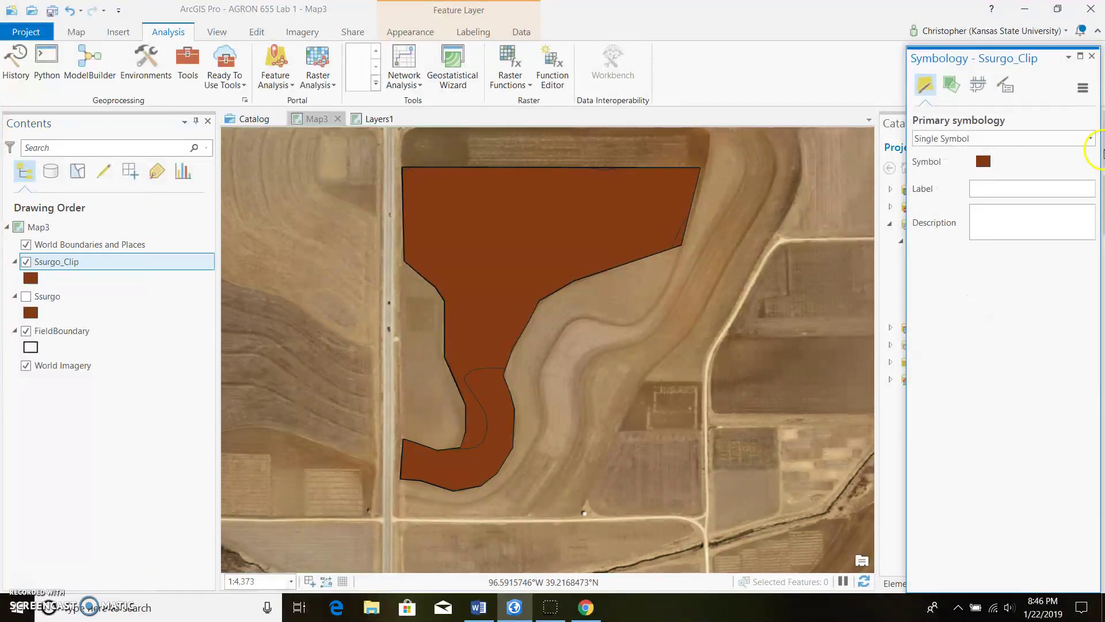
click(1090, 139)
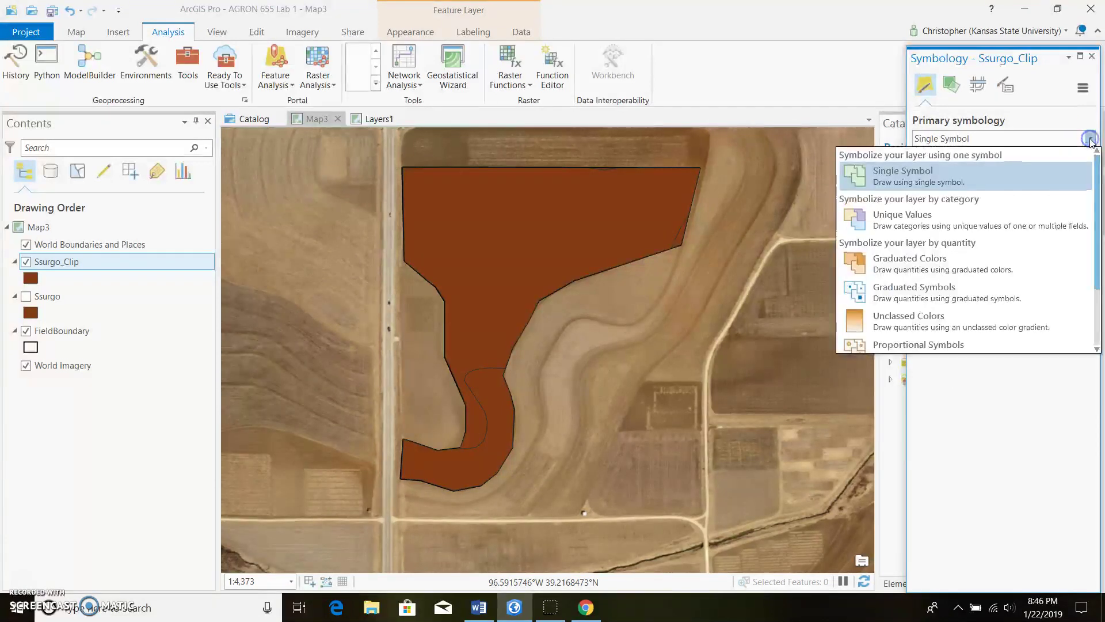
click(1049, 213)
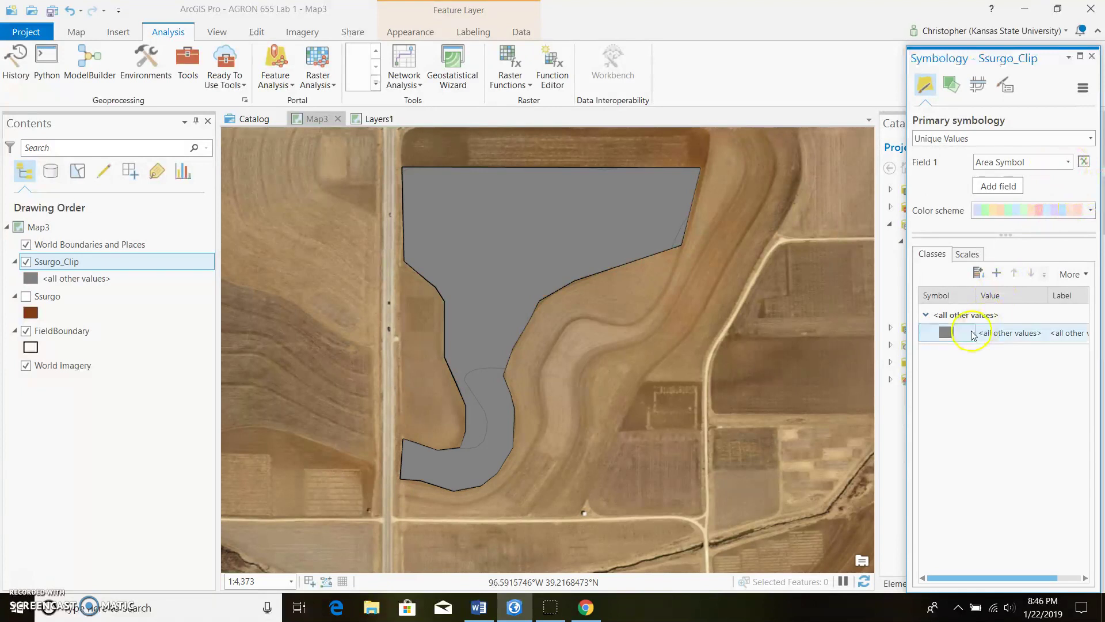
click(1019, 338)
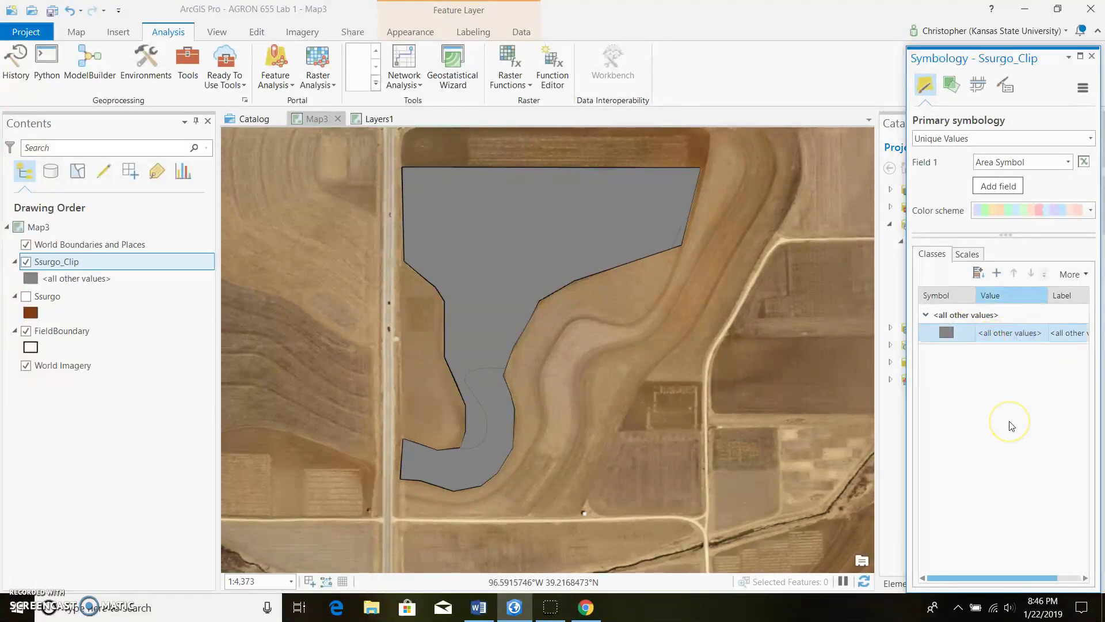
click(1006, 334)
right_click(1004, 334)
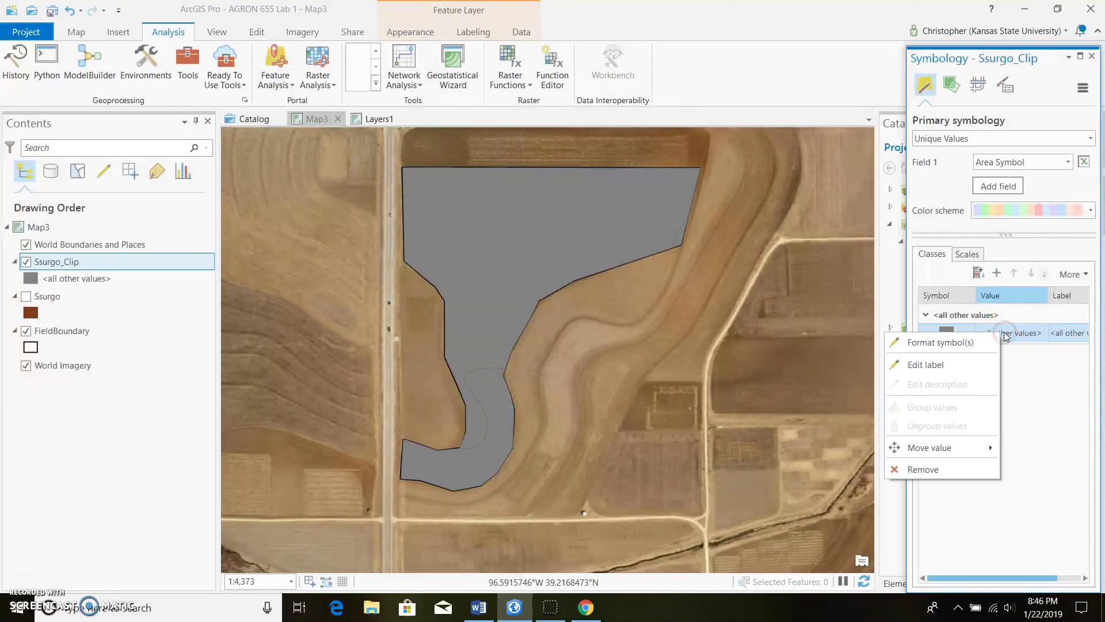
click(949, 469)
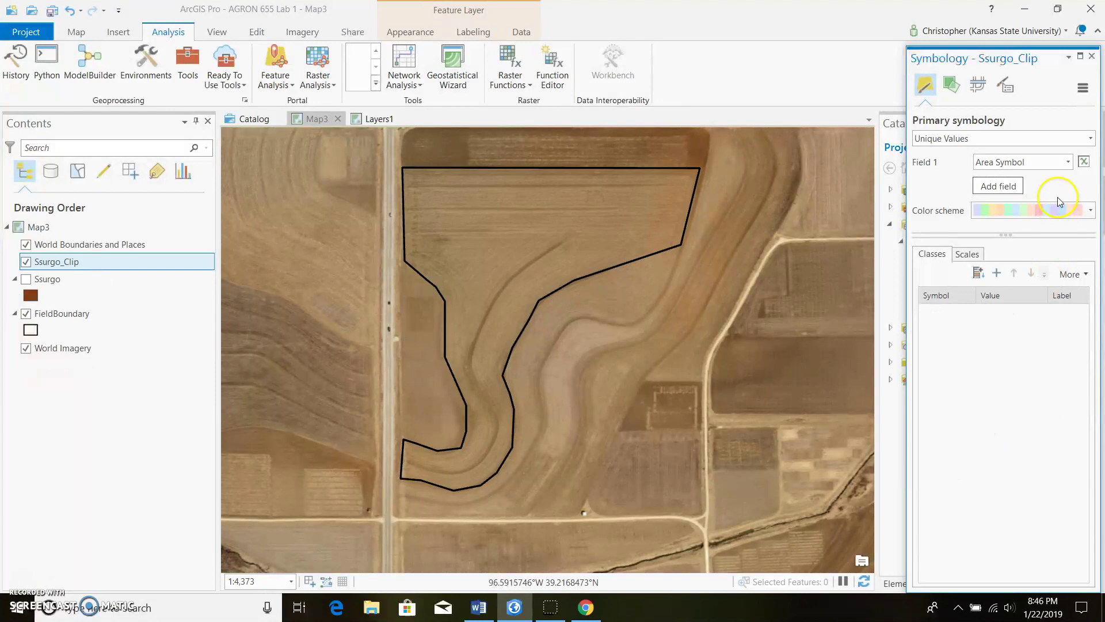
Symbolize Ssurgo_Clip by Mapunit Name with the red, blue and green color scheme, and turn on its Mapunit Name labels.
click(1066, 162)
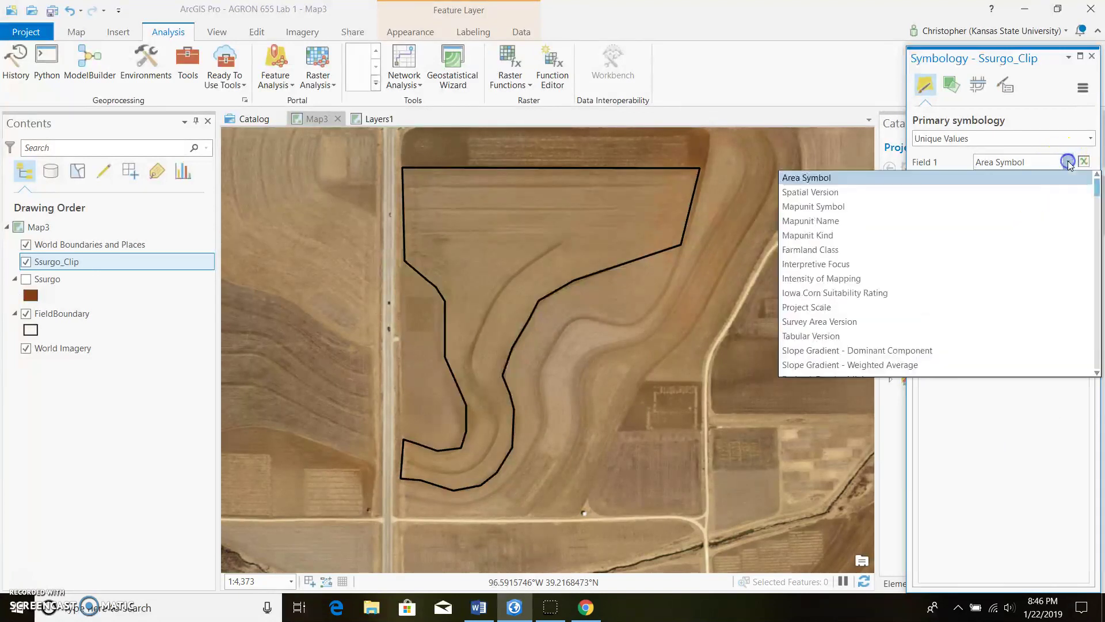
click(1034, 221)
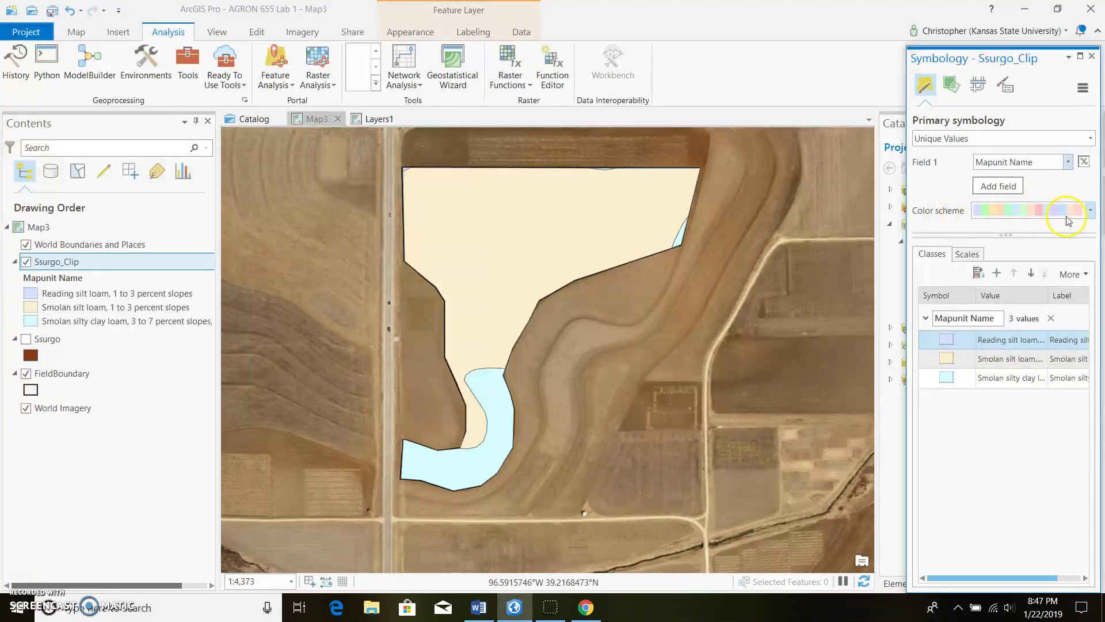
click(1090, 211)
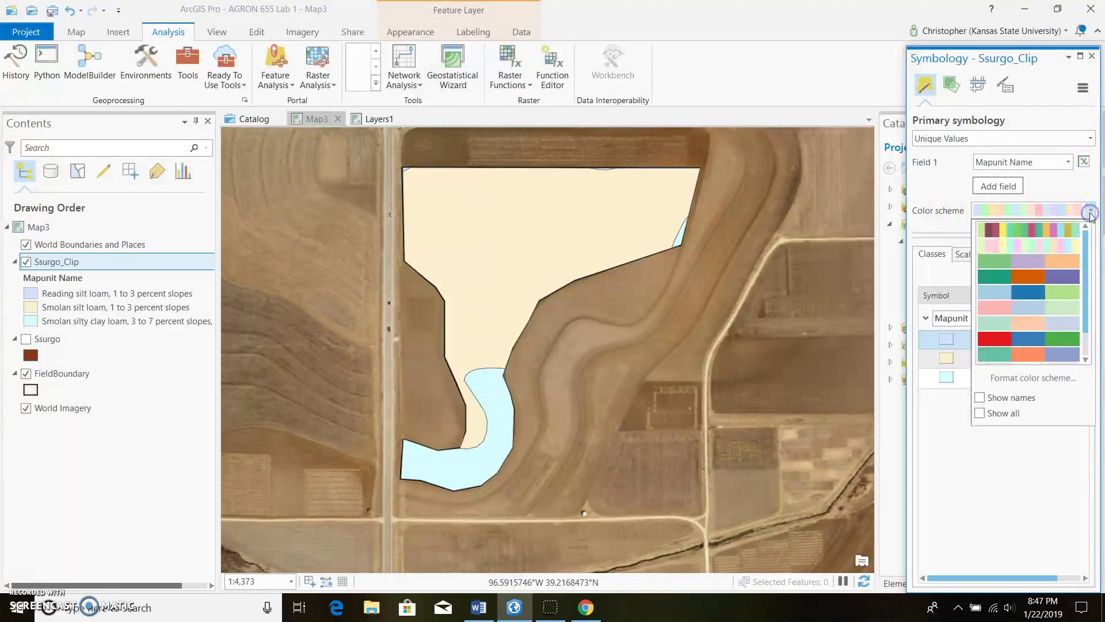
click(1046, 340)
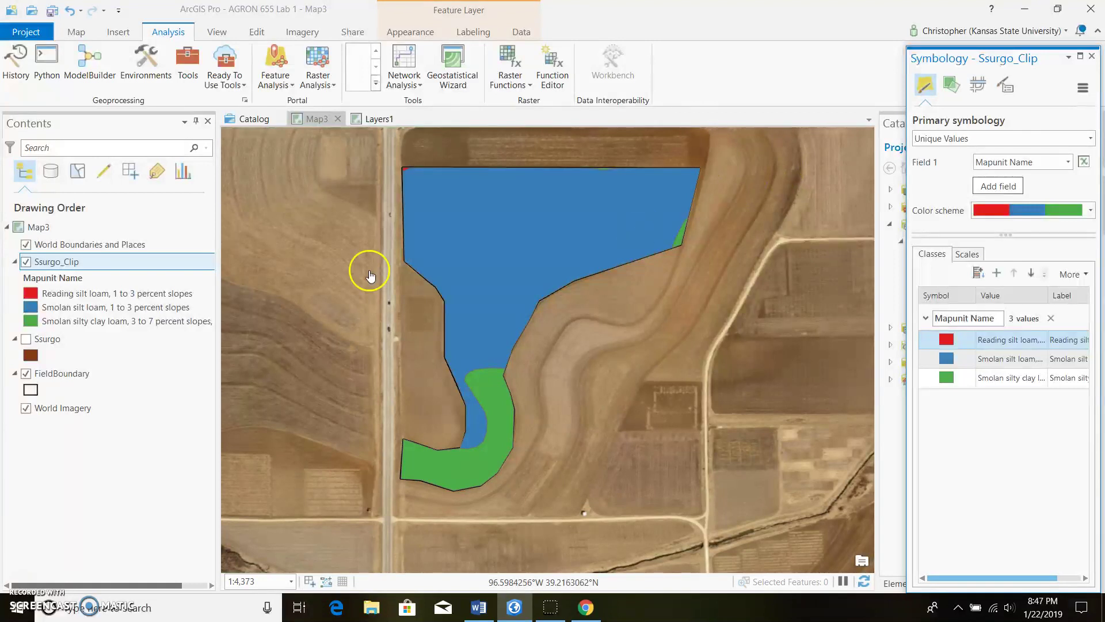
click(1093, 57)
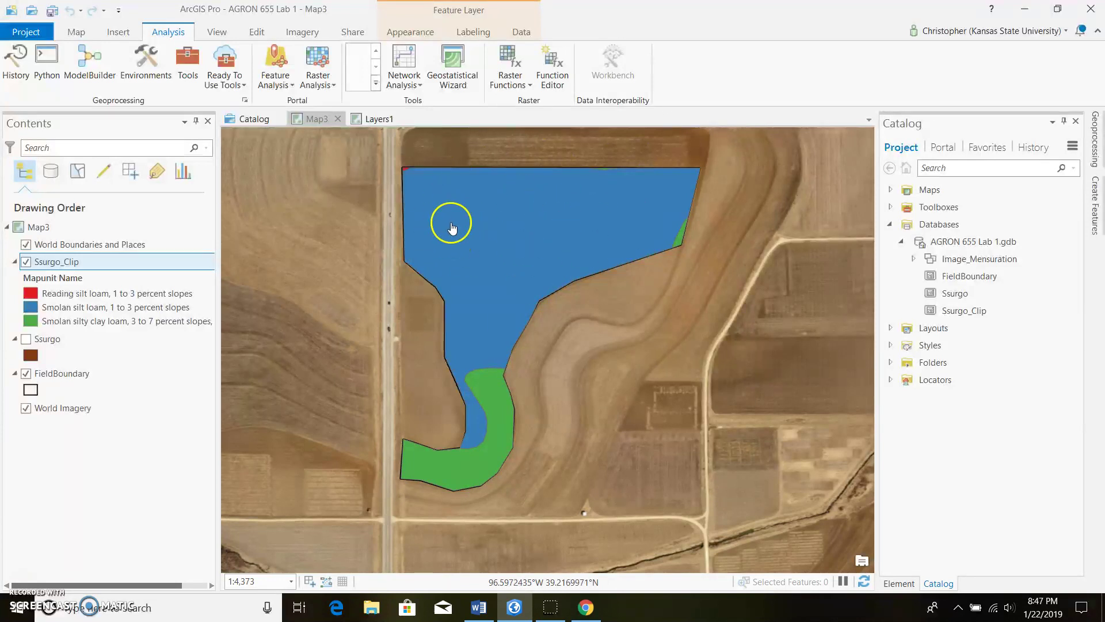
click(476, 35)
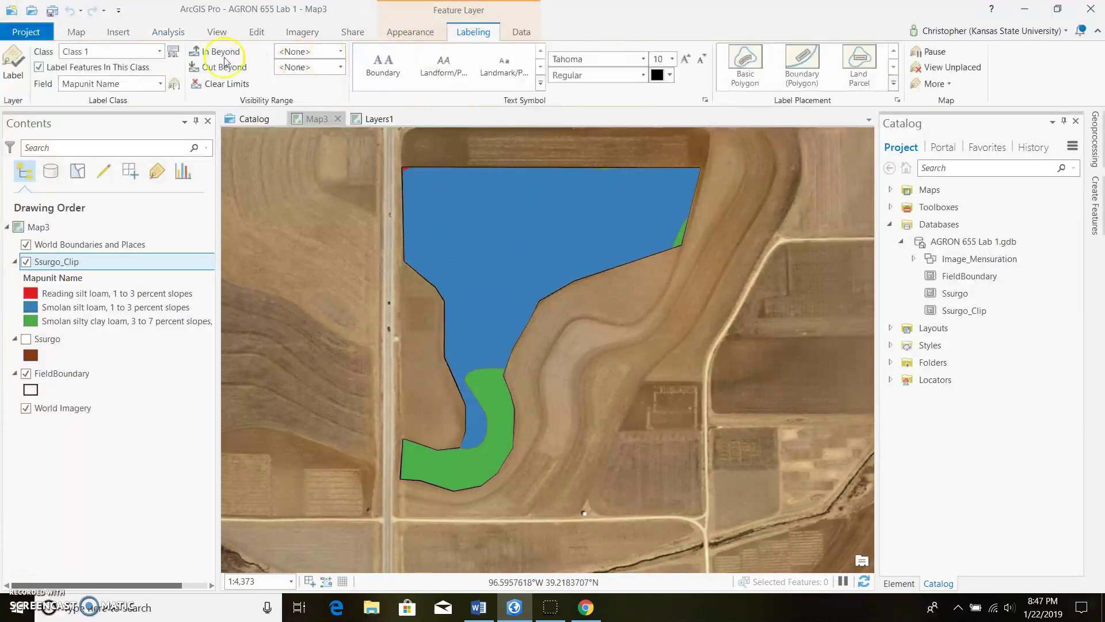
click(17, 60)
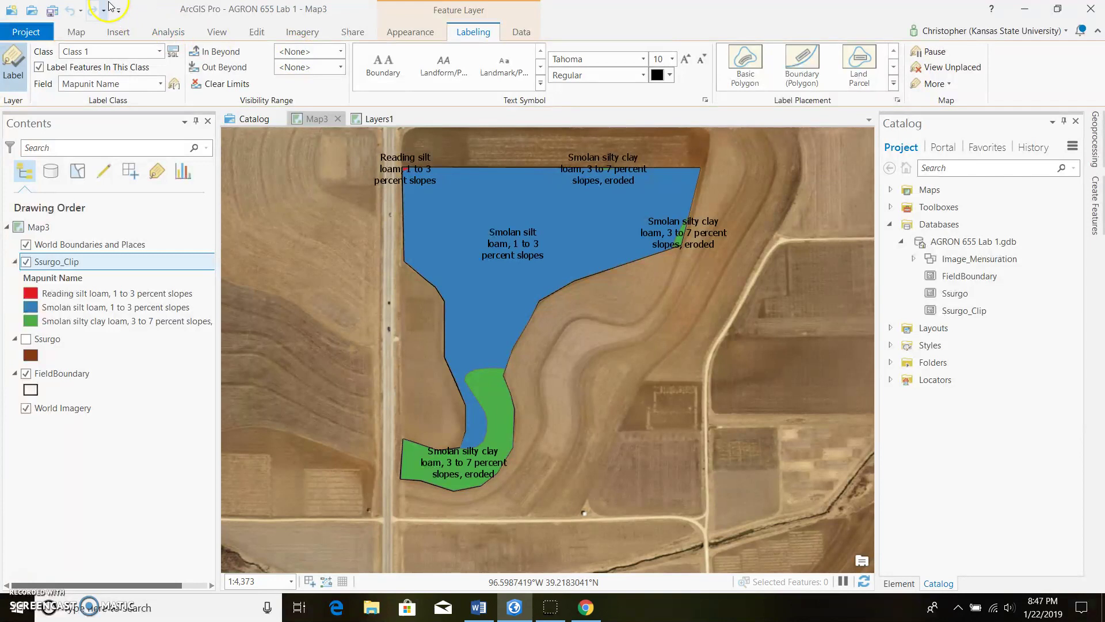
Create a new layout on an ANSI portrait Letter page, 8.5 by 11 inches.
click(128, 36)
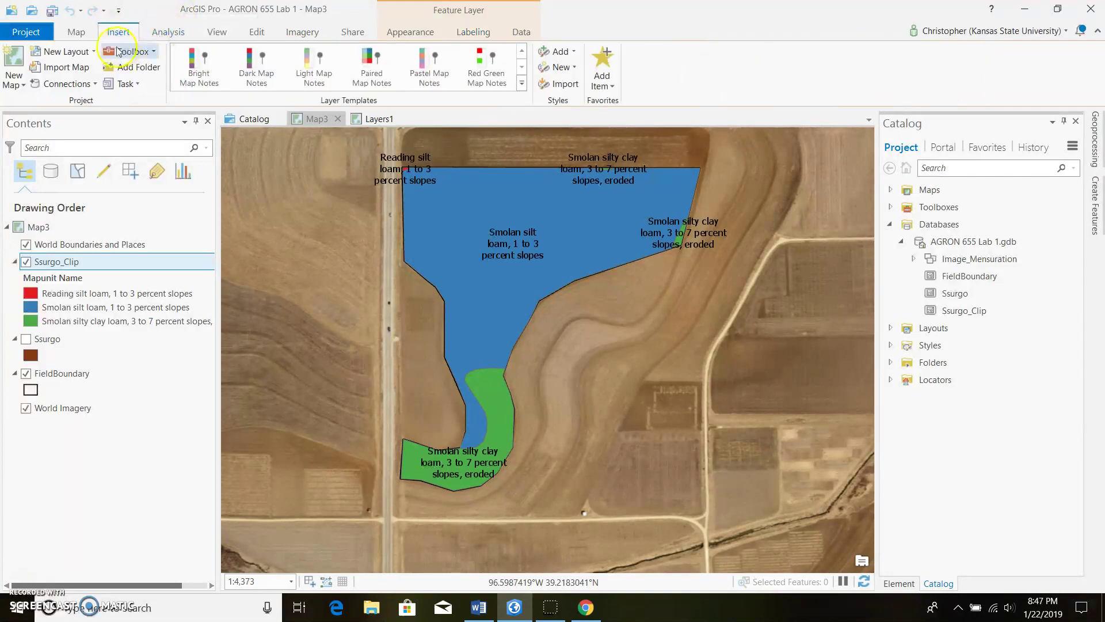
click(80, 52)
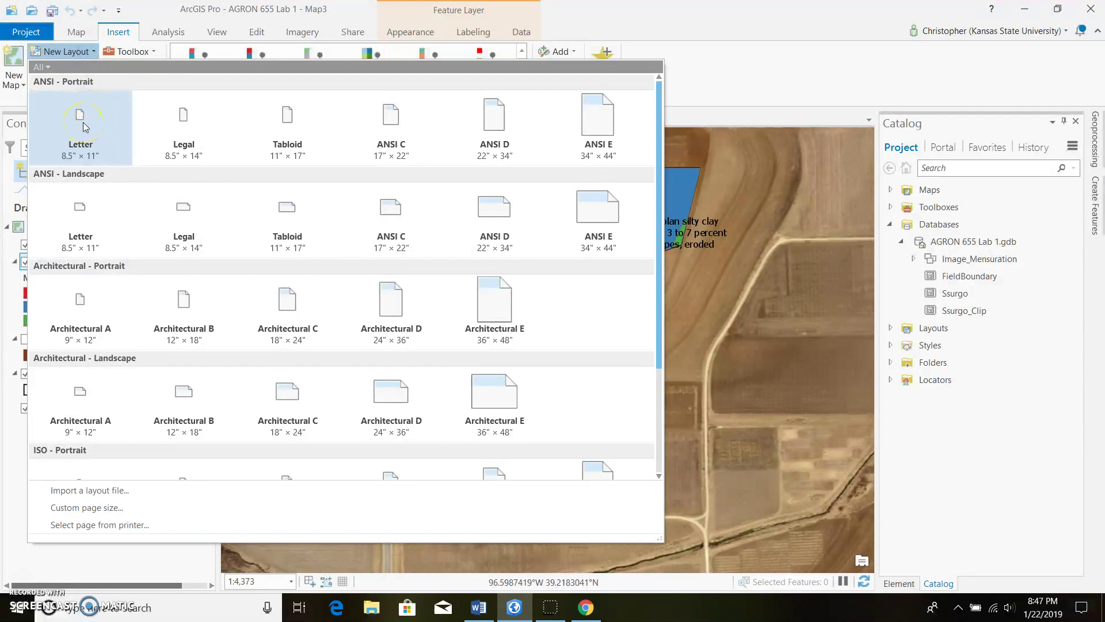
click(83, 122)
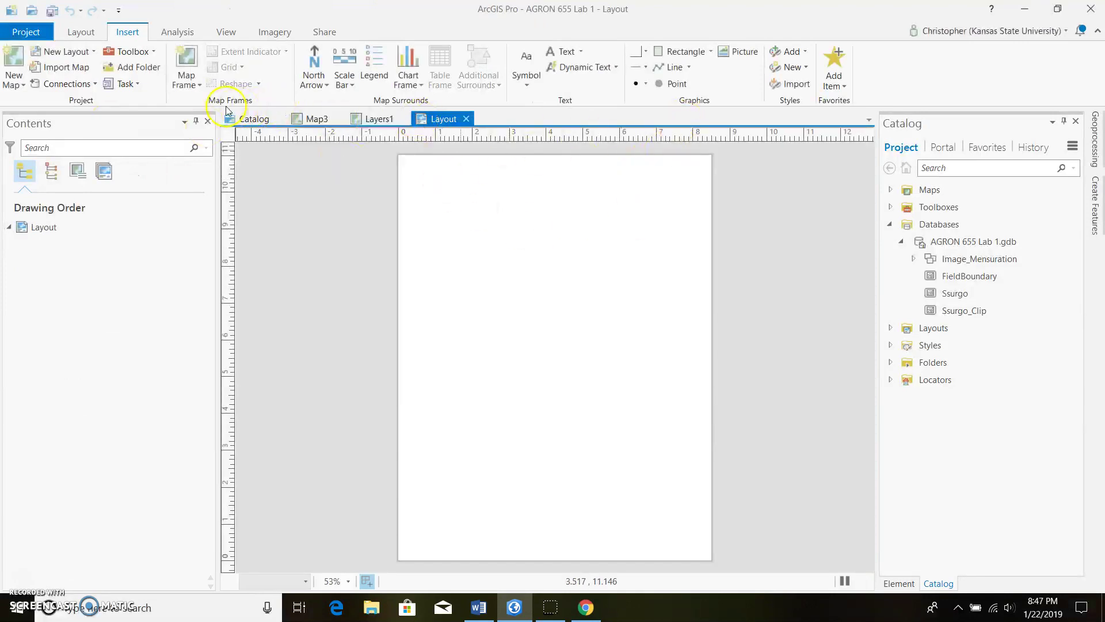
Add a default map frame of Map3 to the new layout.
click(318, 120)
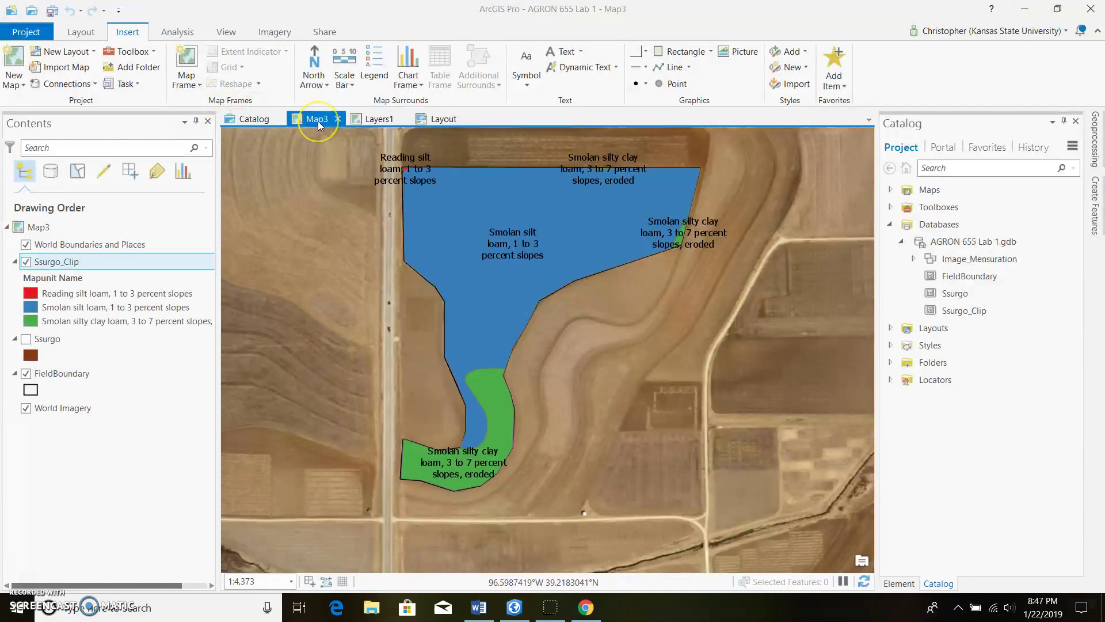
click(450, 118)
click(196, 85)
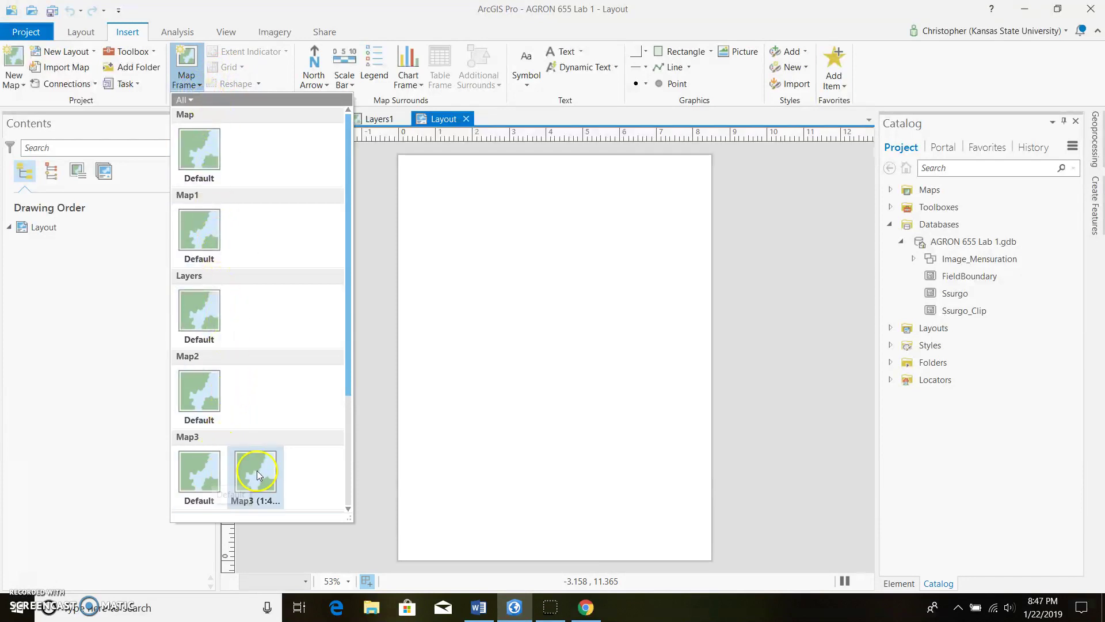
click(208, 473)
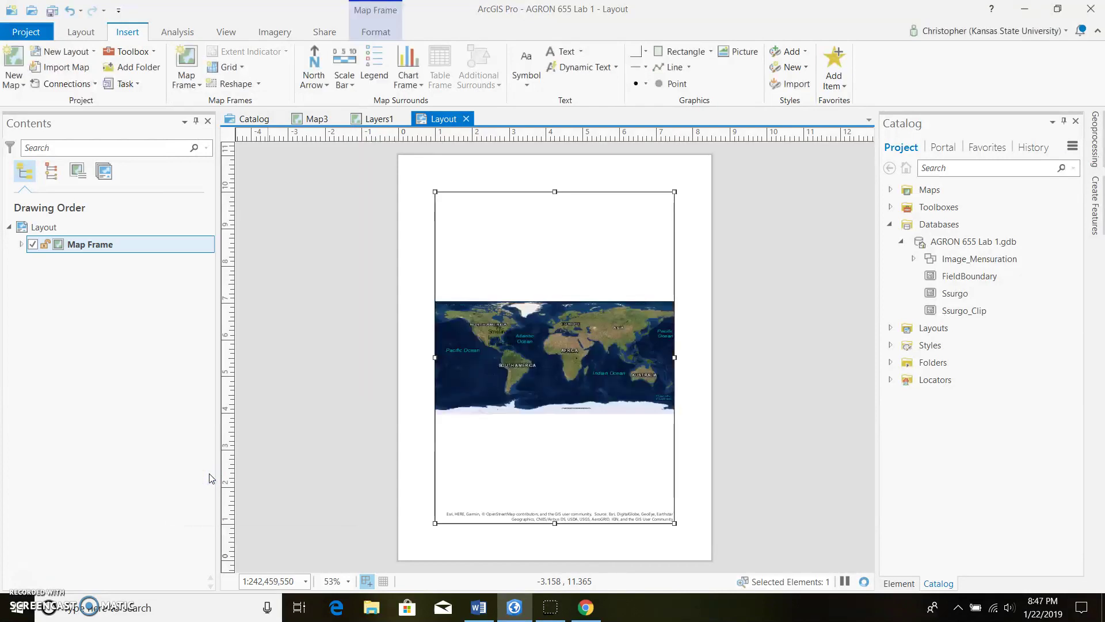
Zoom the layout's map frame to the extent of the Ssurgo_Clip layer.
click(21, 244)
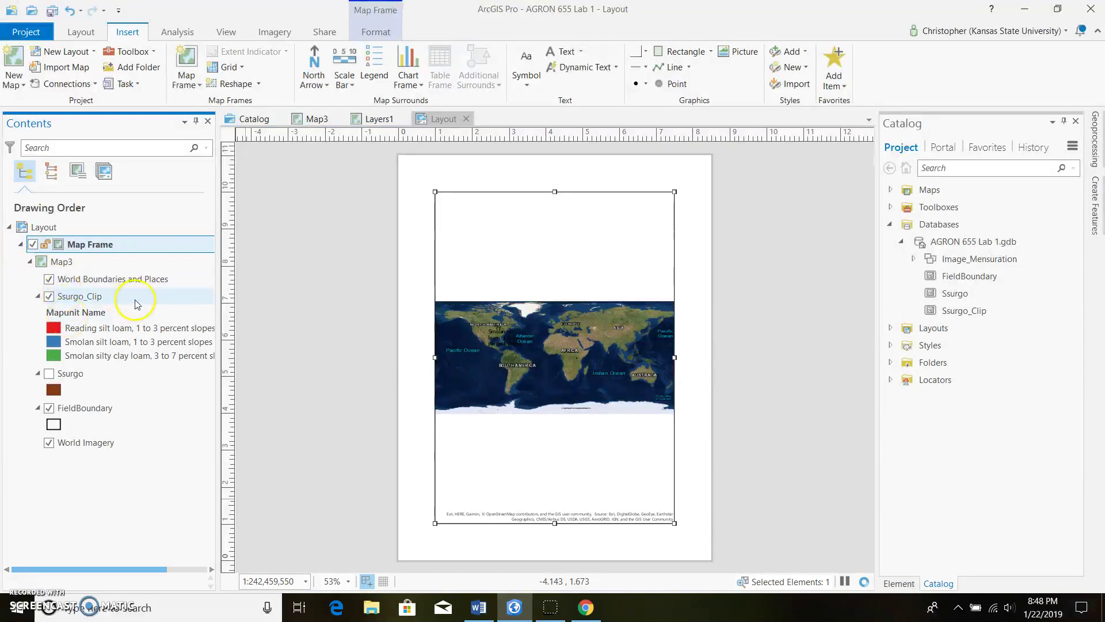
right_click(166, 297)
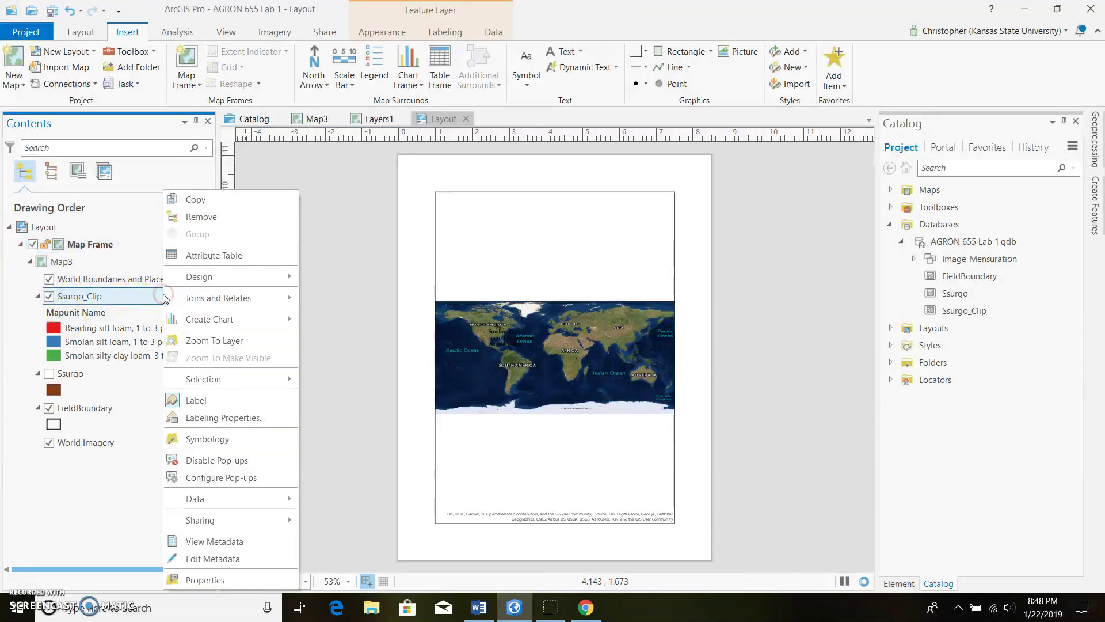
click(243, 342)
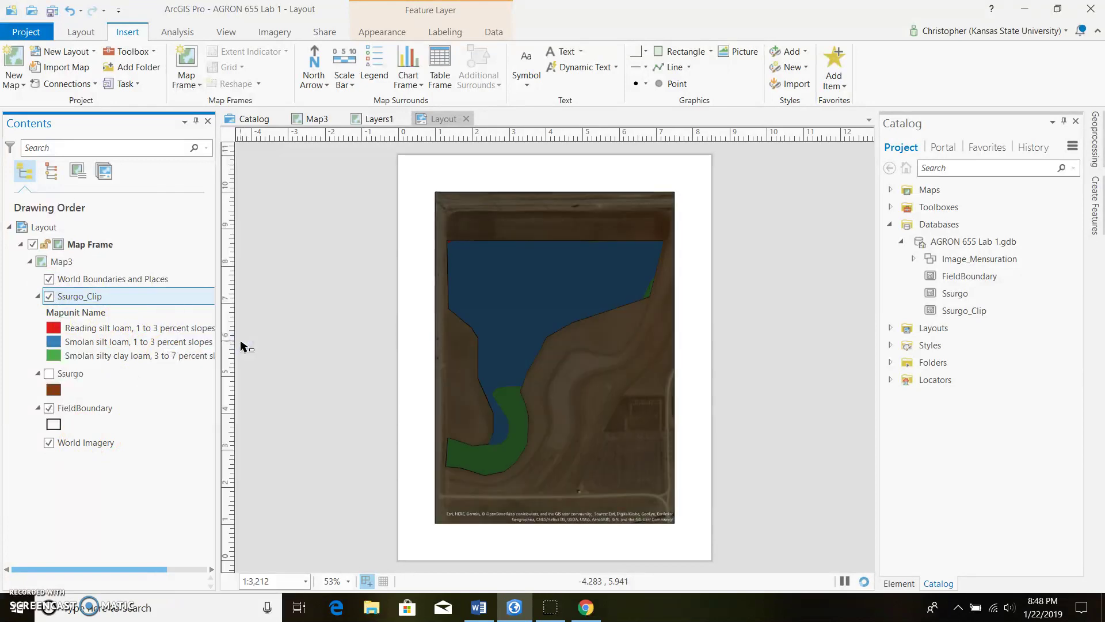
click(698, 305)
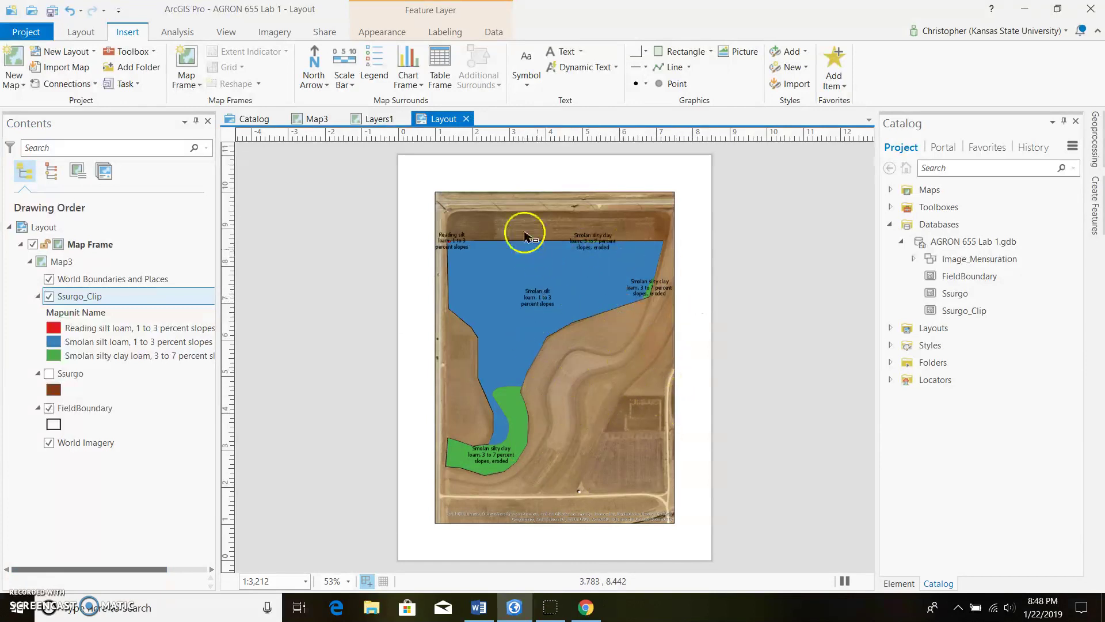
click(575, 604)
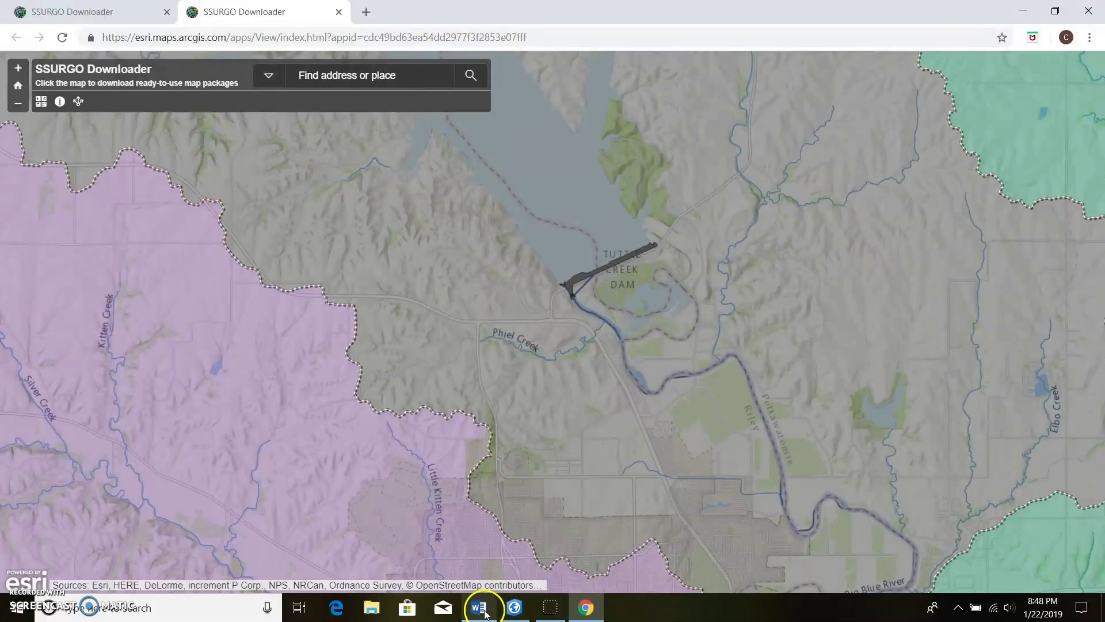
mouse_move(480, 611)
click(514, 607)
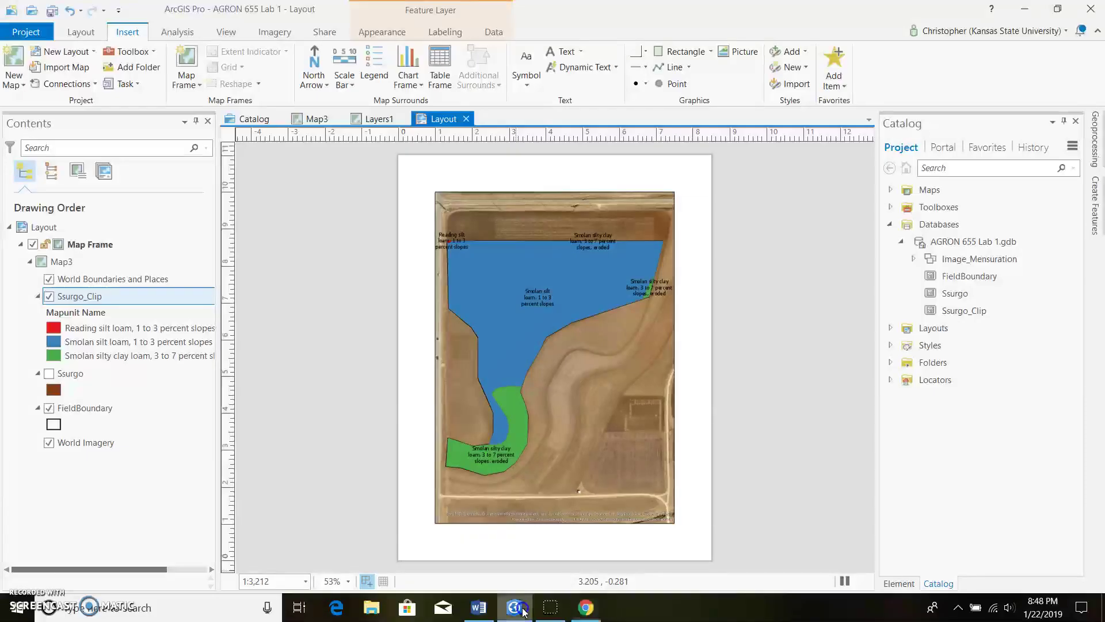
Insert a text element above the map frame and format it as bold 18 pt Tahoma.
click(563, 52)
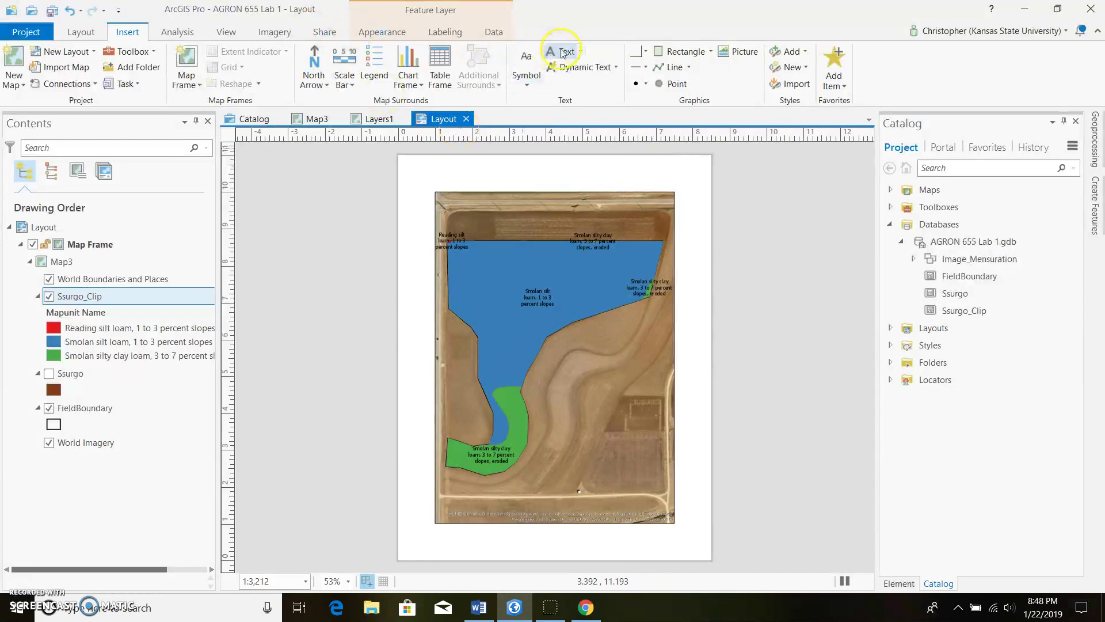
click(563, 172)
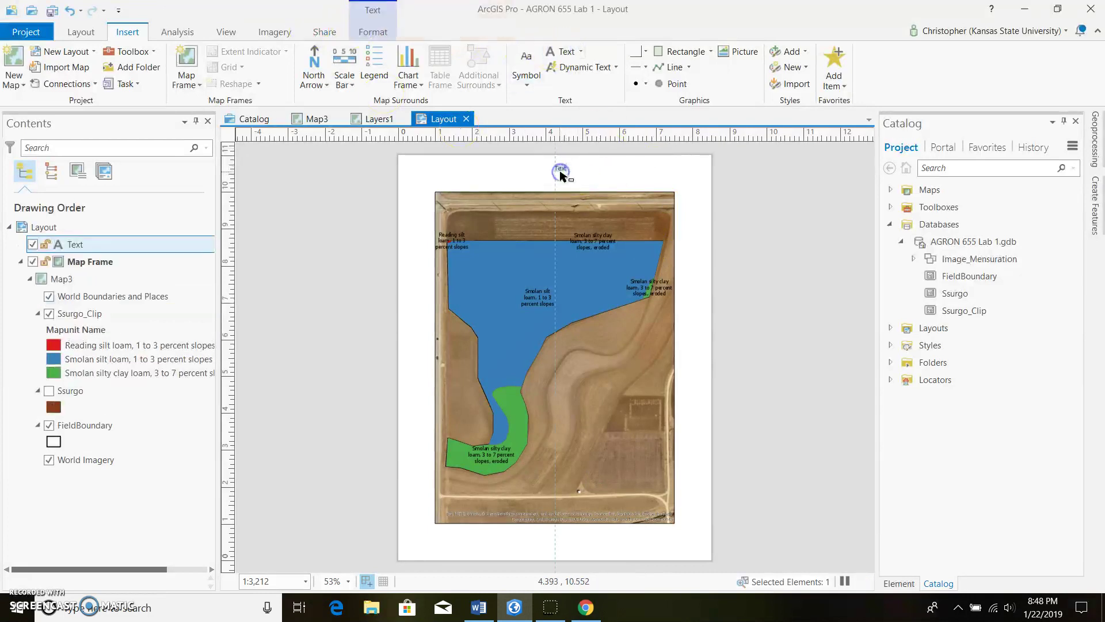
click(729, 92)
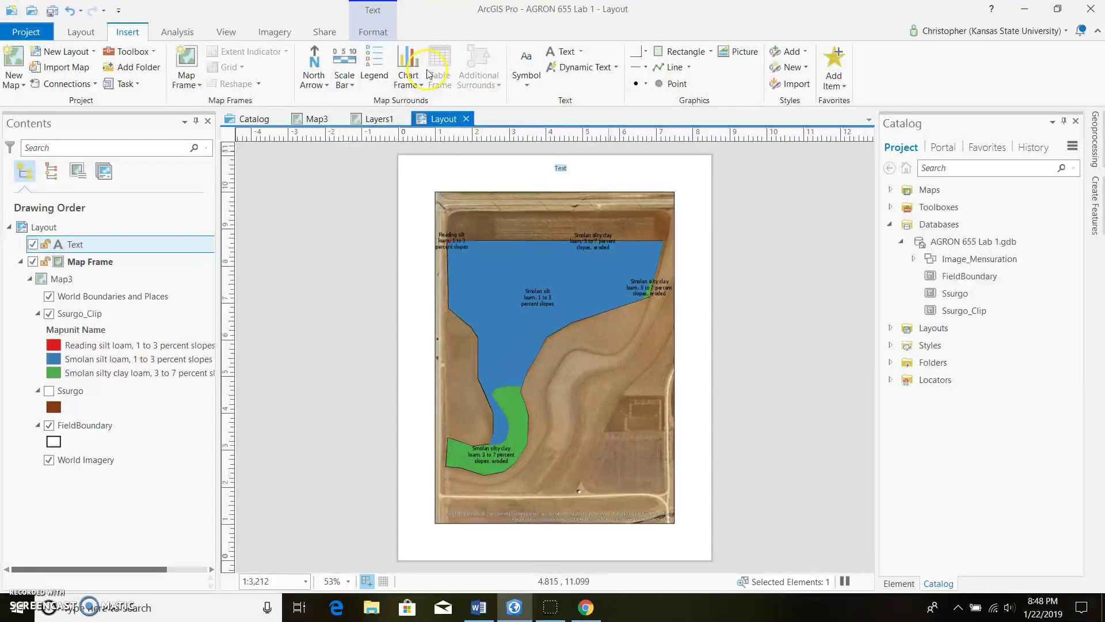
click(529, 75)
click(372, 32)
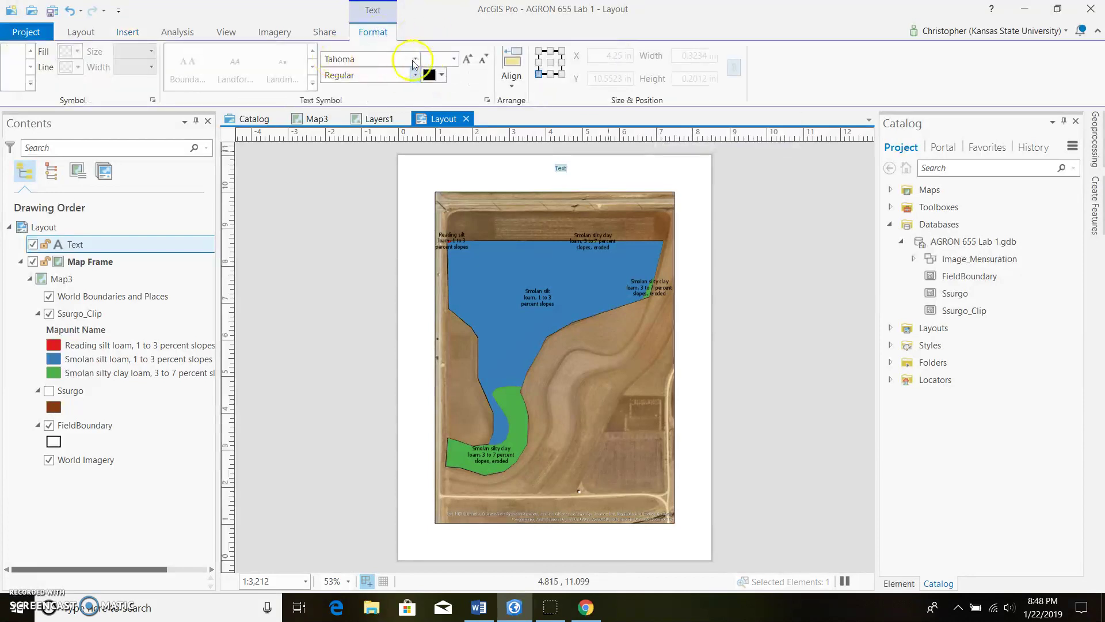
click(533, 76)
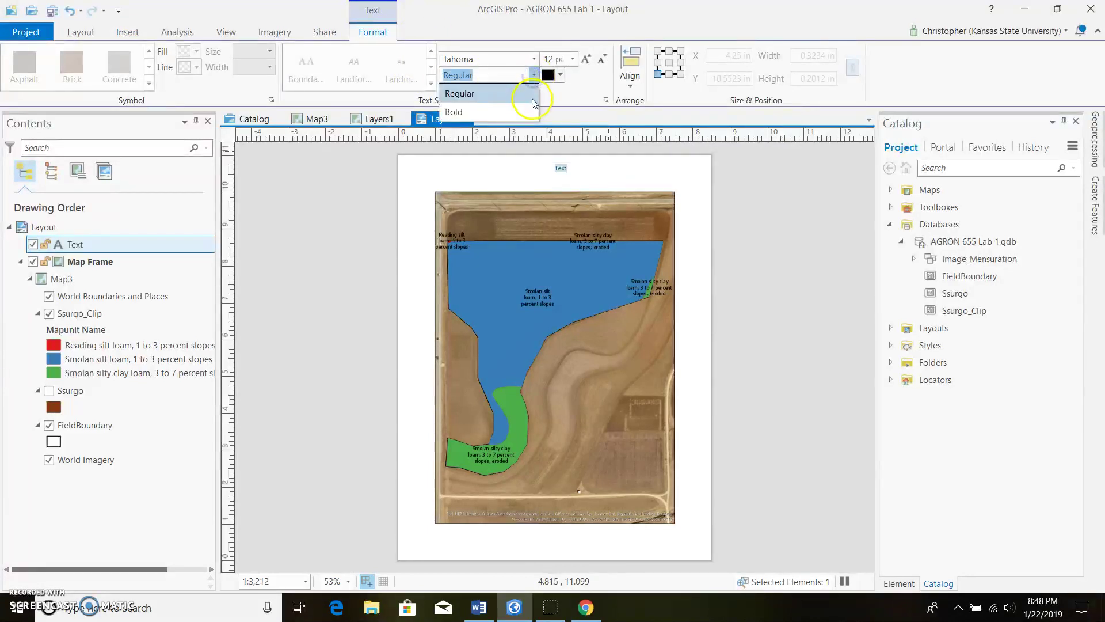
click(507, 112)
click(585, 61)
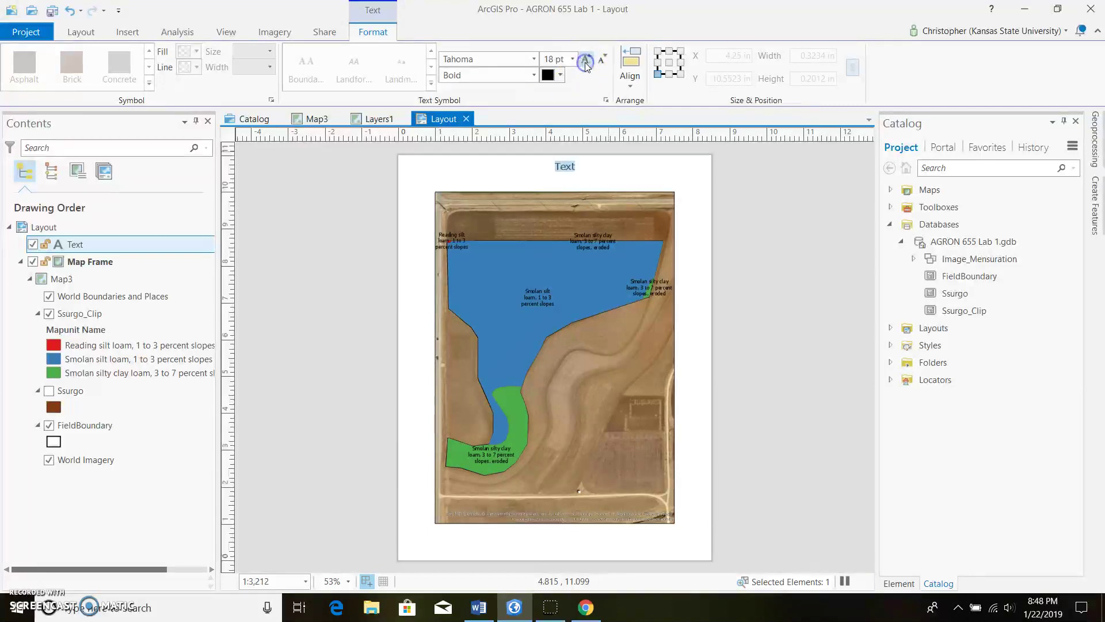
Replace the placeholder text with a two-line title reading "Name - North Farm" and "SSURGO Data - 1/22/19".
double_click(576, 166)
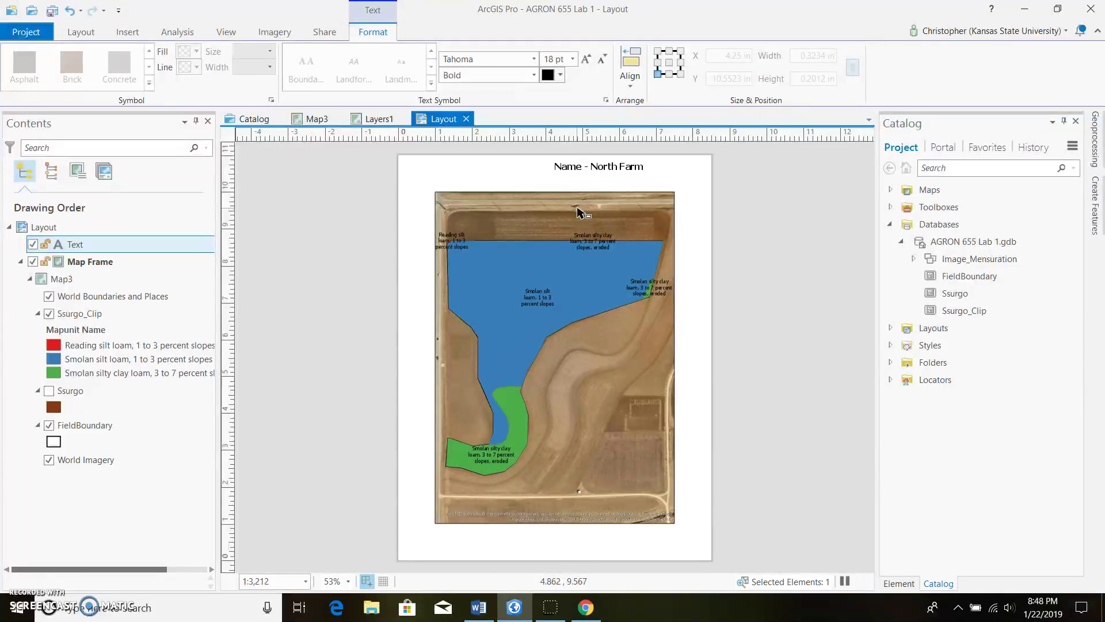
key(Return)
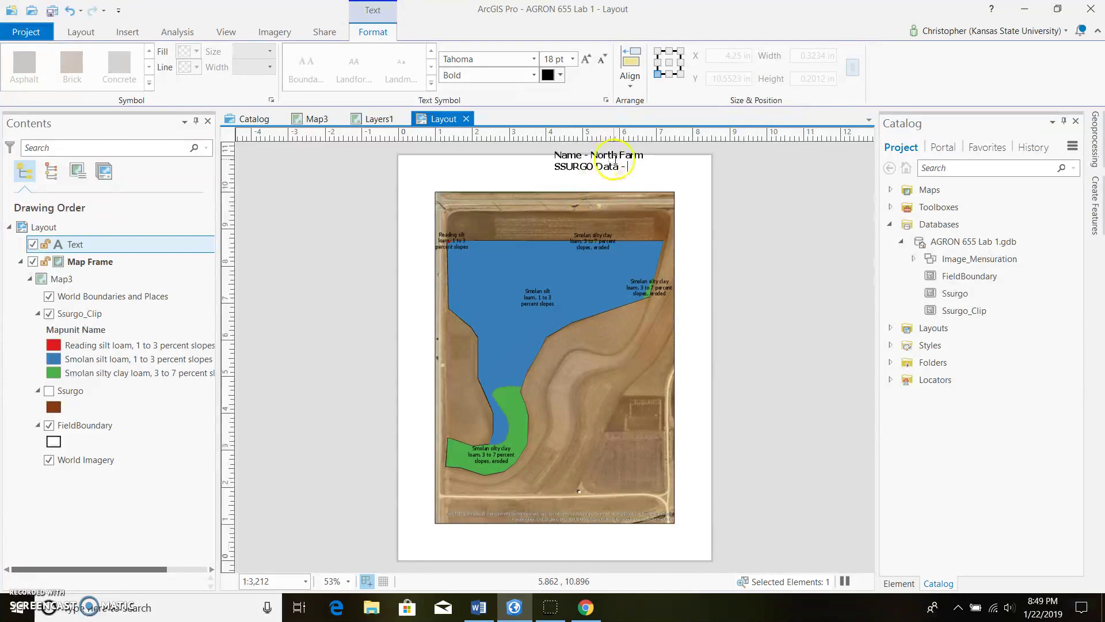
double_click(637, 171)
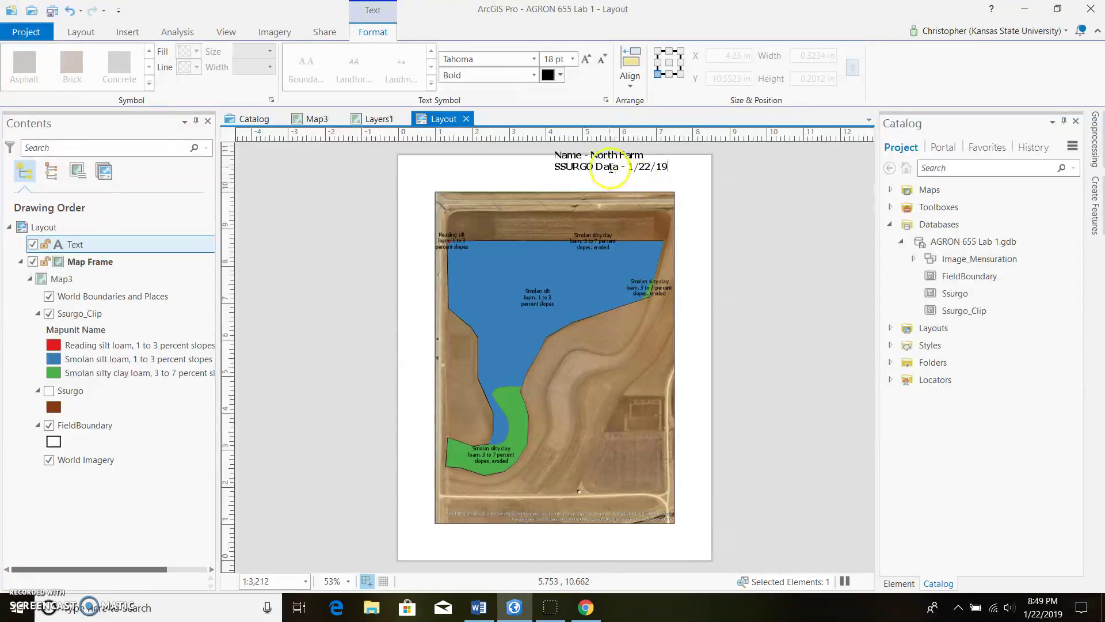
click(611, 167)
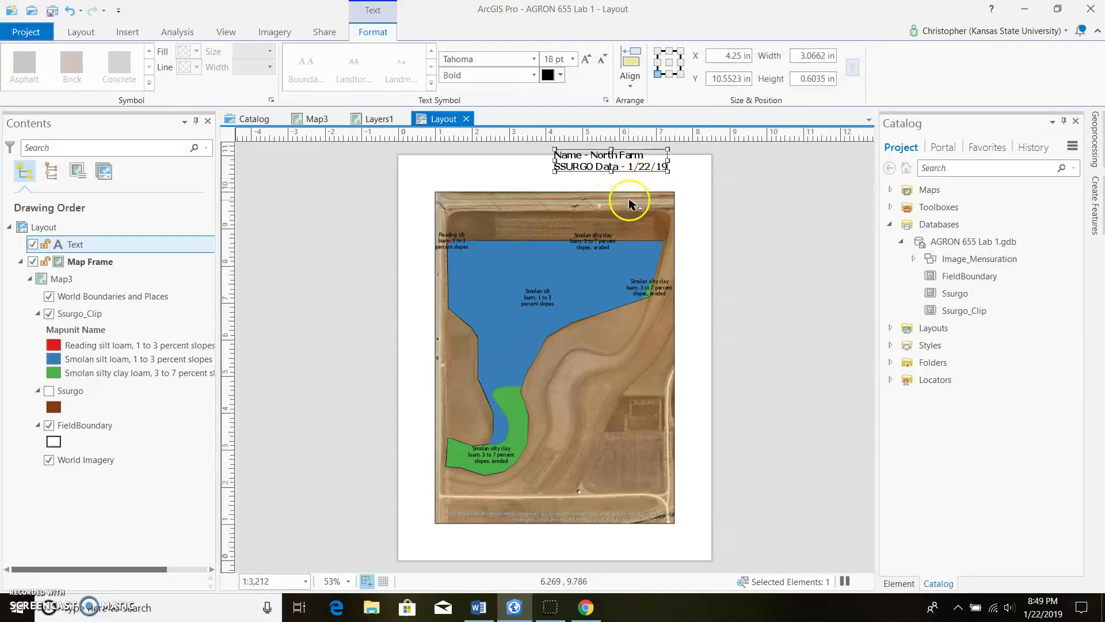
Set the title's anchor point to its center and center the title on the page above the map frame.
click(669, 62)
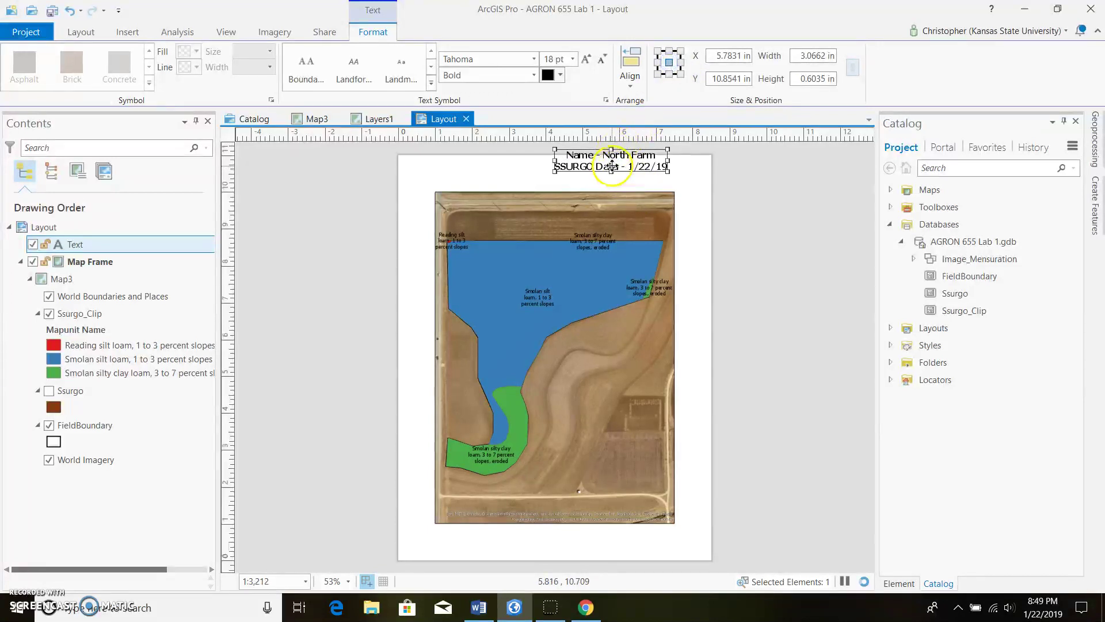
drag(611, 167, 554, 177)
click(636, 178)
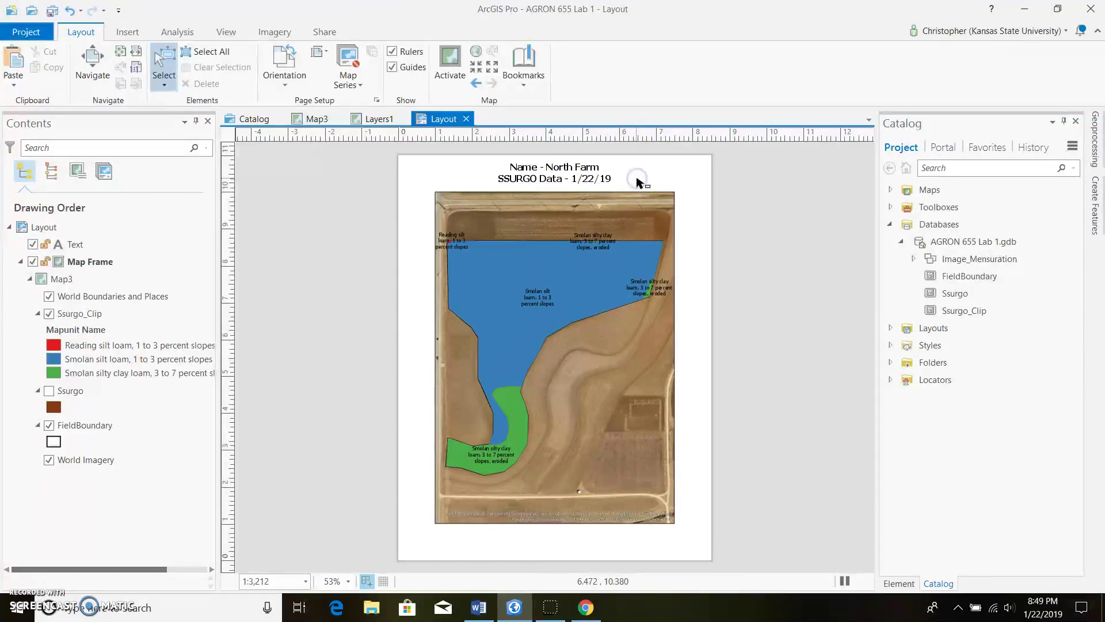
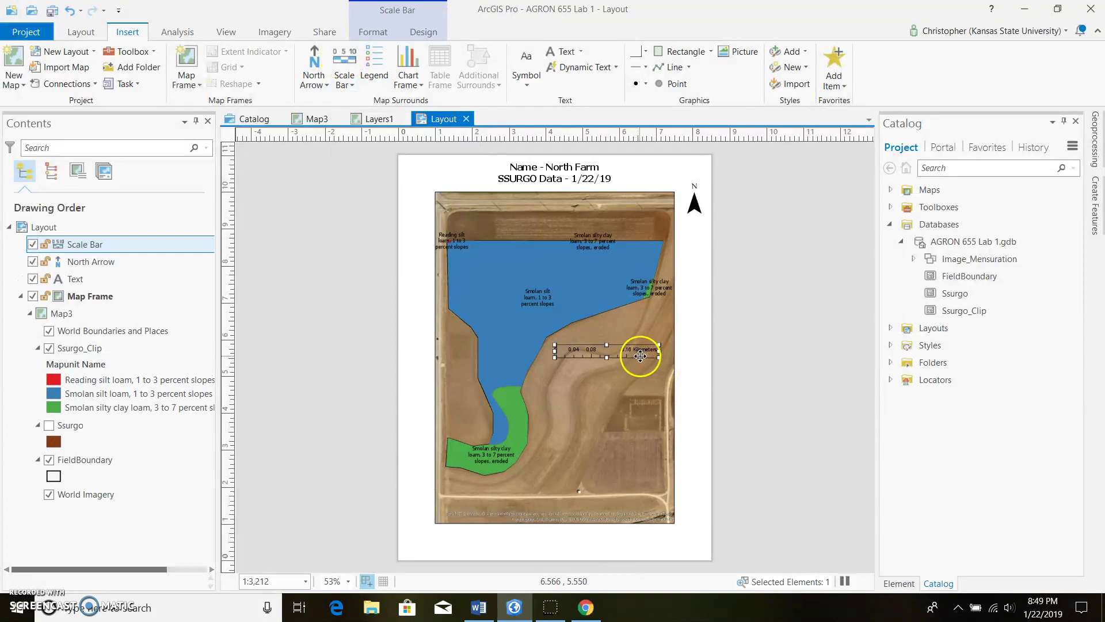
Undo the metric scale bar and insert a Scale Line 1 in miles below the map frame, near its lower-right corner.
click(616, 352)
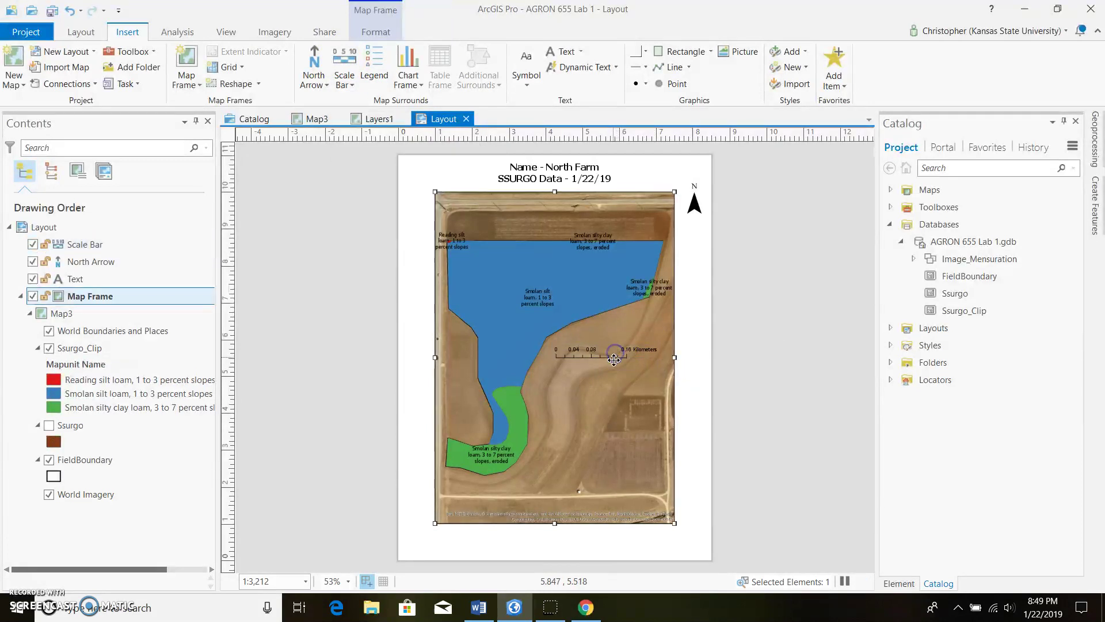
click(69, 13)
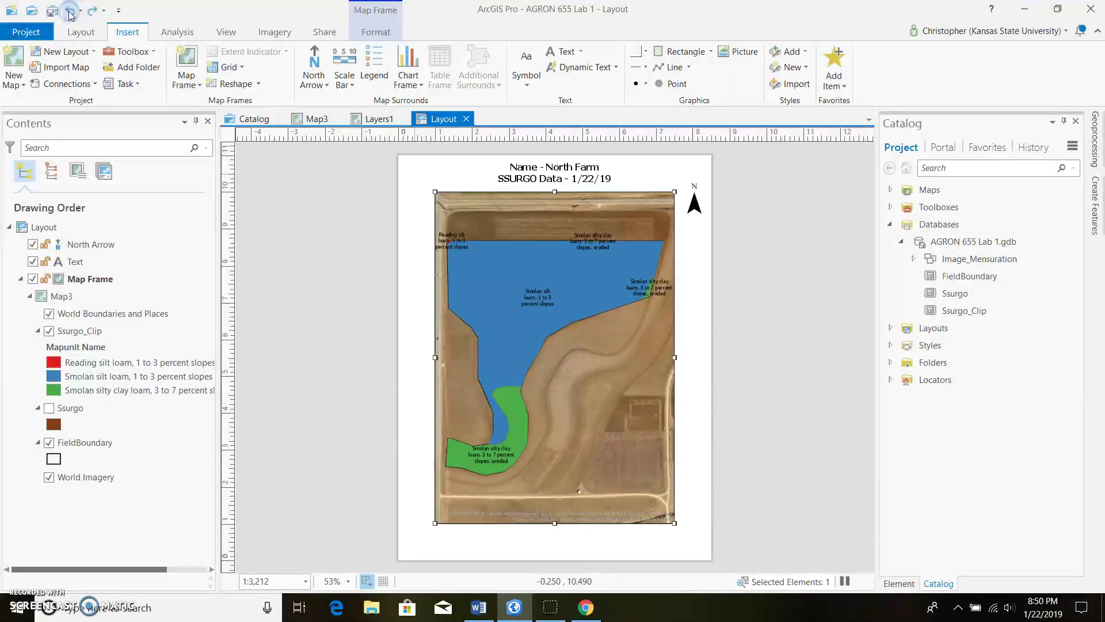
click(348, 85)
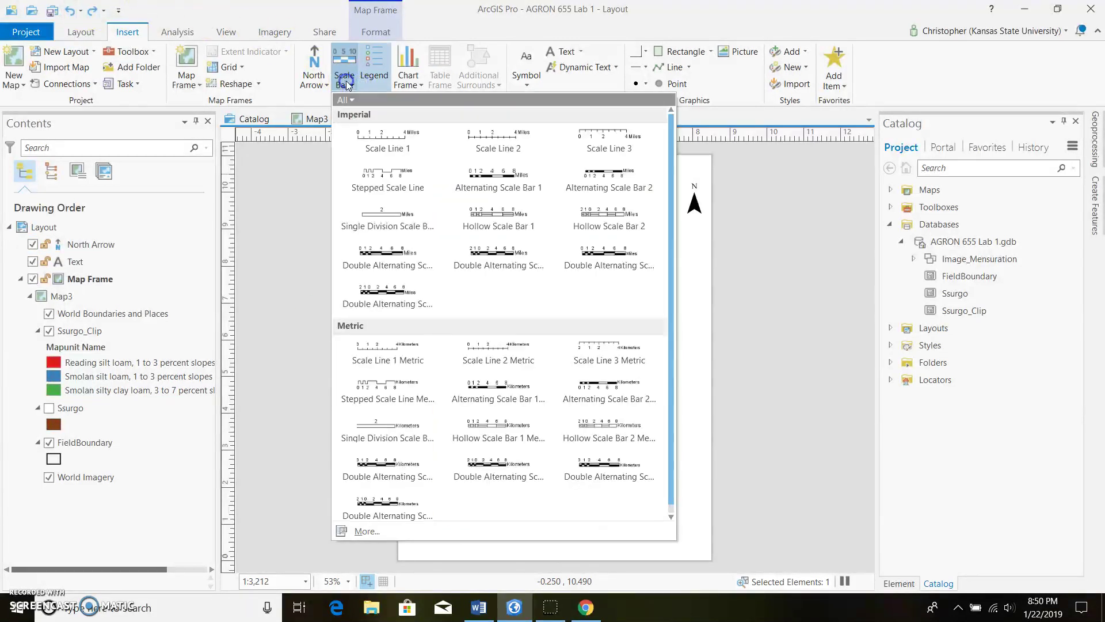
click(395, 144)
drag(554, 345, 665, 388)
drag(609, 354, 638, 543)
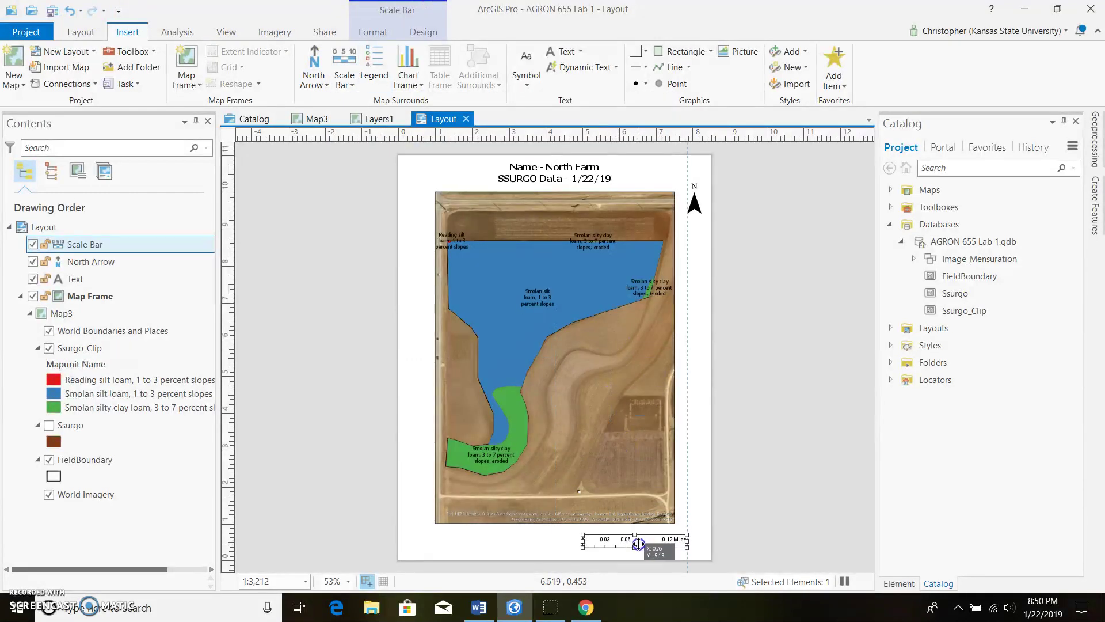
click(550, 547)
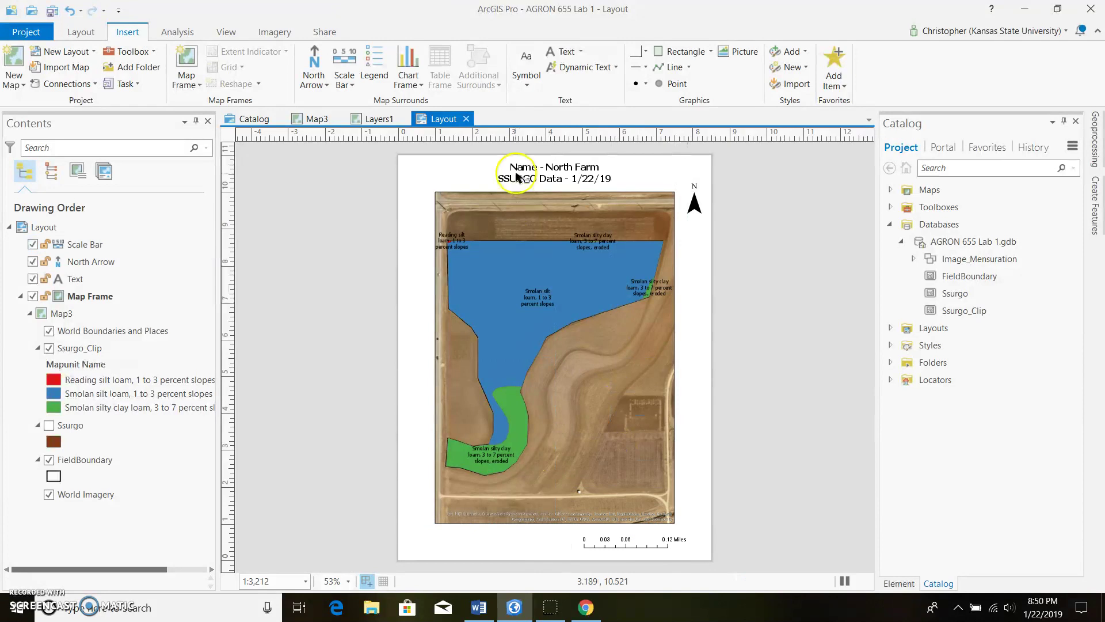
Insert a legend in the blank page area below the map frame's lower-left corner.
click(377, 63)
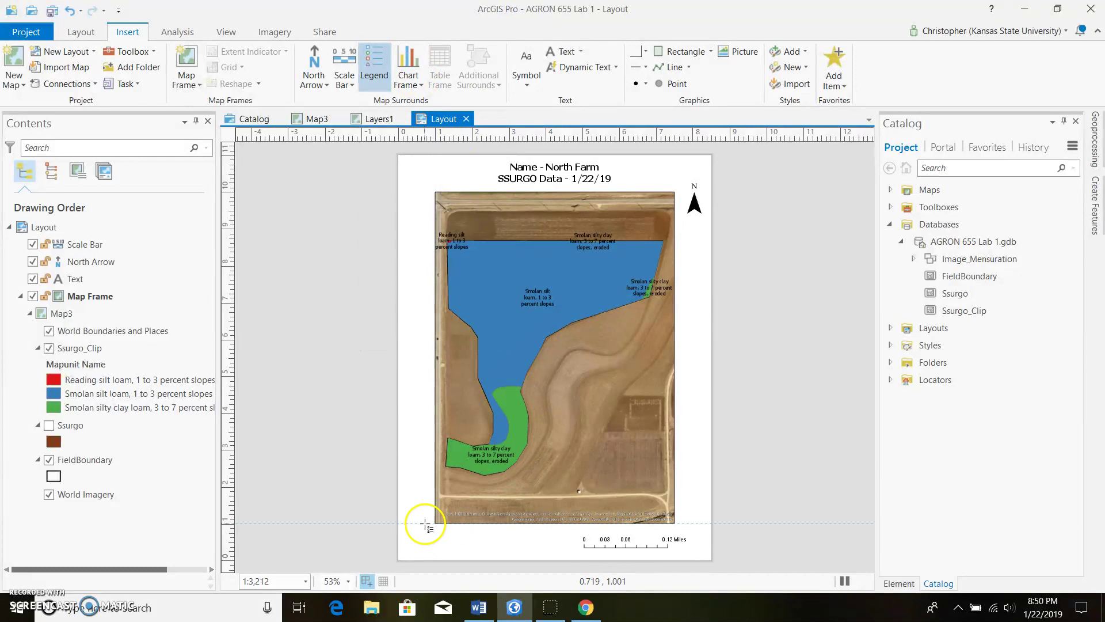
drag(421, 534, 495, 556)
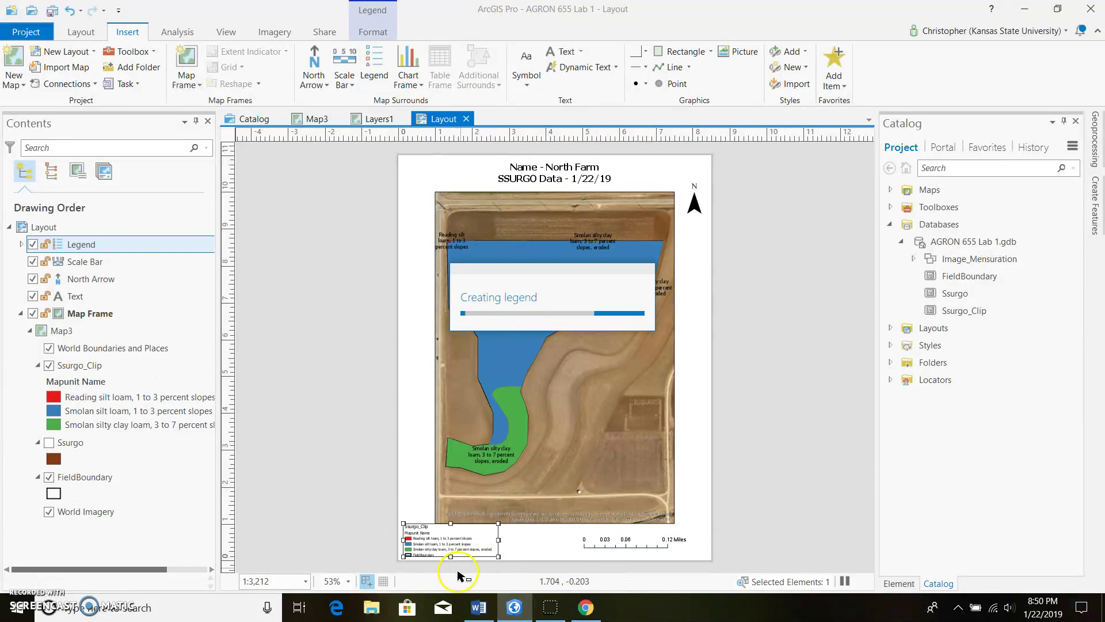
scroll(457, 576, up, 3)
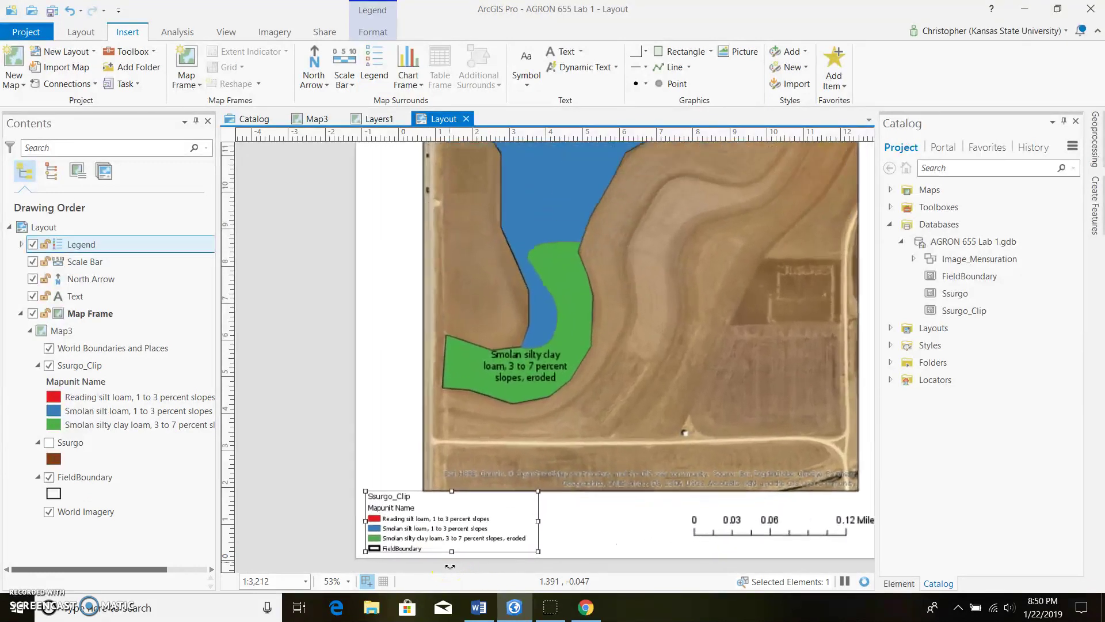
scroll(451, 566, up, 3)
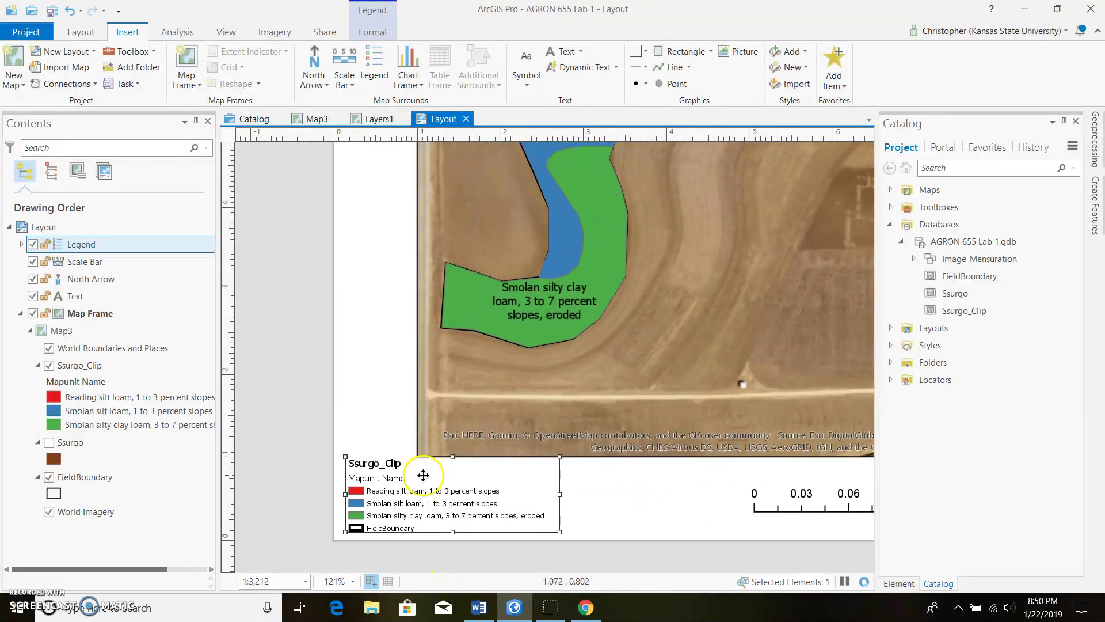
Turn off the group layer name, layer name and headings for all of the legend's items.
right_click(479, 472)
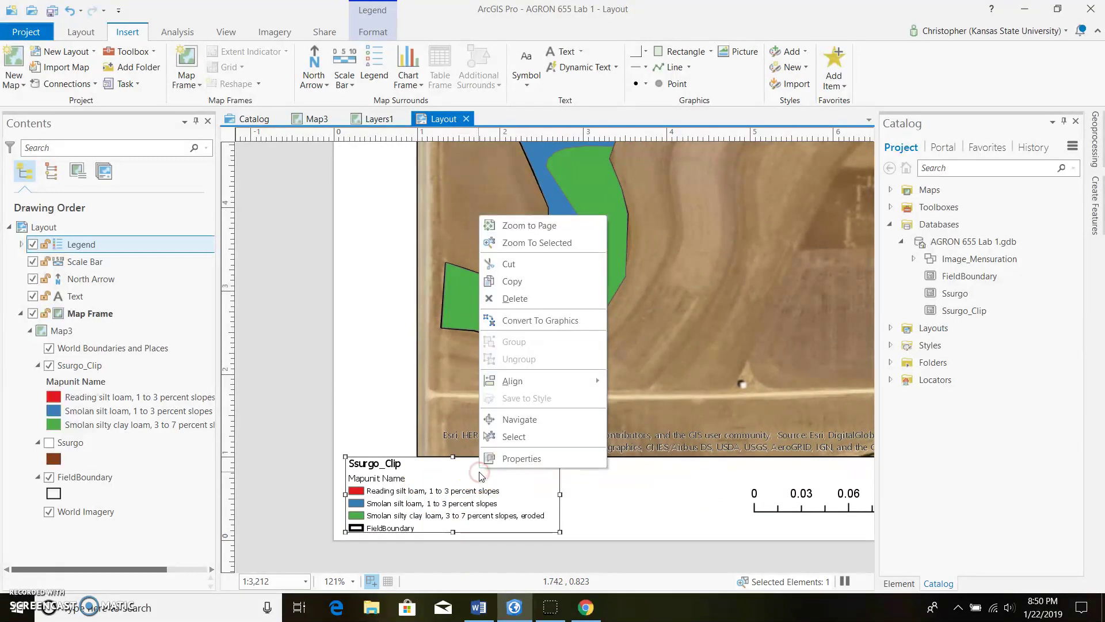
click(550, 459)
click(928, 426)
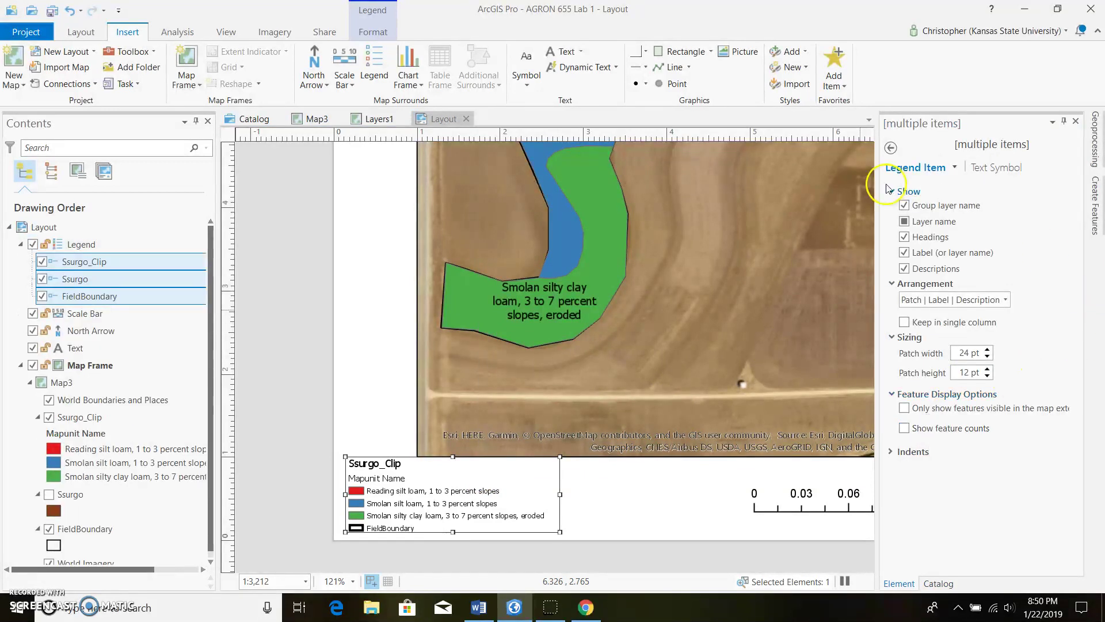
click(904, 206)
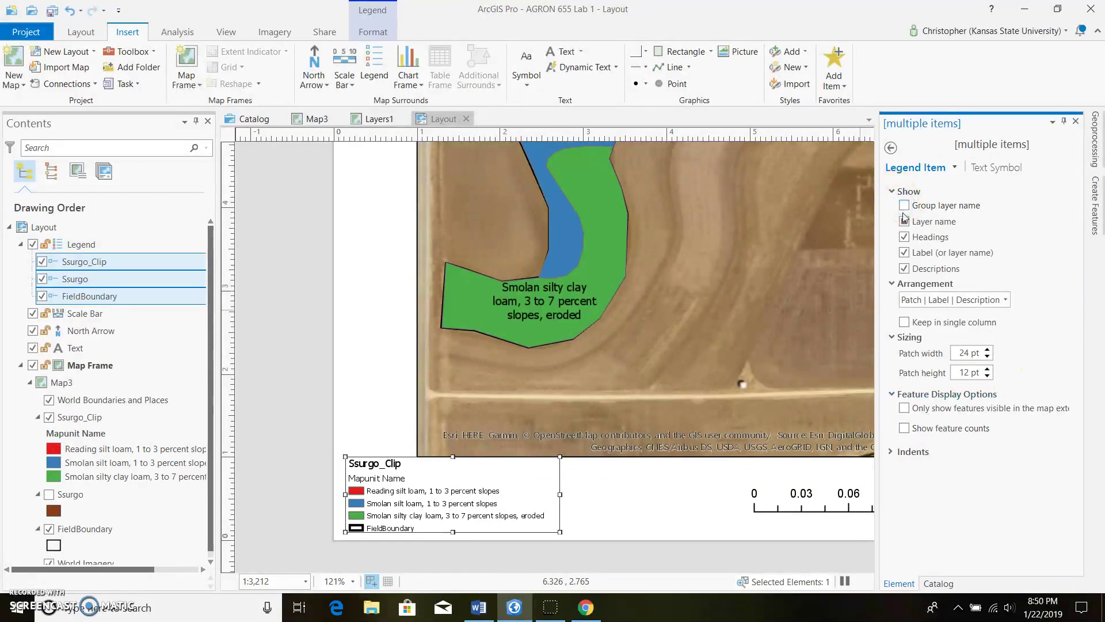
click(904, 221)
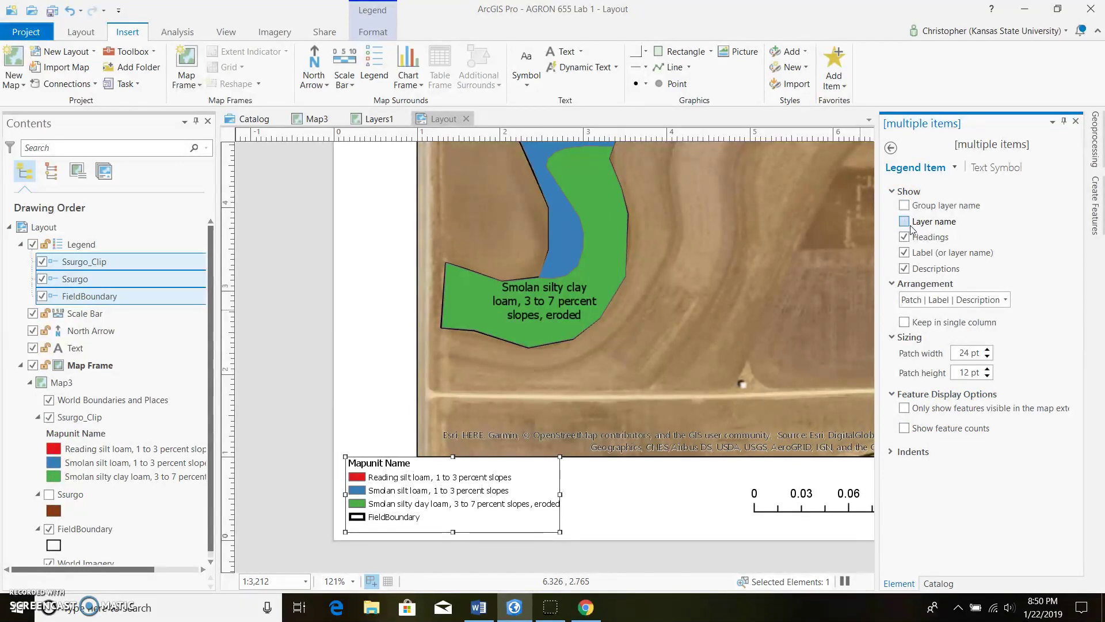
click(905, 237)
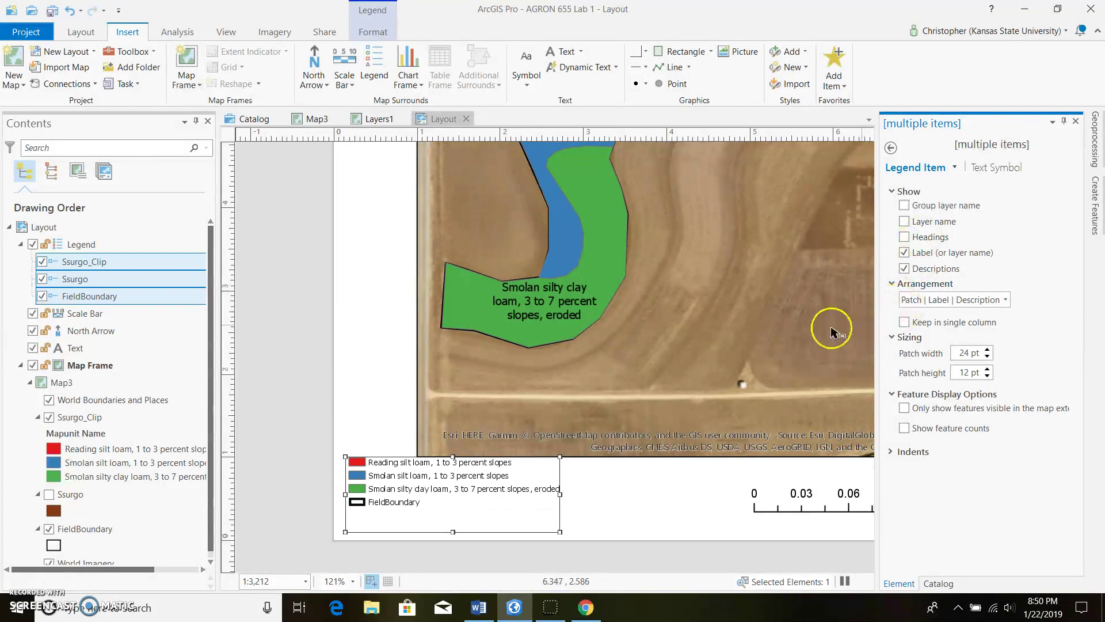
Show the legend's title with the text "Soils Data" and hide the FieldBoundary item from the legend.
click(891, 148)
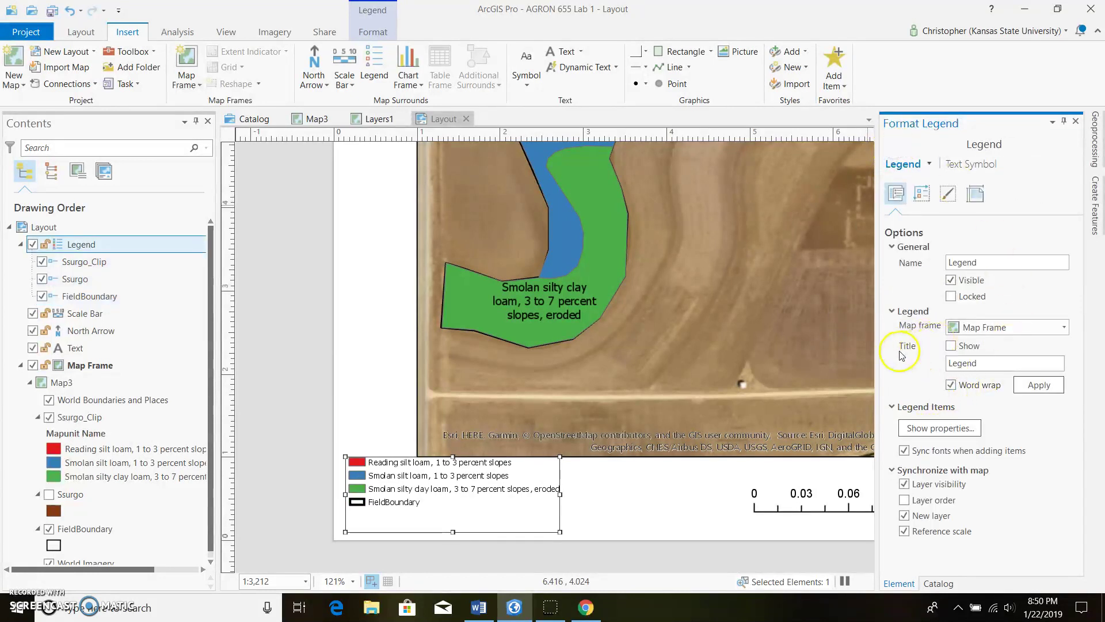
click(951, 347)
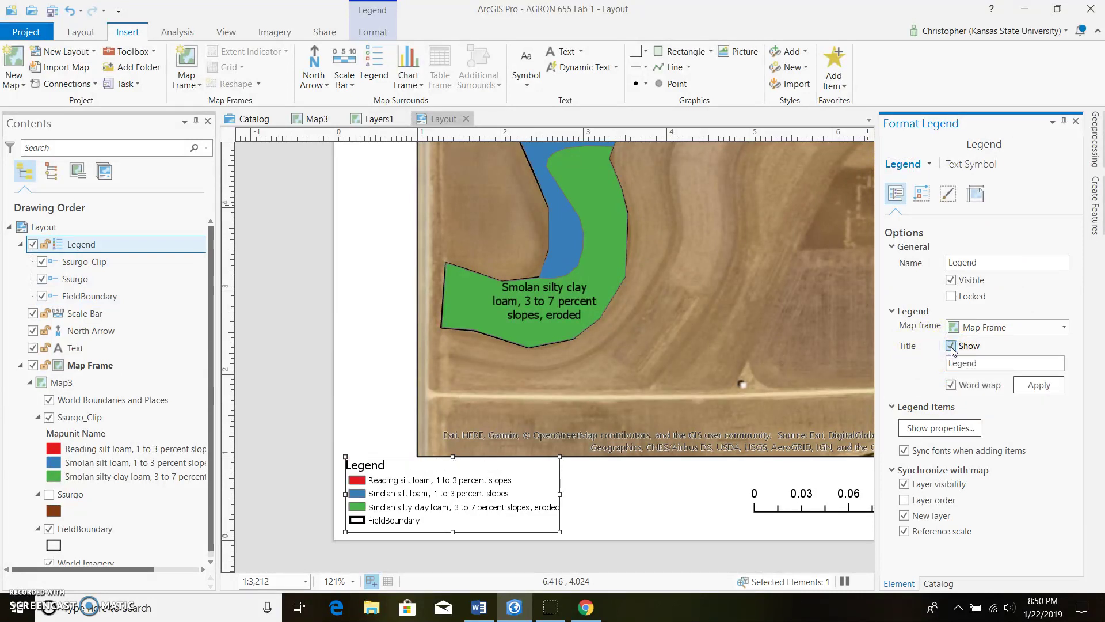
click(979, 361)
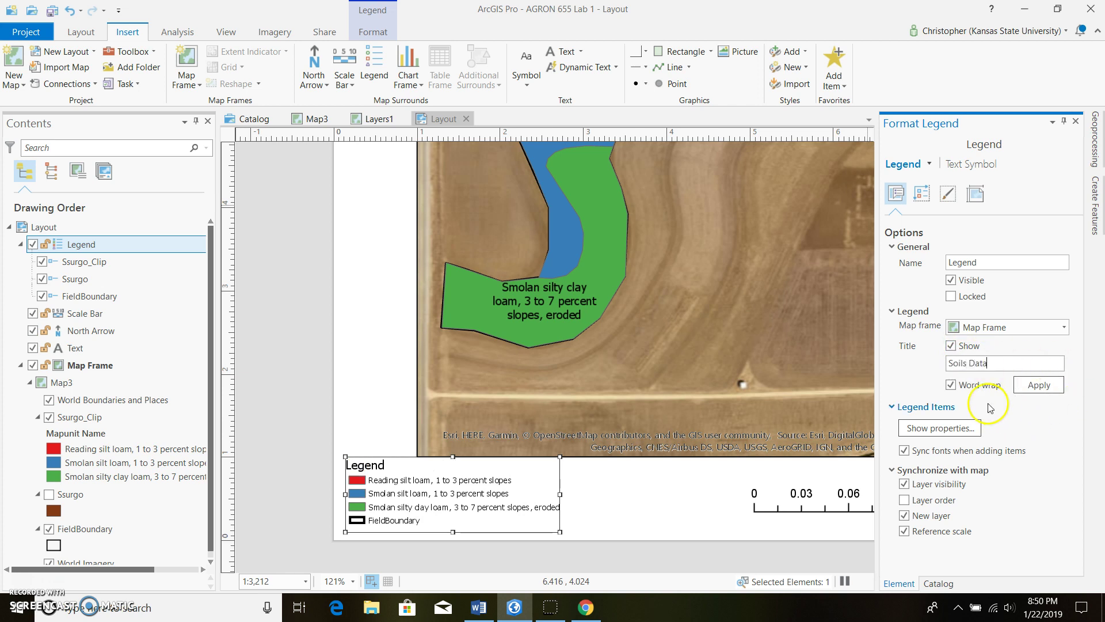
click(1039, 386)
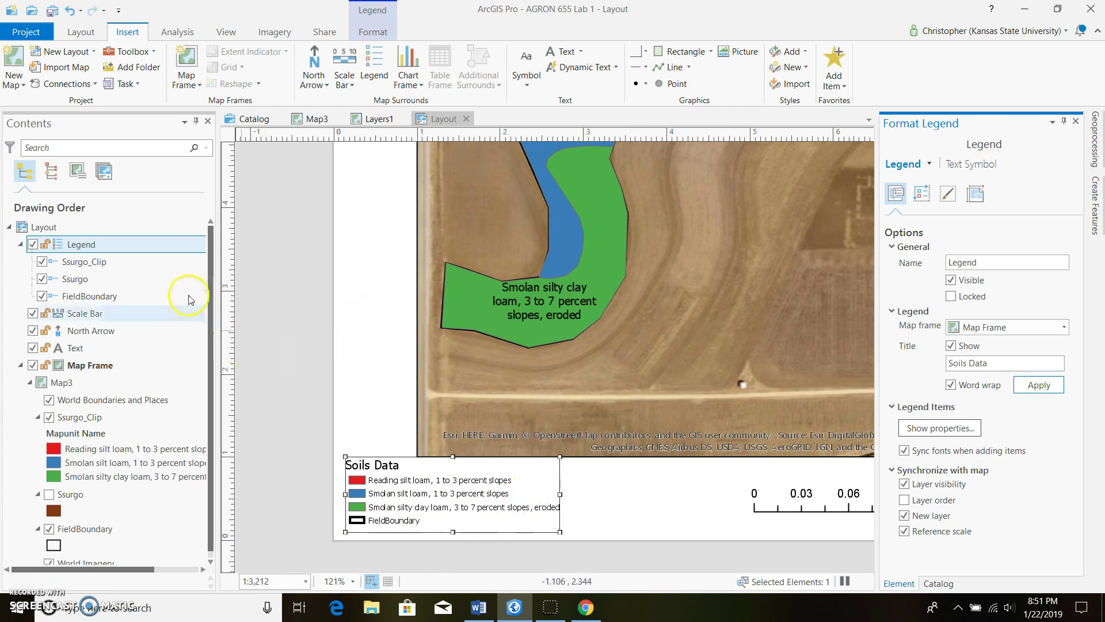
click(41, 297)
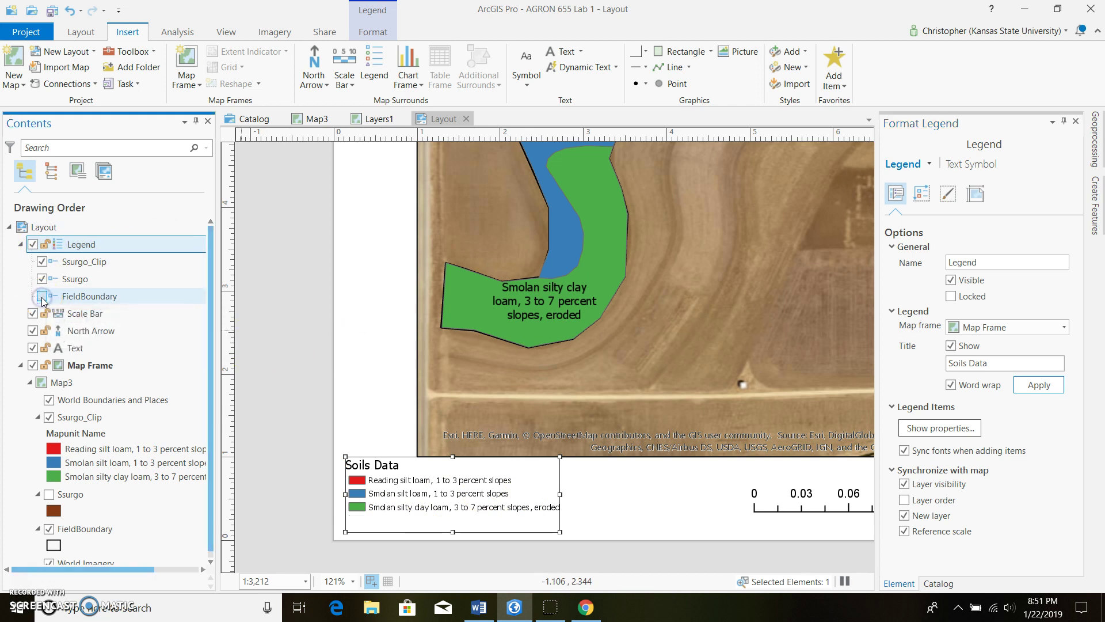
click(629, 501)
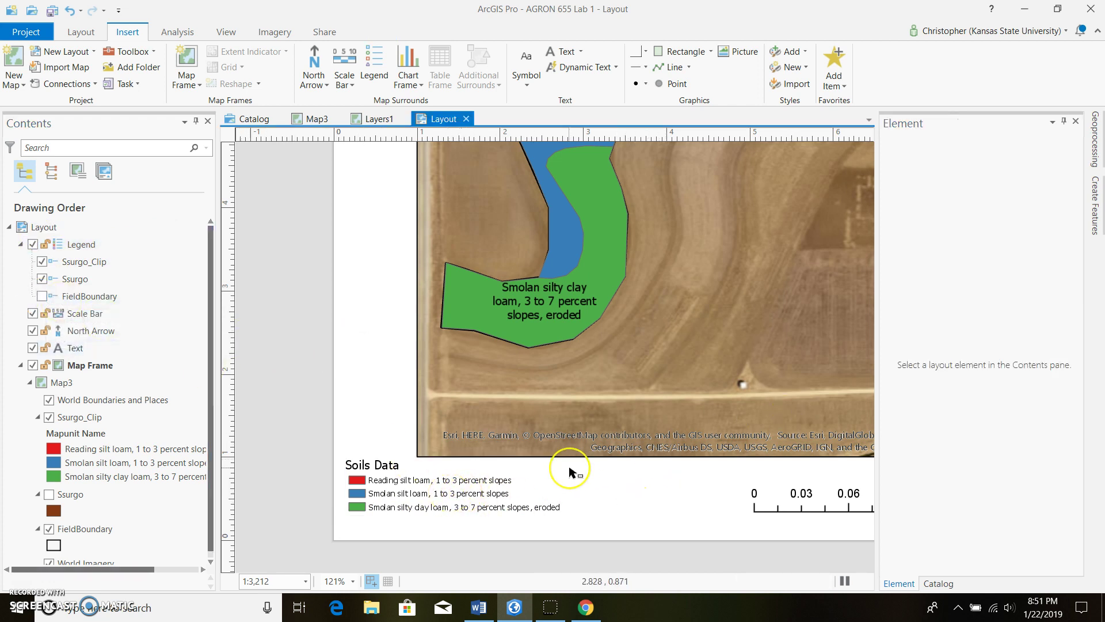
scroll(569, 471, down, 5)
scroll(633, 382, up, 2)
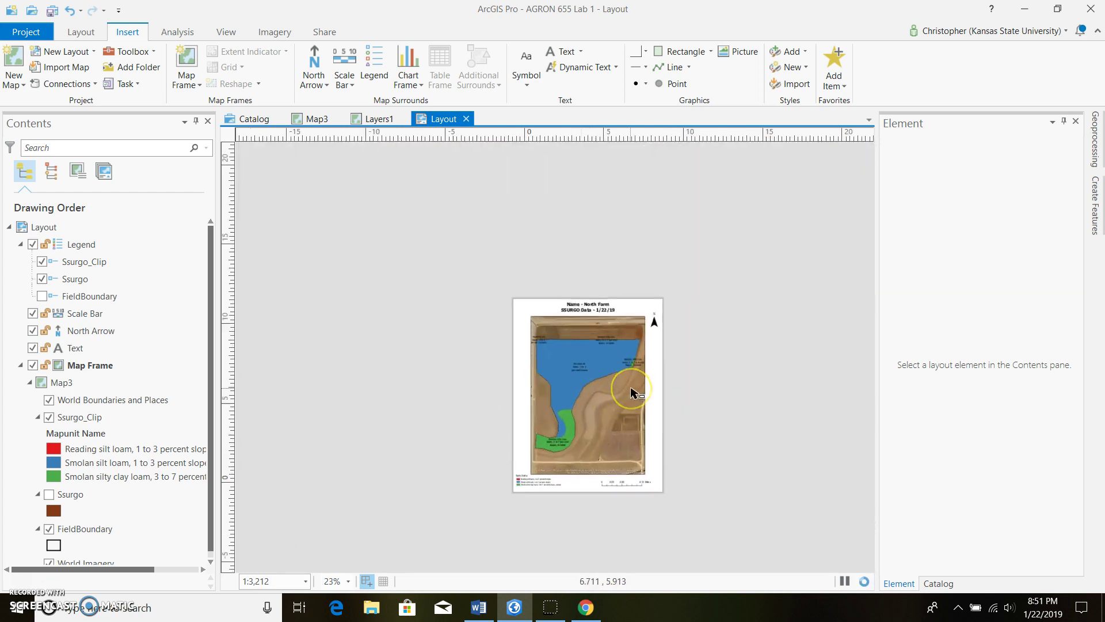
scroll(595, 430, up, 3)
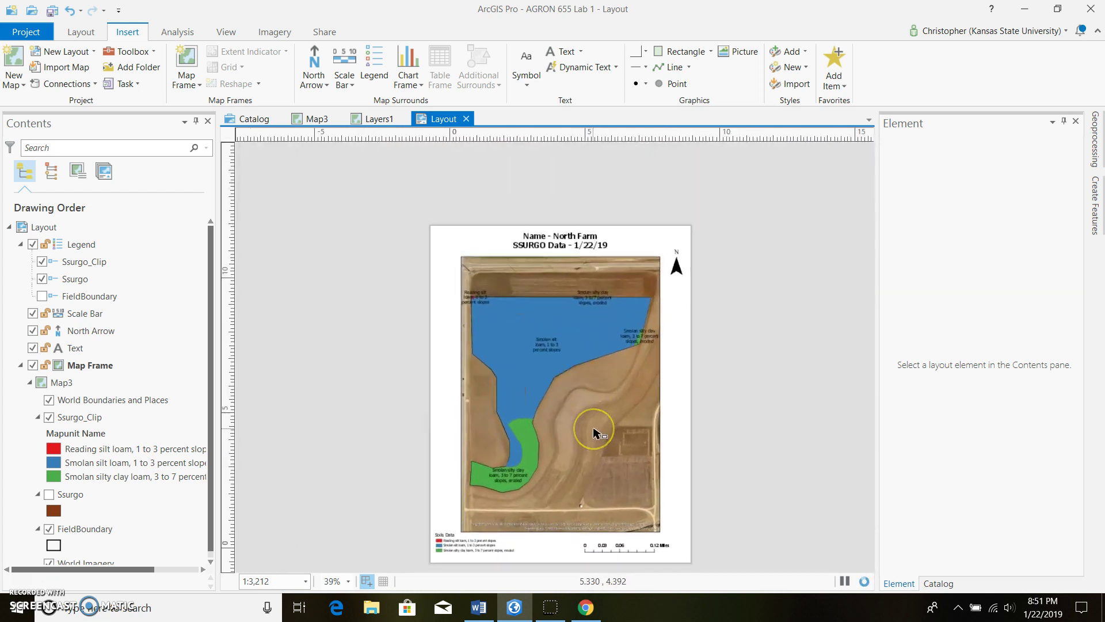
scroll(581, 469, down, 1)
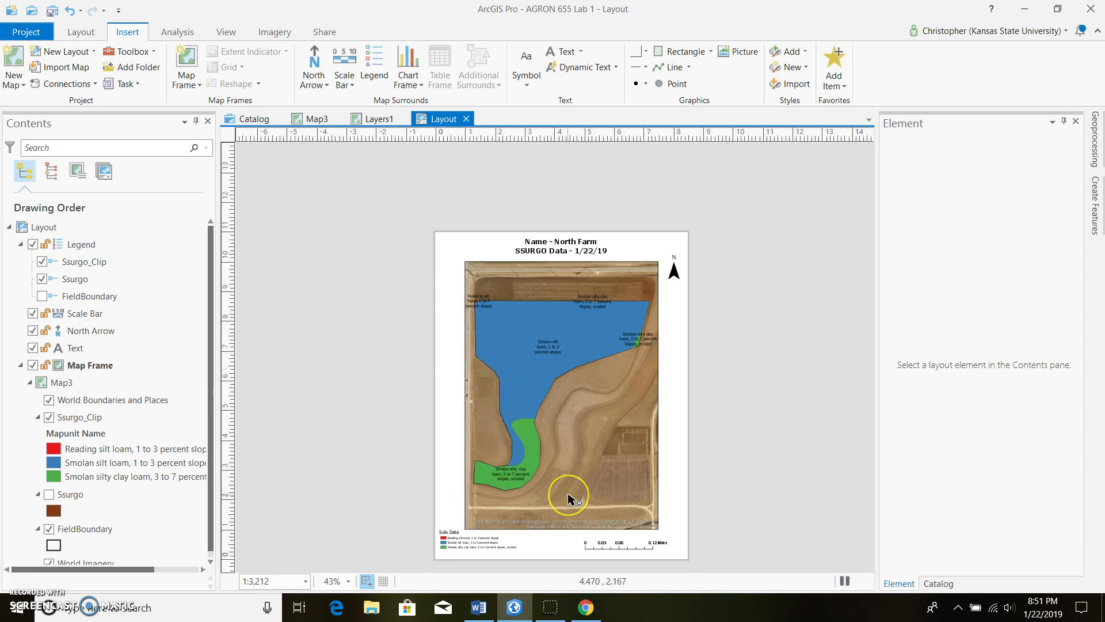
scroll(562, 538, up, 1)
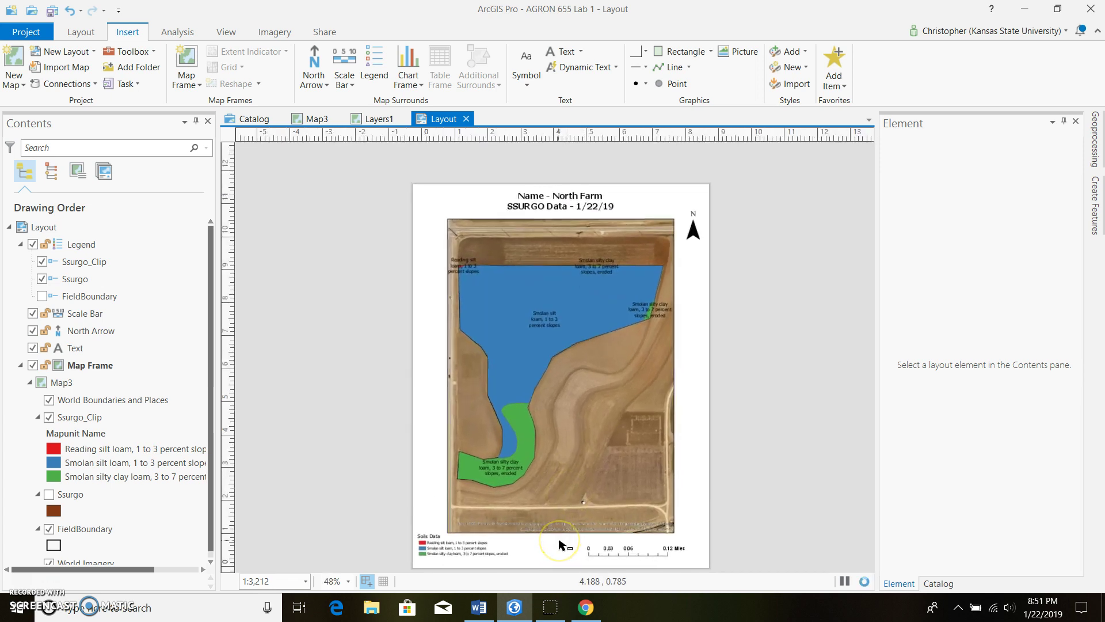
scroll(560, 543, down, 1)
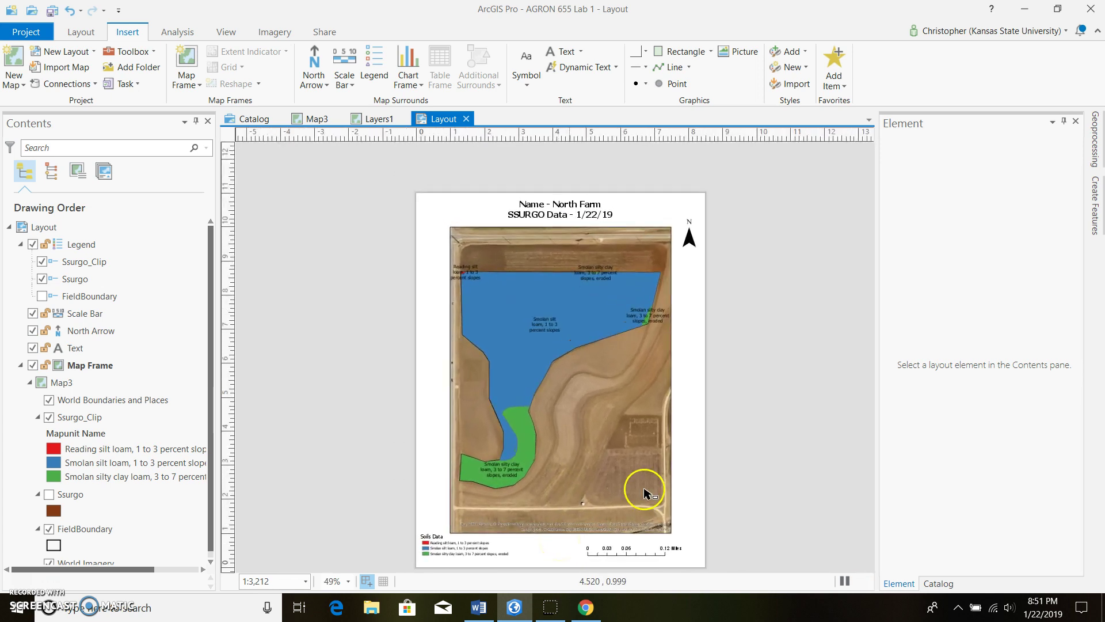